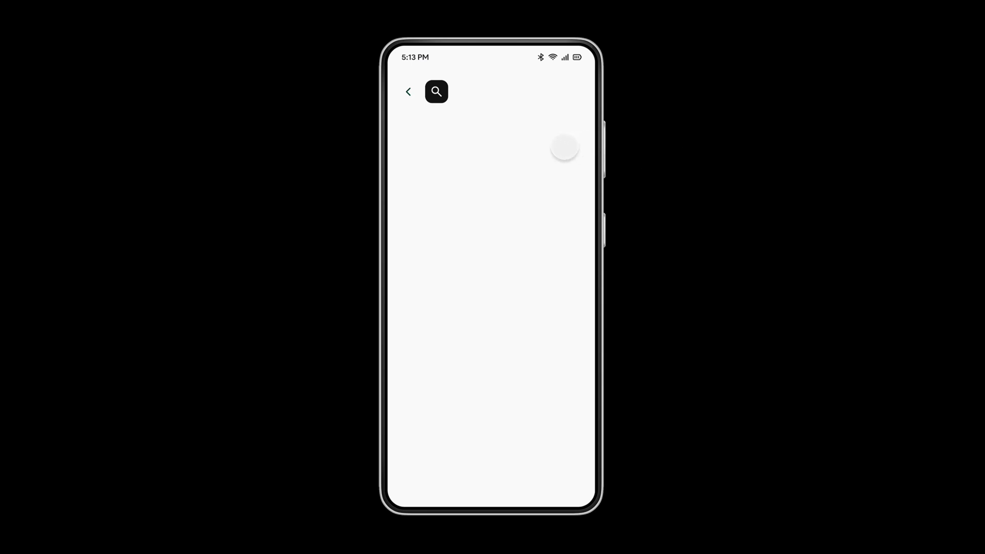
Preview the finished search bar prototype by expanding it, entering a first name and clearing the field
click(437, 92)
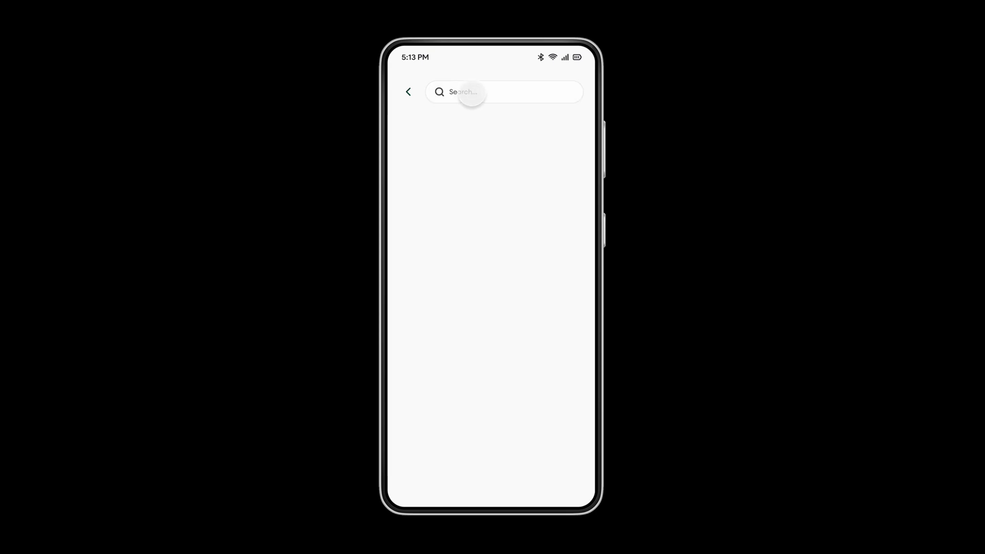
click(472, 93)
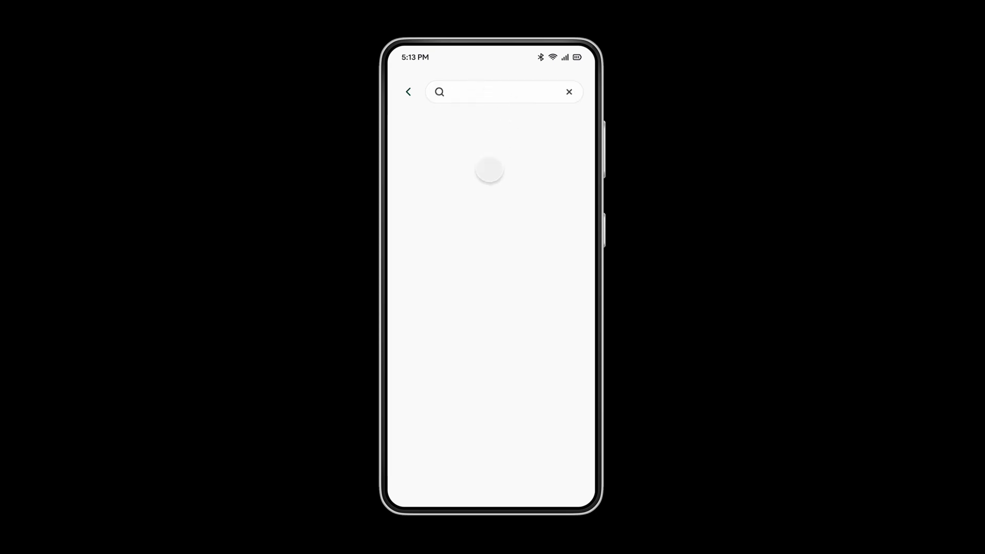
text(Jane)
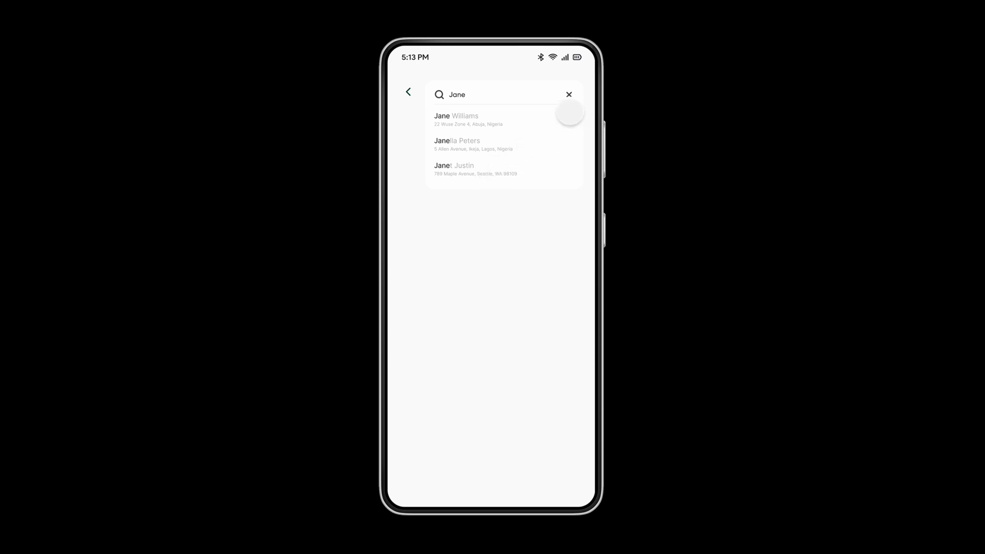
click(569, 96)
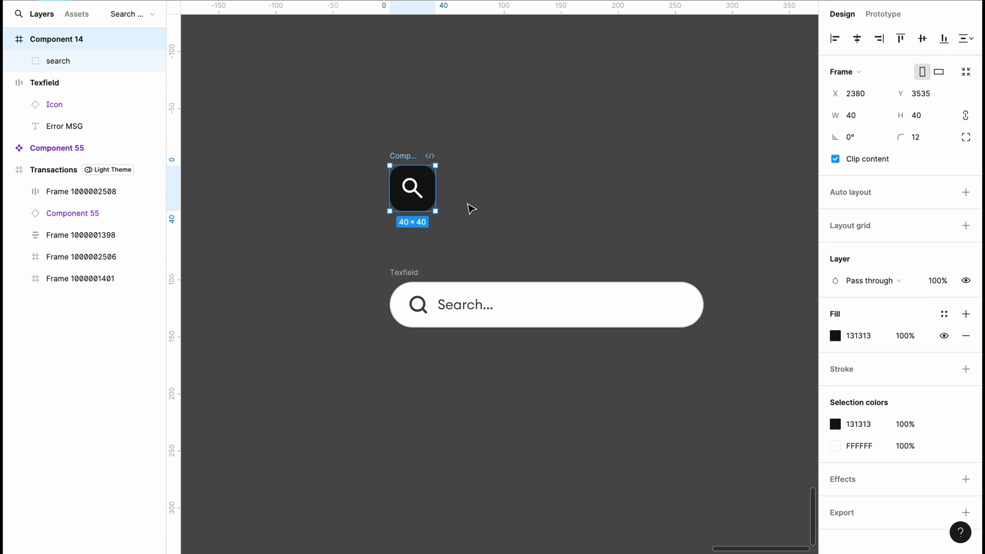
Move the search icon component to about X 2462, Y 3558, and the search text field beneath it to about X 2364, Y 3629
drag(416, 189, 512, 216)
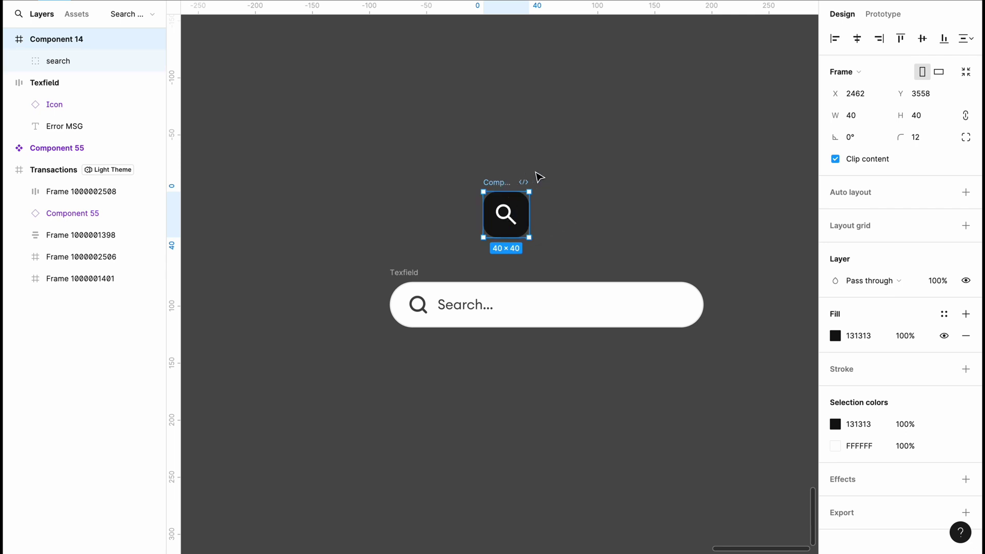
click(555, 185)
click(485, 299)
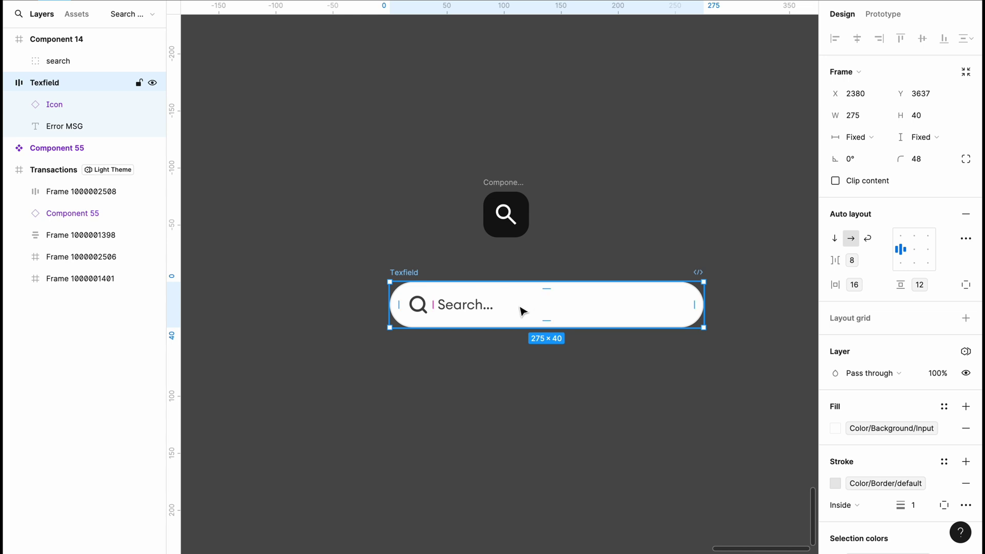
drag(523, 311, 503, 300)
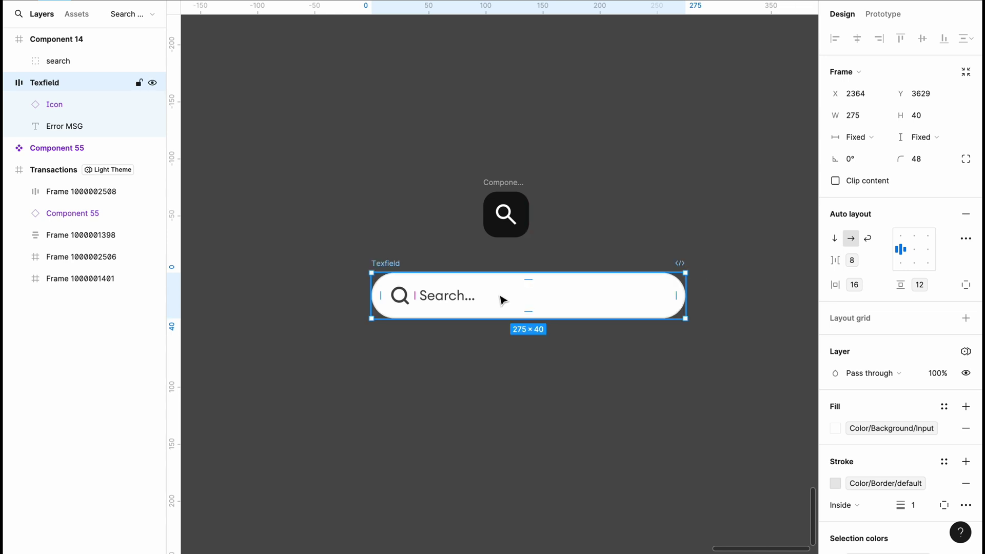
key(Escape)
click(511, 200)
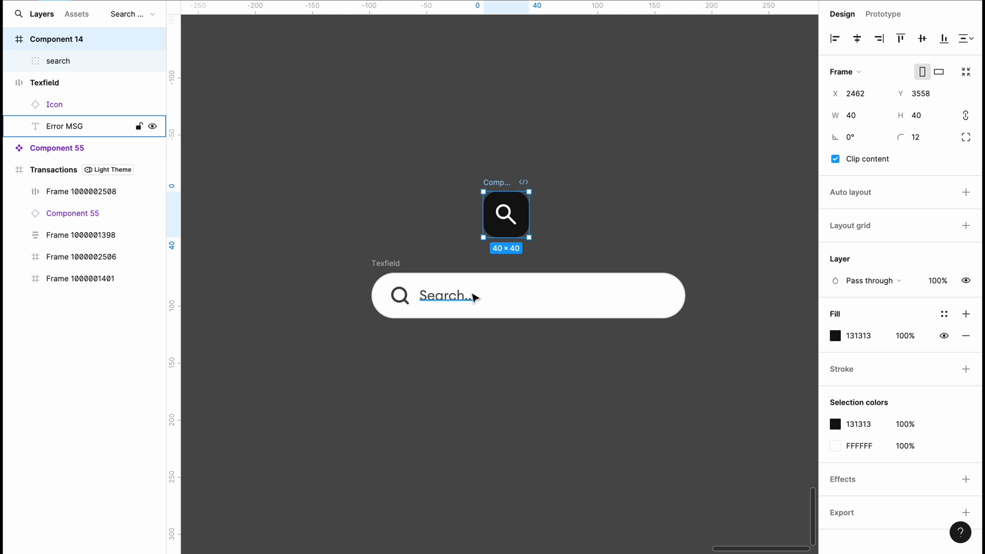
click(492, 288)
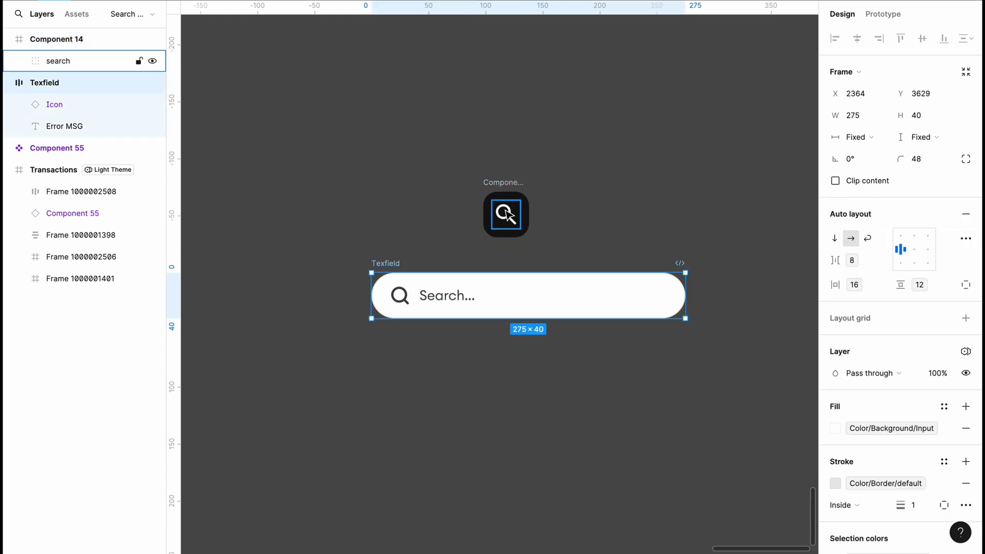
click(508, 187)
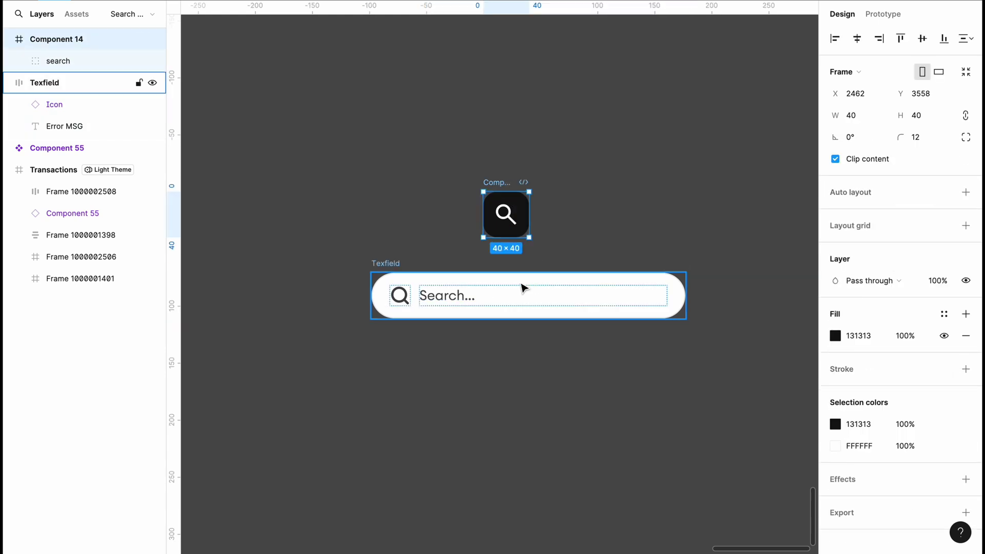
click(471, 278)
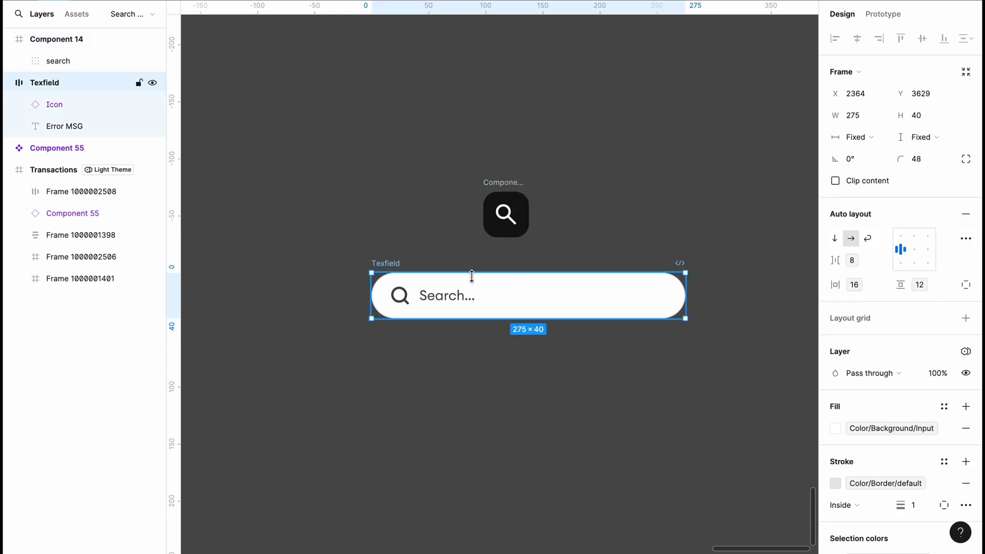
click(406, 254)
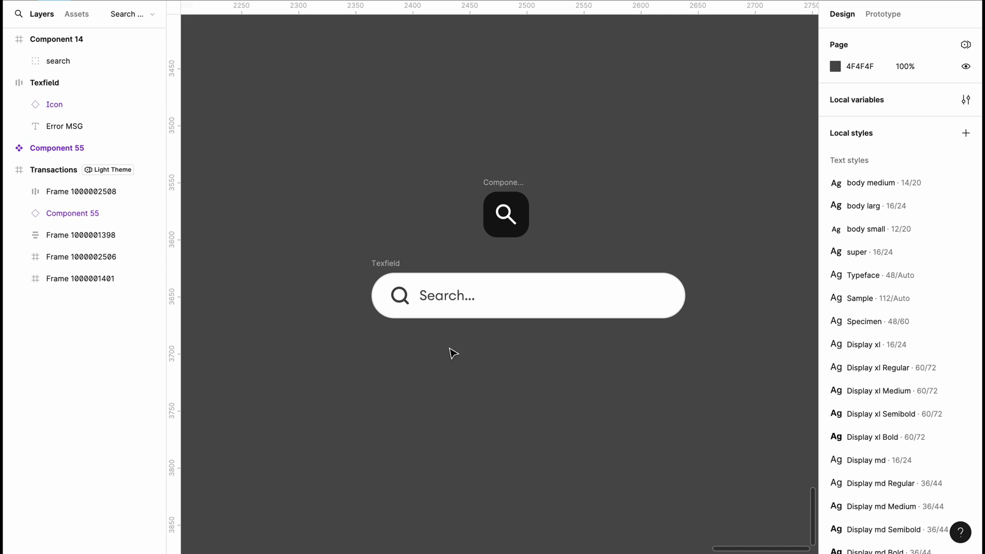
Paste the copied active-state text field below the Search... field and align it with that field at X 2364, Y 3692
scroll(380, 396, down, 2)
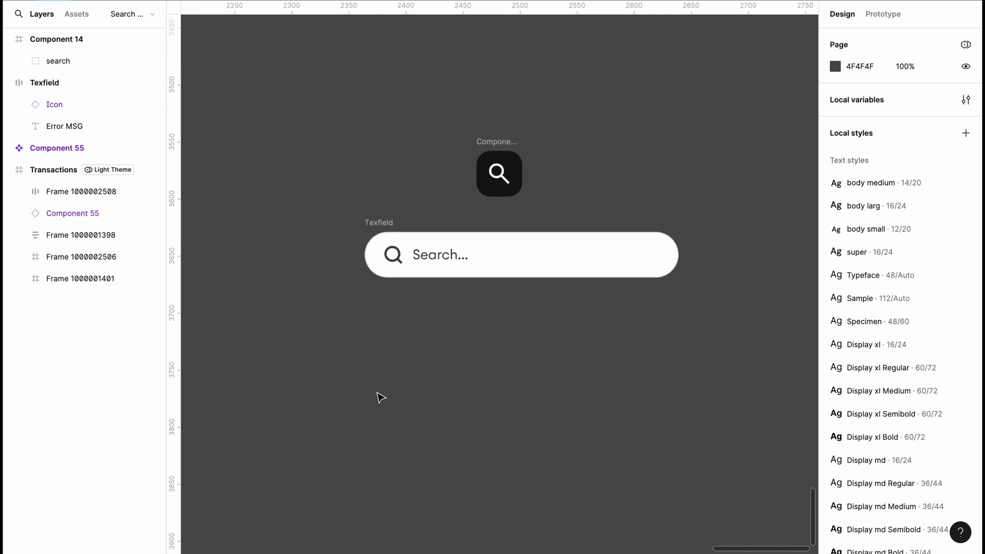
right_click(358, 325)
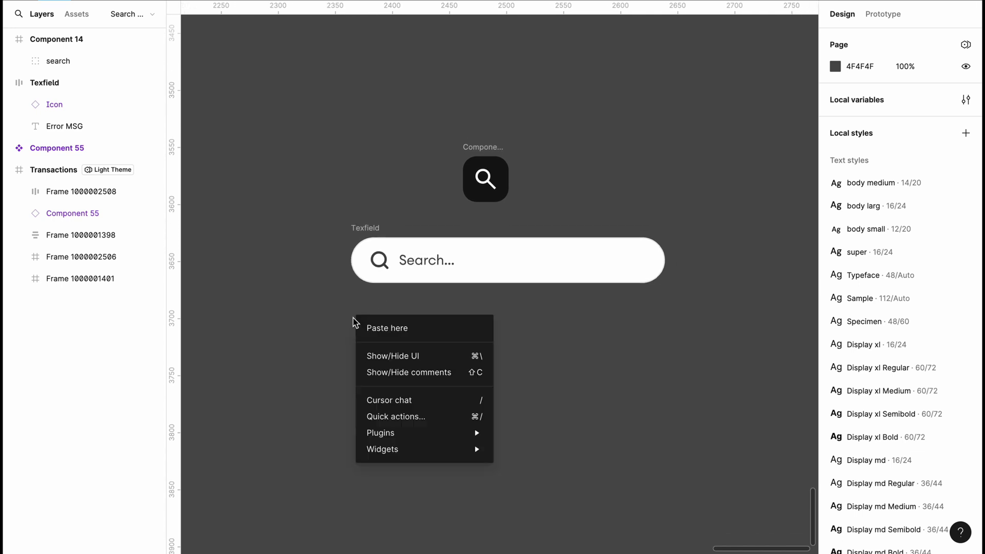
click(376, 329)
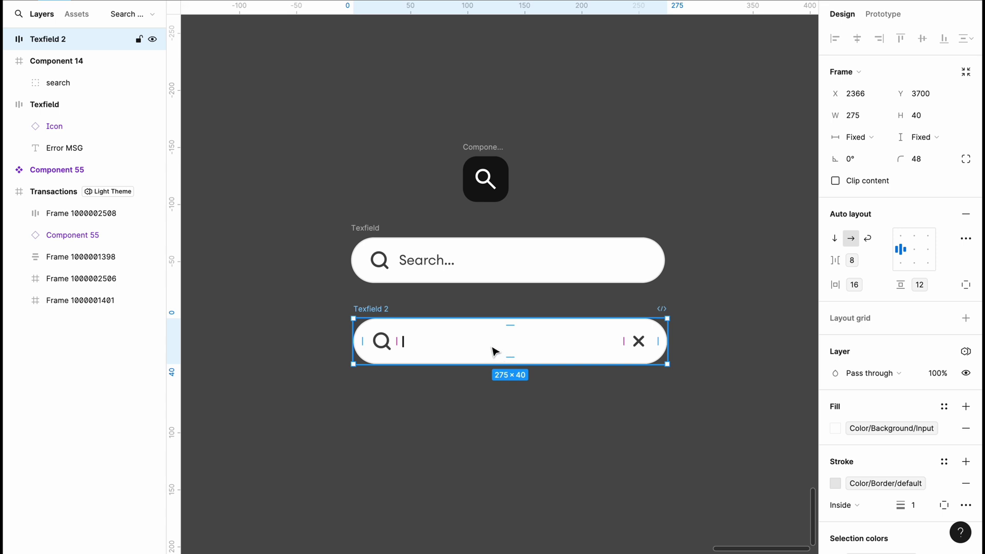
drag(499, 352, 489, 343)
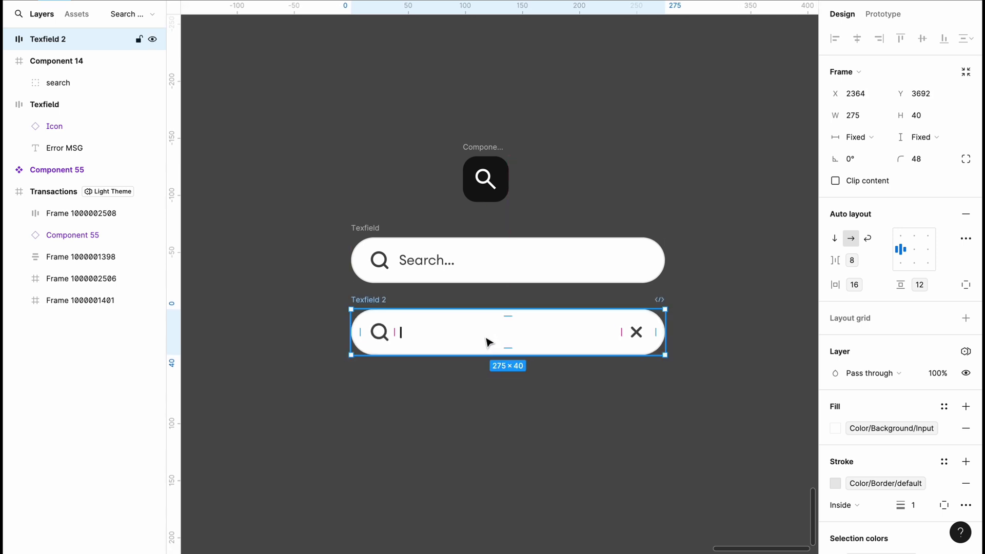
Examine the cursor character in the text layer of Texfield 2
double_click(407, 334)
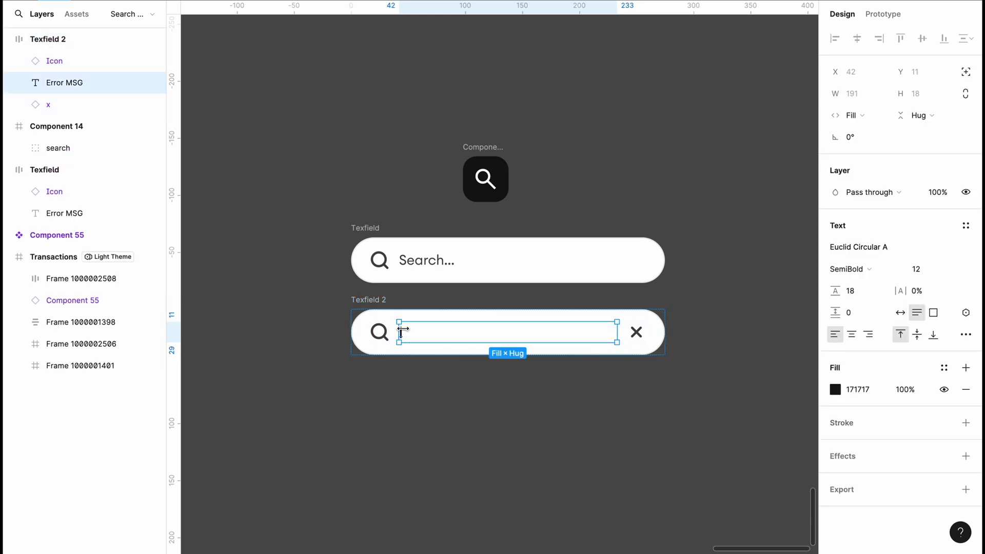
key(Escape)
scroll(410, 334, up, 3)
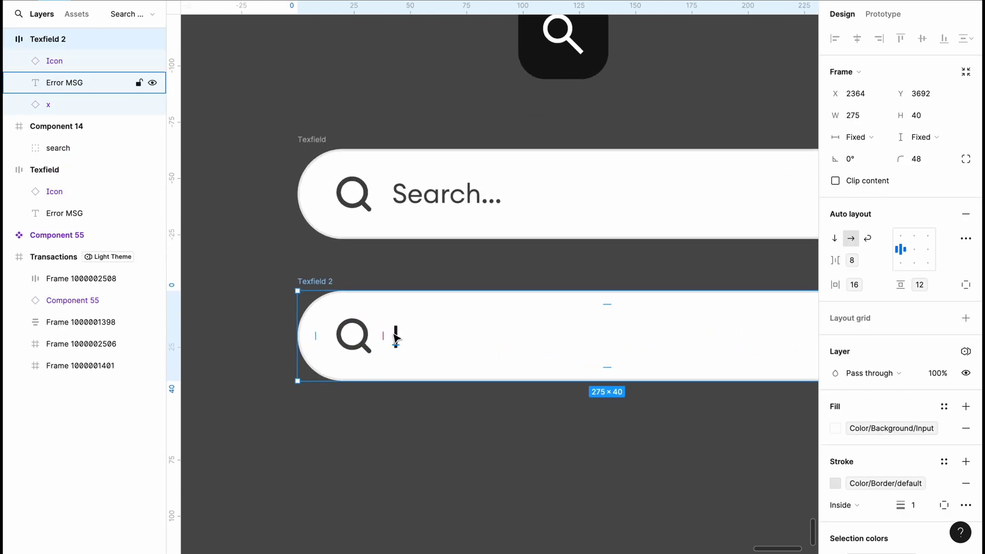
double_click(397, 335)
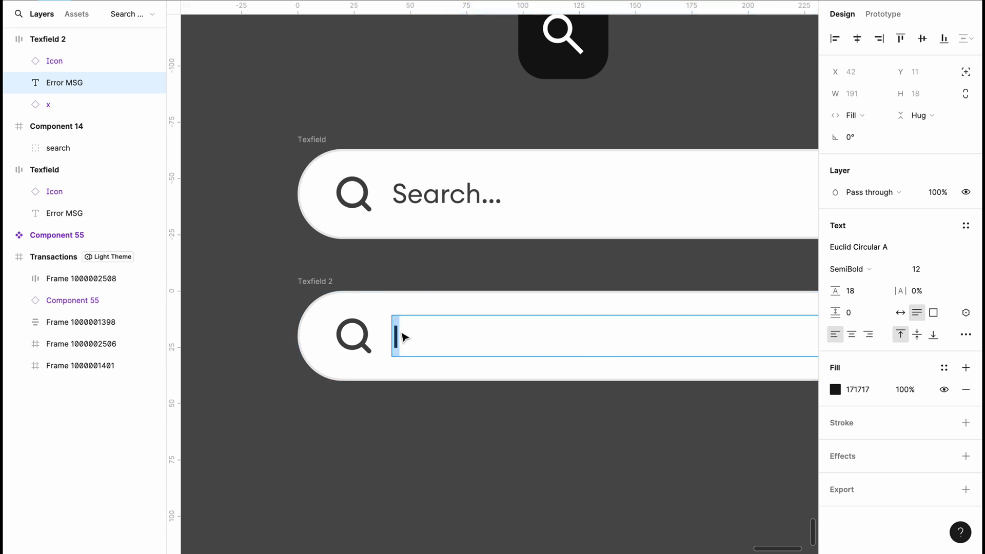
click(402, 414)
Duplicate Texfield 2 and place the copy directly beneath it, aligned at X 2364, Y 3759
scroll(405, 414, down, 3)
click(372, 334)
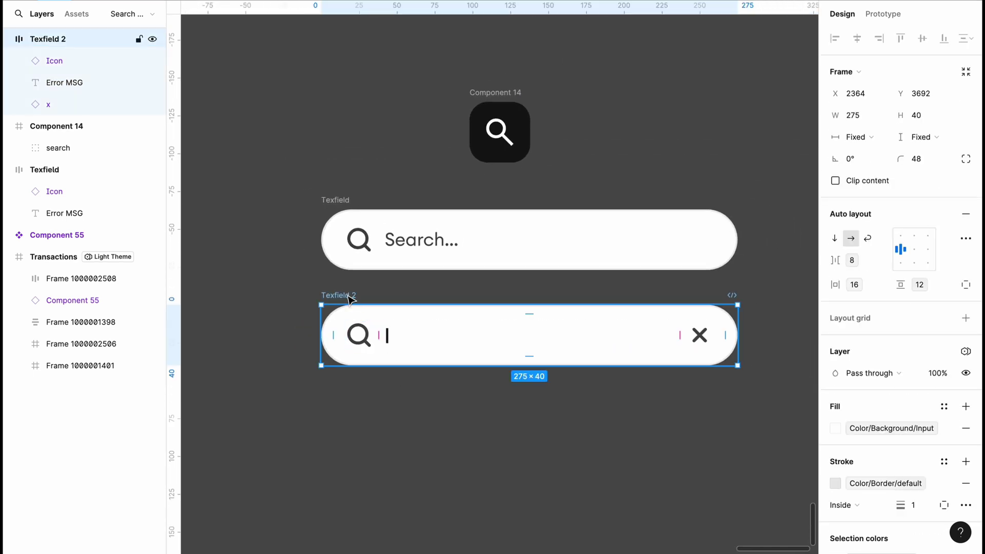
key(ctrl+d)
scroll(349, 300, left, 3)
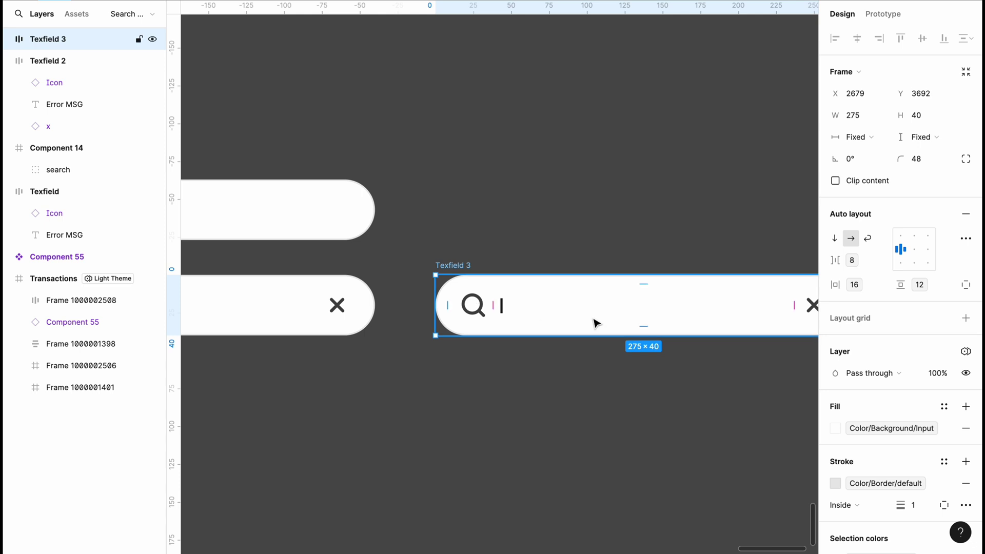
drag(594, 323, 431, 438)
scroll(431, 435, left, 5)
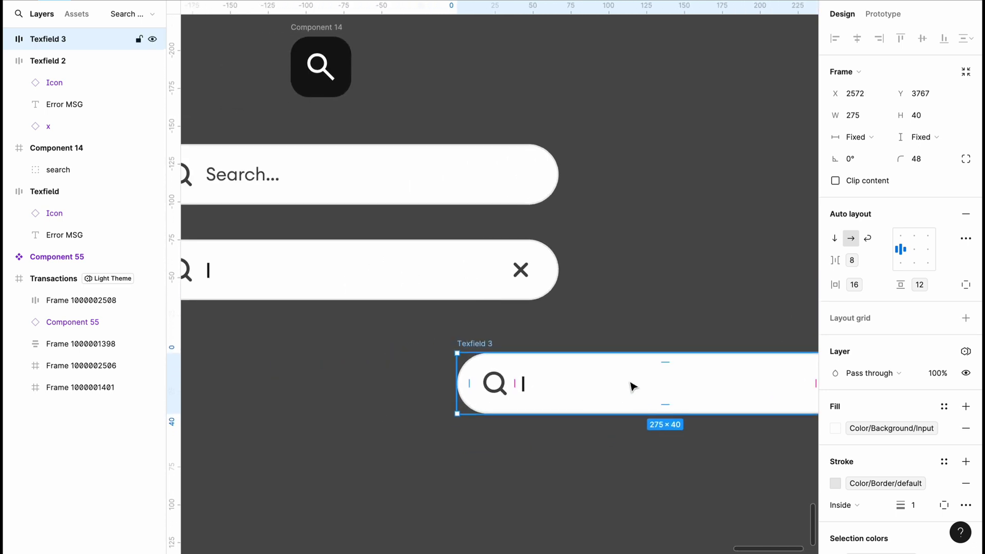
scroll(636, 385, left, 3)
drag(637, 385, 451, 371)
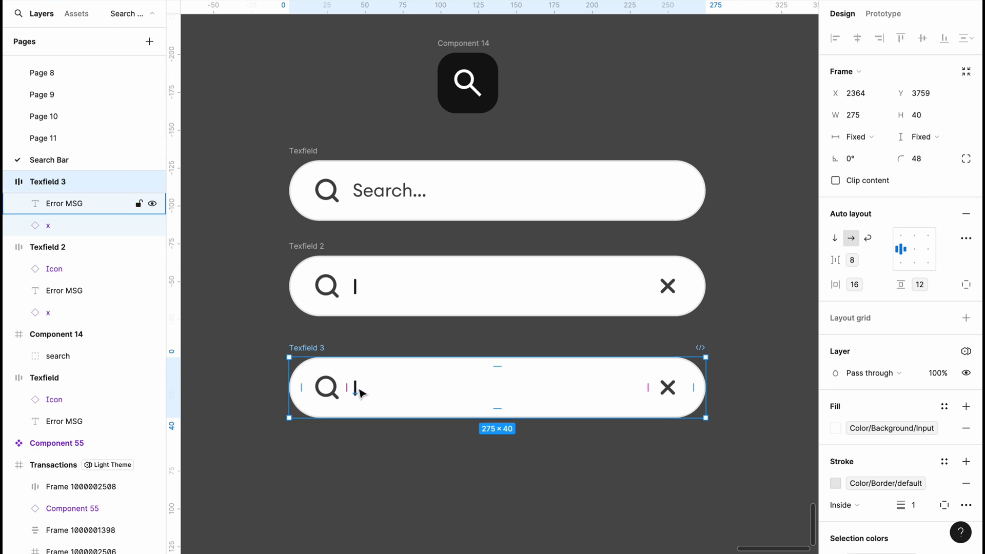
Set the layer opacity of the cursor text in Texfield 3 to 0%
click(359, 393)
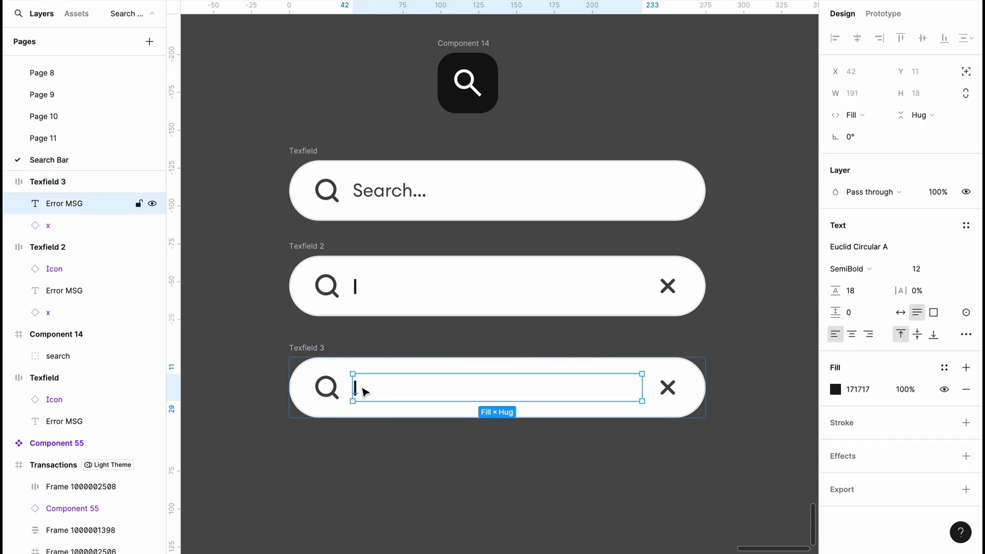
double_click(360, 386)
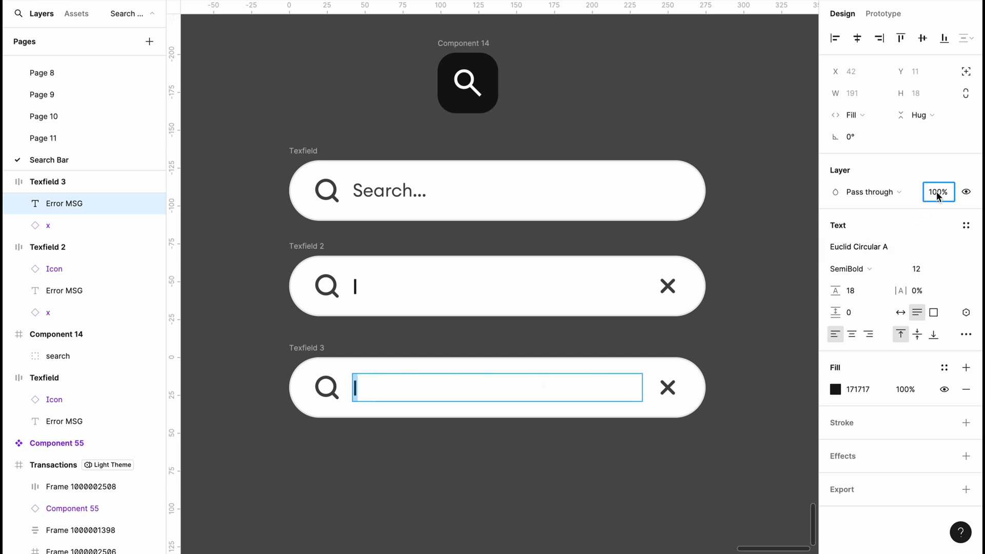
text(0)
key(Return)
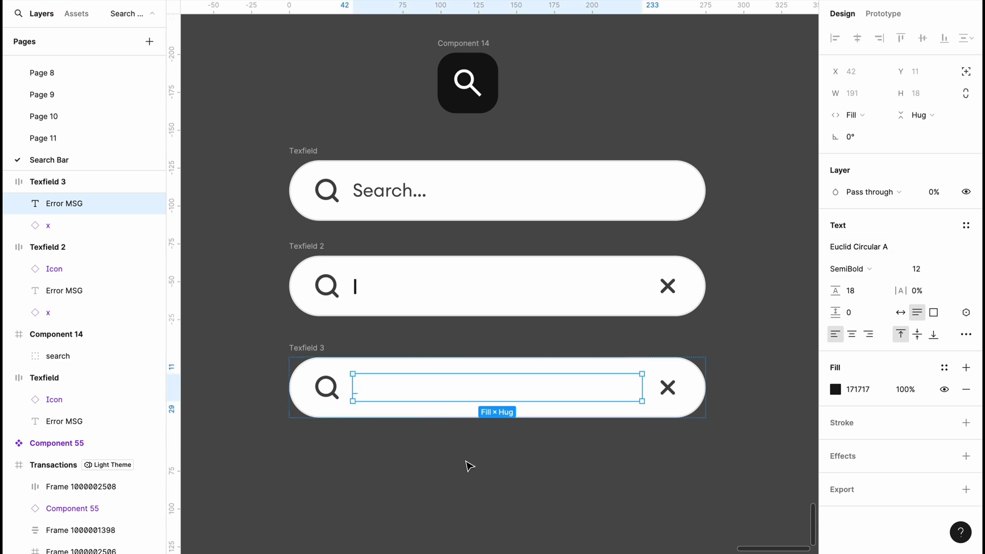
Duplicate Texfield 2 again and place the copy beneath Texfield 3, aligned at X 2364, Y 3830
click(317, 249)
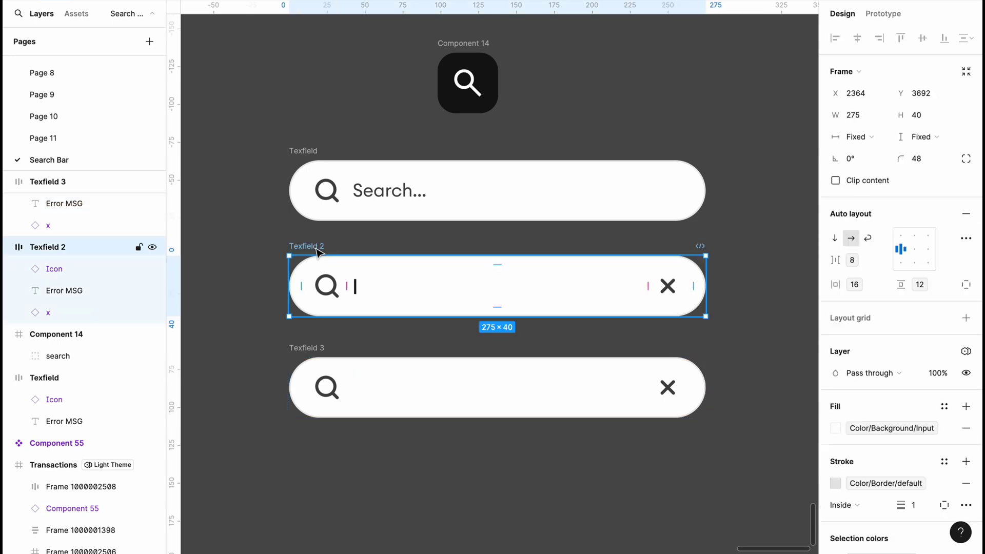
key(ctrl+d)
scroll(314, 253, down, 3)
drag(314, 253, 479, 375)
scroll(479, 374, up, 2)
Replace the cursor character in Texfield 4 with a capital "J"
double_click(390, 434)
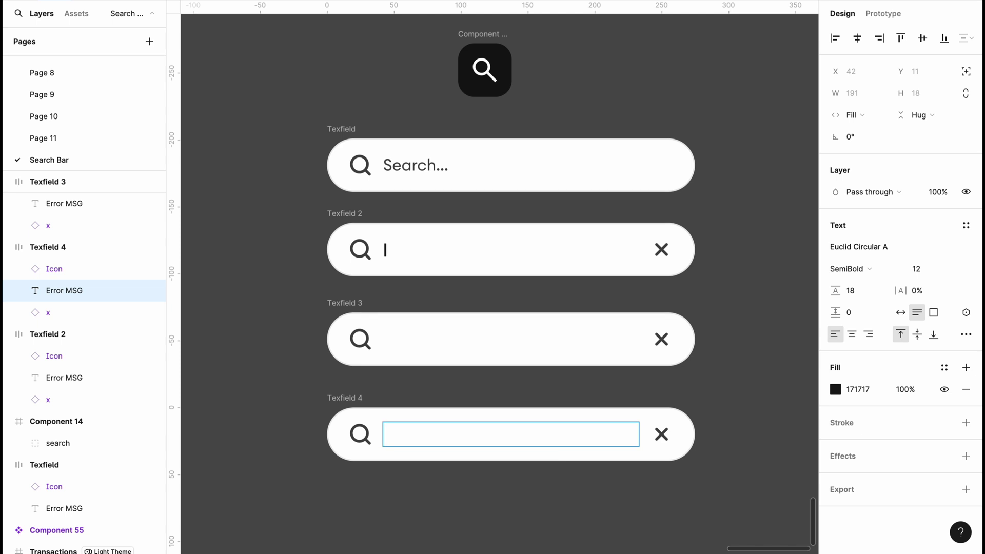
key(Caps_Lock)
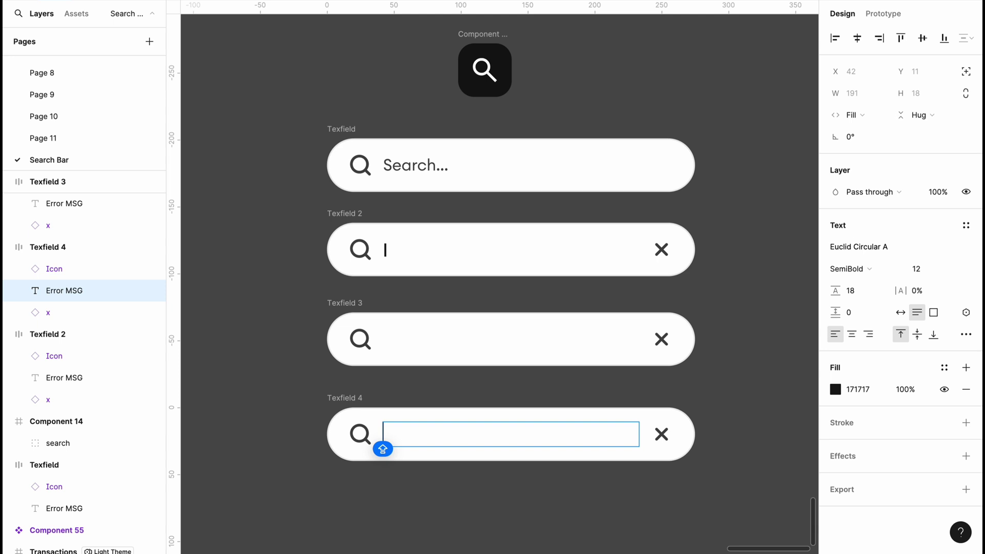
text(J)
key(Caps_Lock)
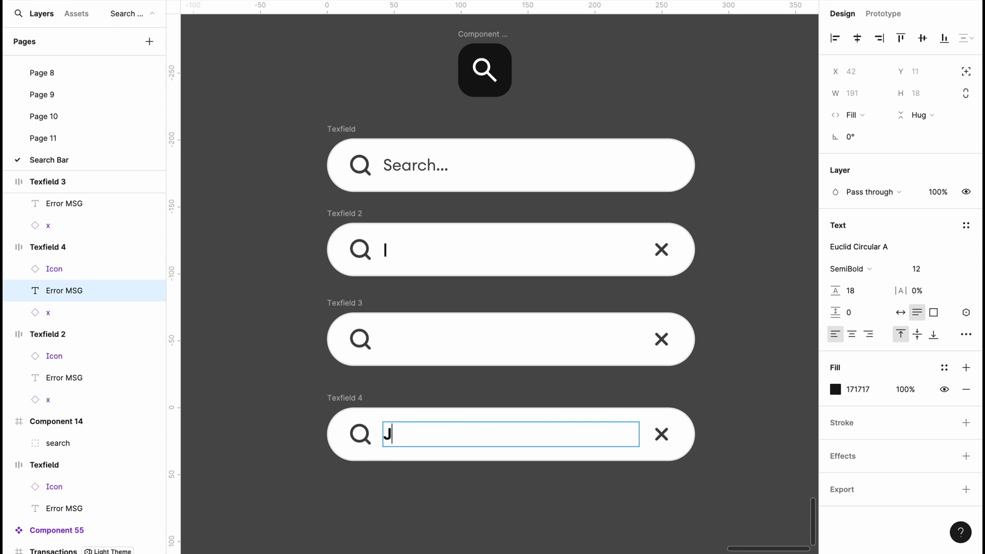
Change the font weight of the "J" text in Texfield 4 to Regular and leave text editing
click(868, 269)
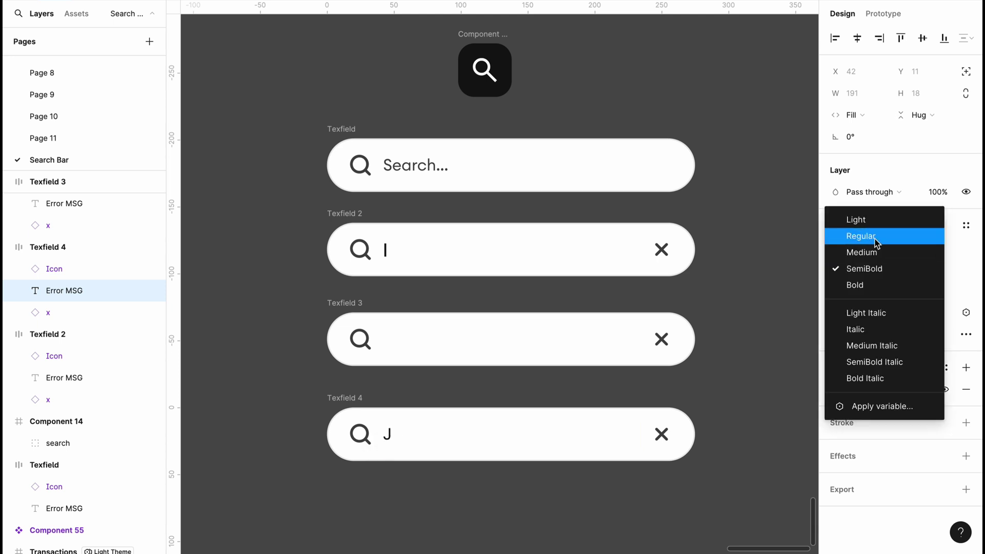
click(875, 237)
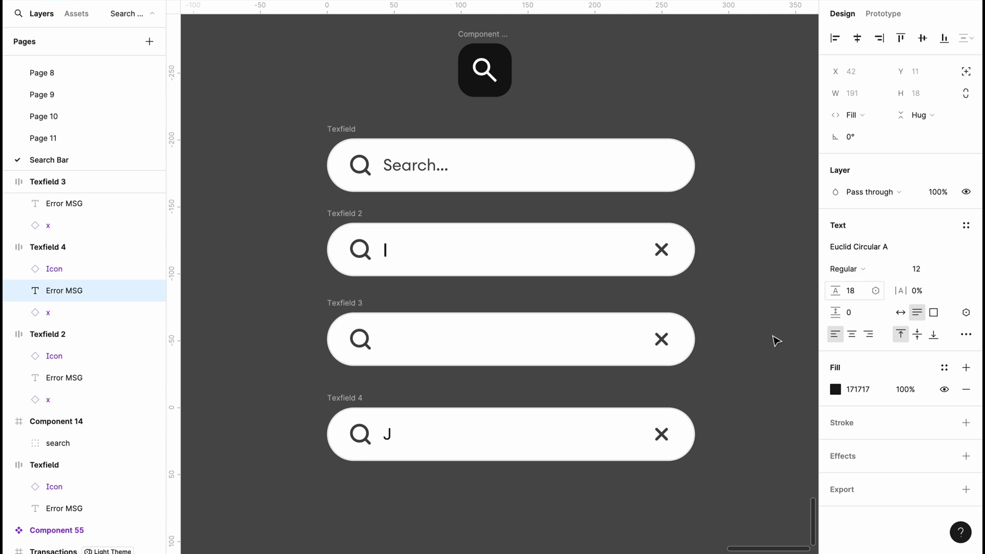
double_click(419, 428)
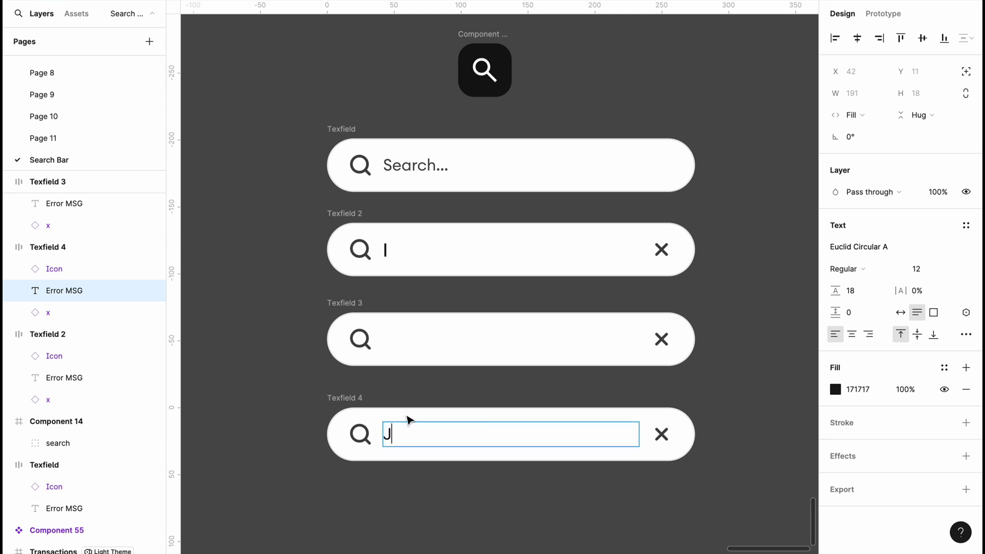
key(Escape)
key(Escape)
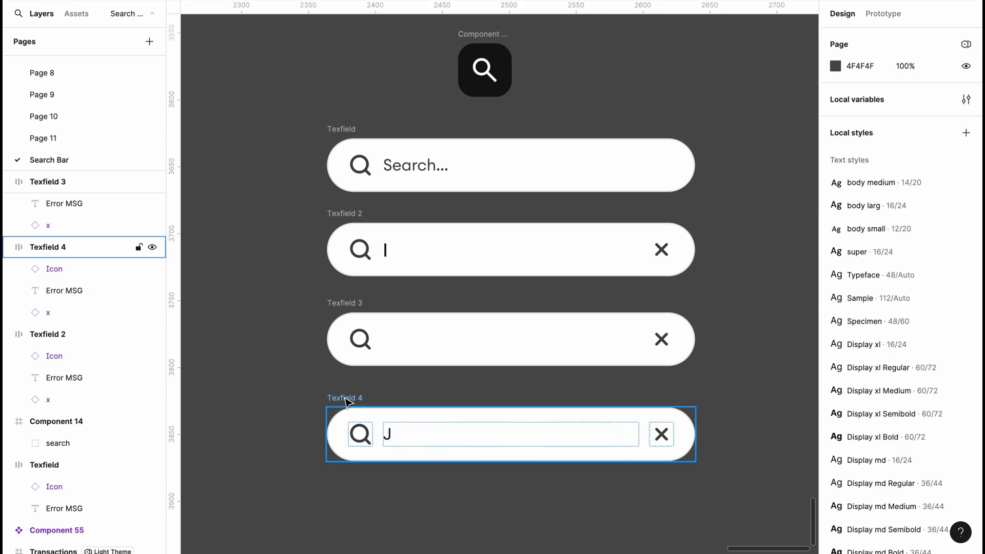
Duplicate Texfield 4 and place the copy directly beneath it, aligned at X 2364, Y 3897
click(354, 400)
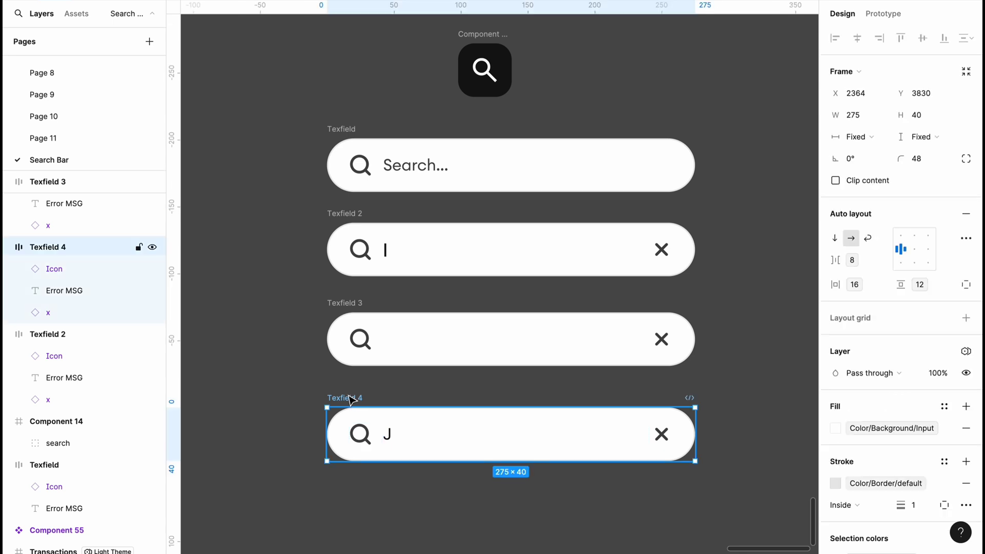
key(ctrl+d)
key(shift+1)
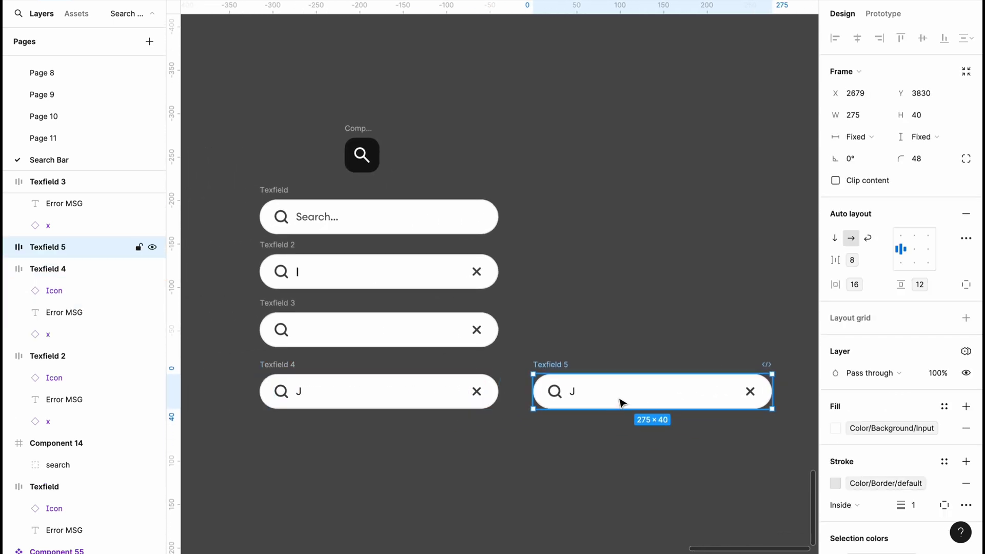
drag(626, 398, 352, 457)
Append a lowercase "a" to the "J" text in Texfield 5 and leave text editing
scroll(405, 409, up, 3)
double_click(395, 406)
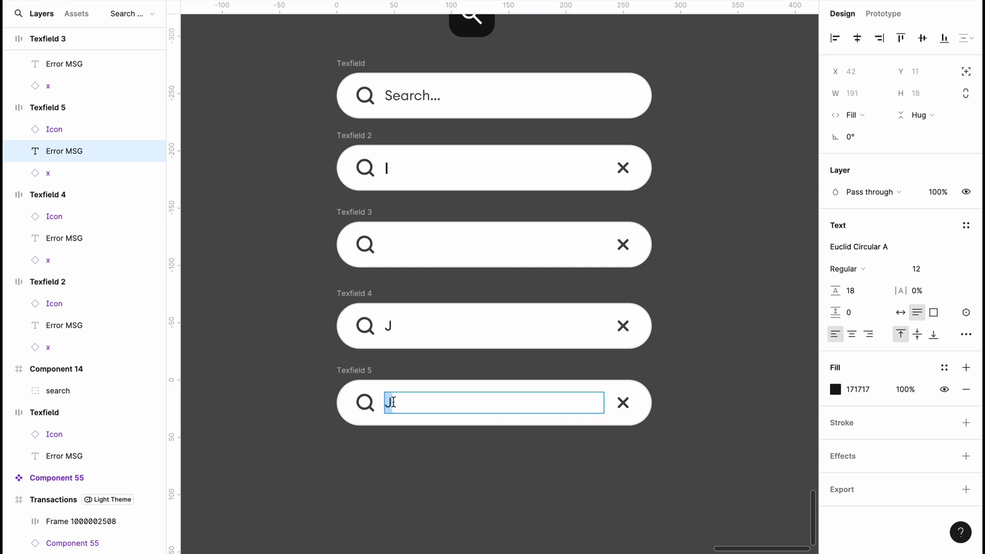
click(398, 403)
text(a)
scroll(397, 403, up, 1)
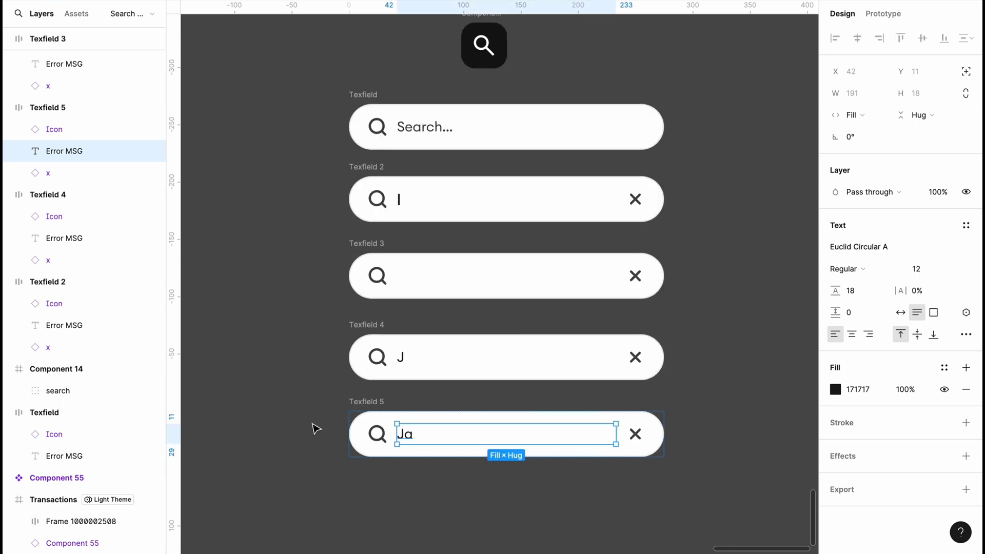
click(321, 425)
Duplicate Texfield 5 and place the copy beneath it, aligned at X 2364, Y 3960
click(364, 407)
scroll(360, 409, down, 3)
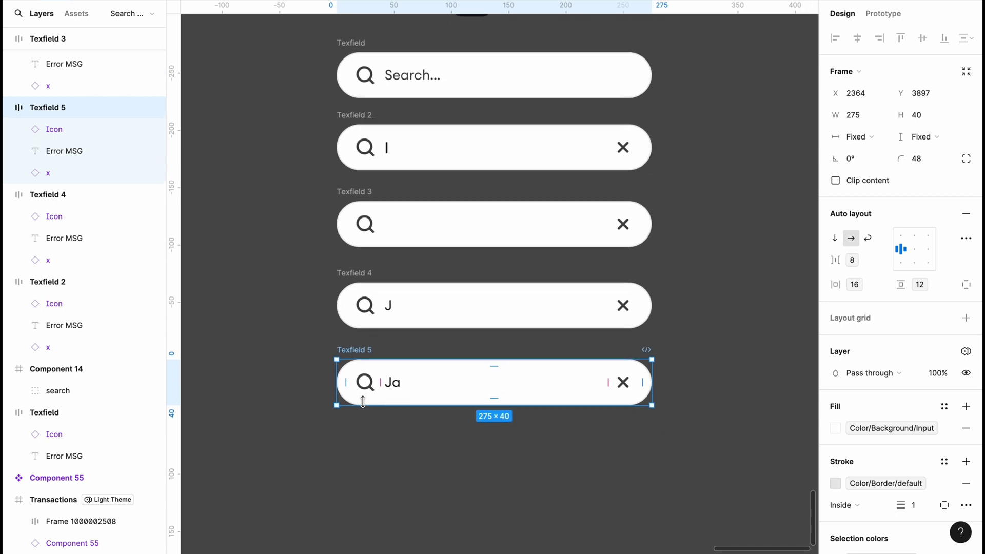
key(ctrl+d)
scroll(353, 407, right, 5)
scroll(352, 407, left, 2)
scroll(352, 408, down, 1)
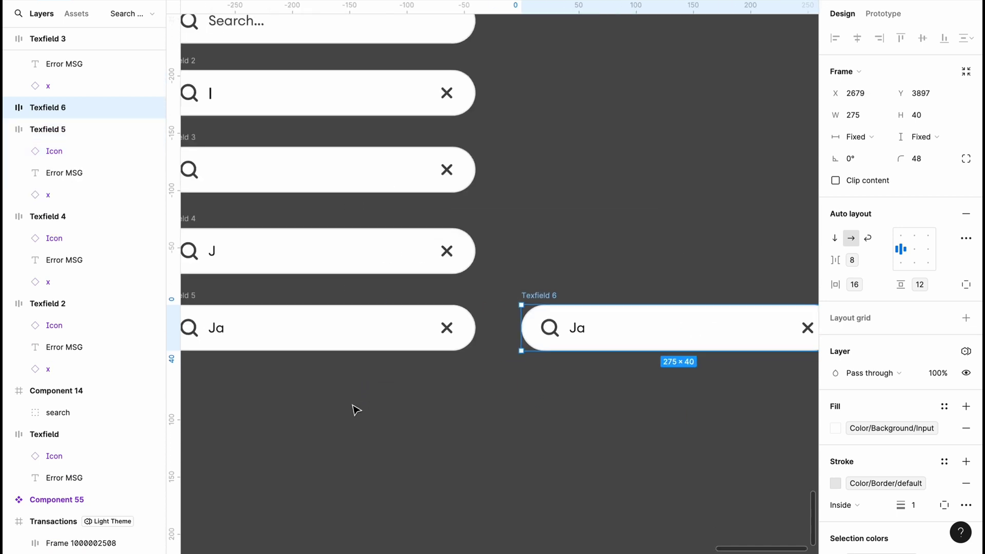
drag(671, 317, 304, 387)
scroll(304, 387, left, 3)
Append a lowercase "n" to the text in Texfield 6 and leave text editing
scroll(303, 387, up, 1)
double_click(361, 405)
text(n)
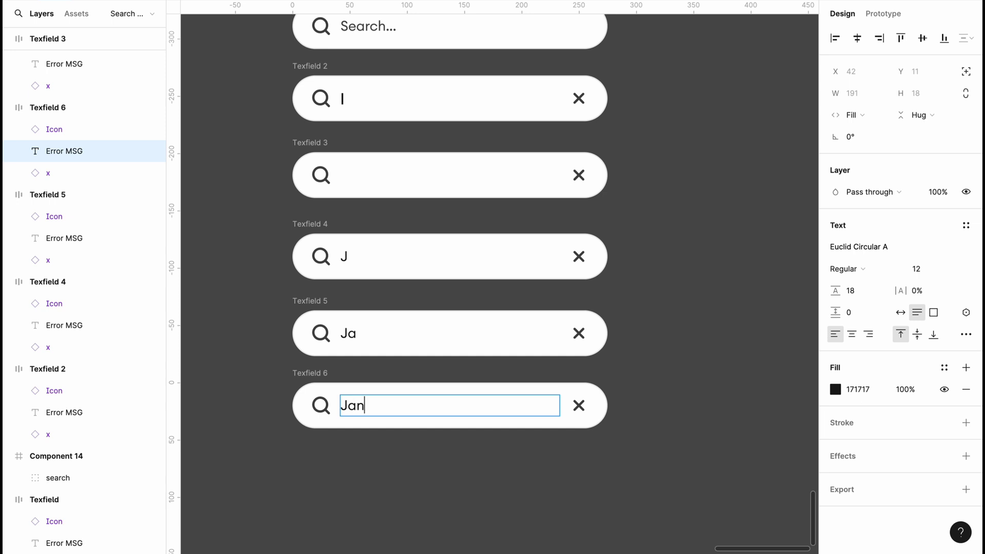
key(Escape)
key(Escape)
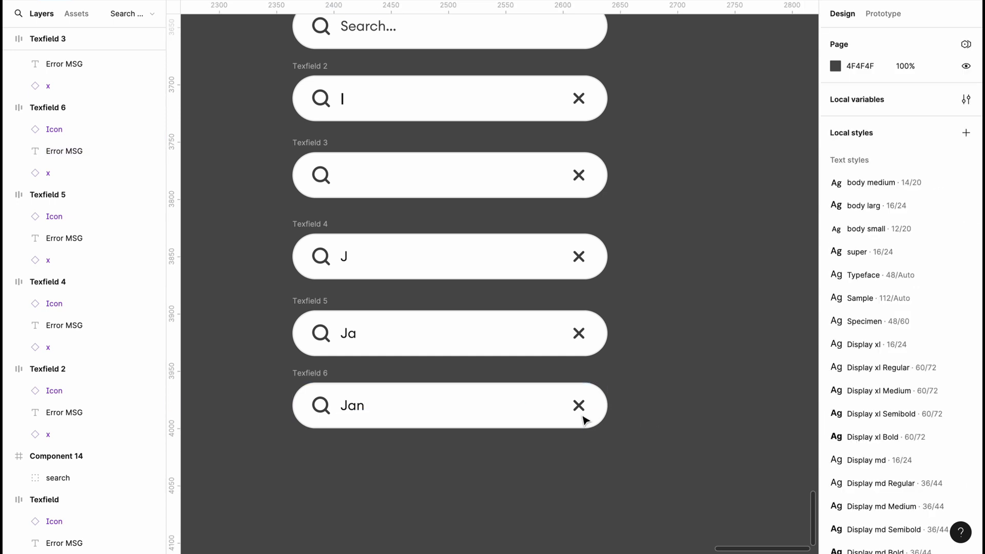
Duplicate Texfield 6 and place the copy beneath it, aligned at X 2364, Y 4031
click(319, 379)
key(ctrl+d)
scroll(319, 380, down, 2)
scroll(319, 380, left, 2)
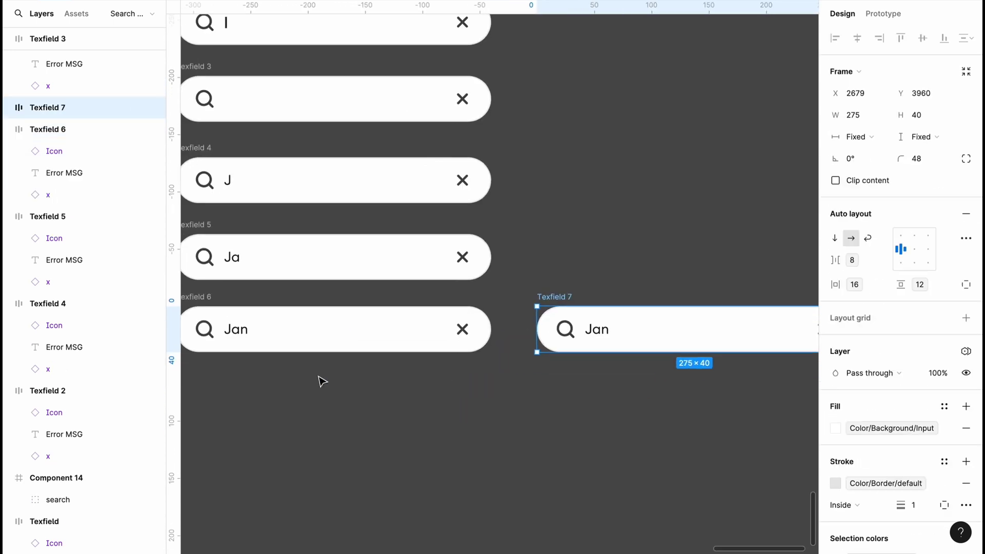
drag(669, 336, 414, 440)
scroll(458, 438, left, 3)
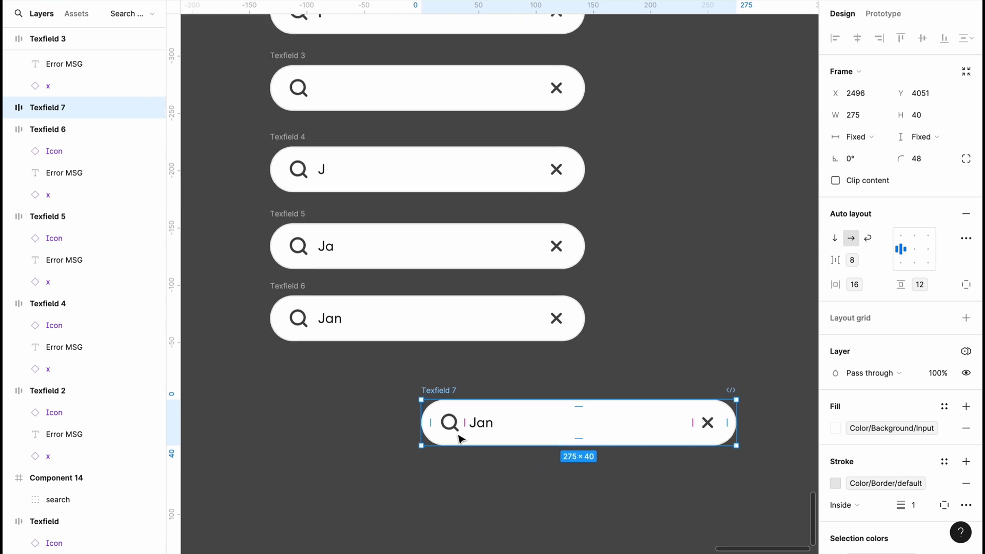
drag(528, 427, 380, 419)
Append a lowercase "e" to the text in Texfield 7 and leave text editing
scroll(380, 419, up, 3)
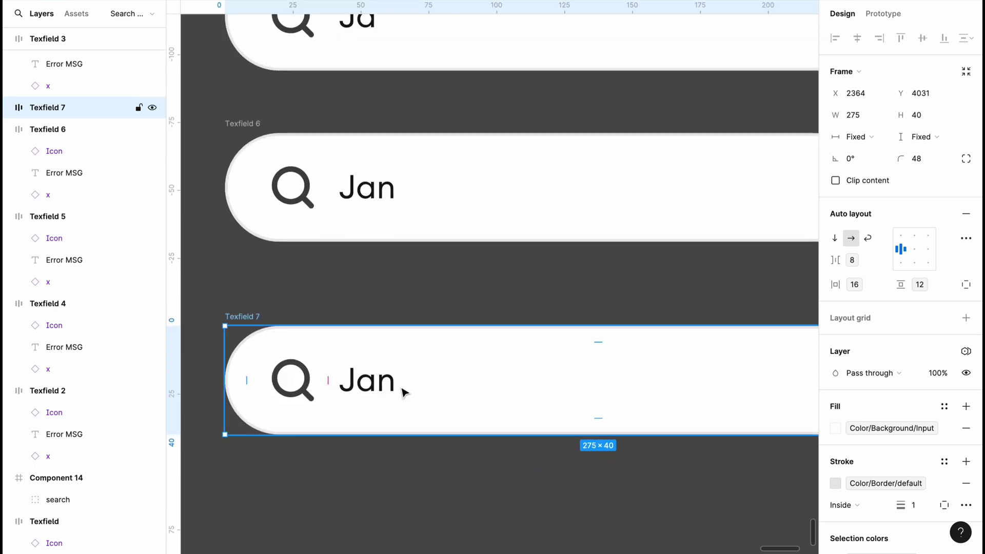
double_click(398, 389)
click(395, 385)
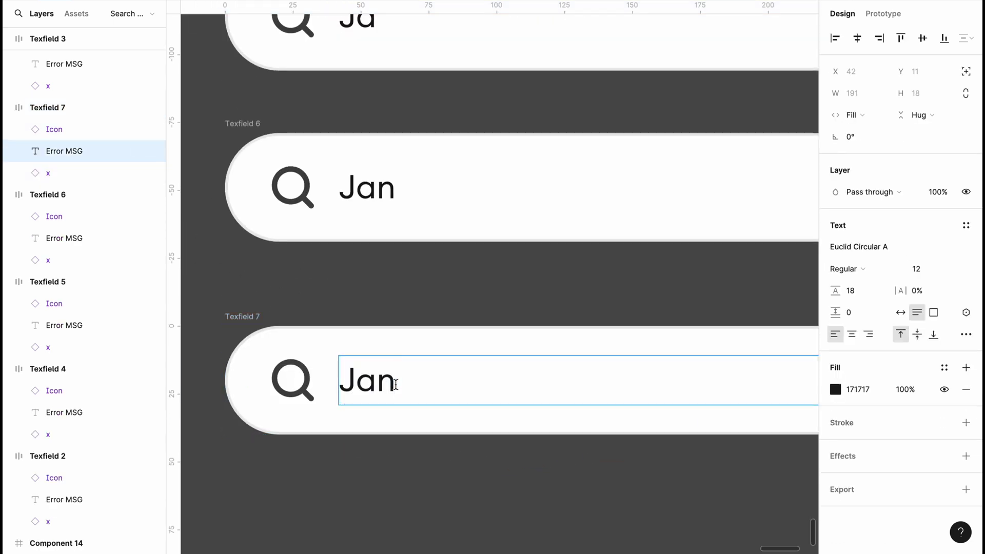
text(e)
click(385, 493)
key(shift+1)
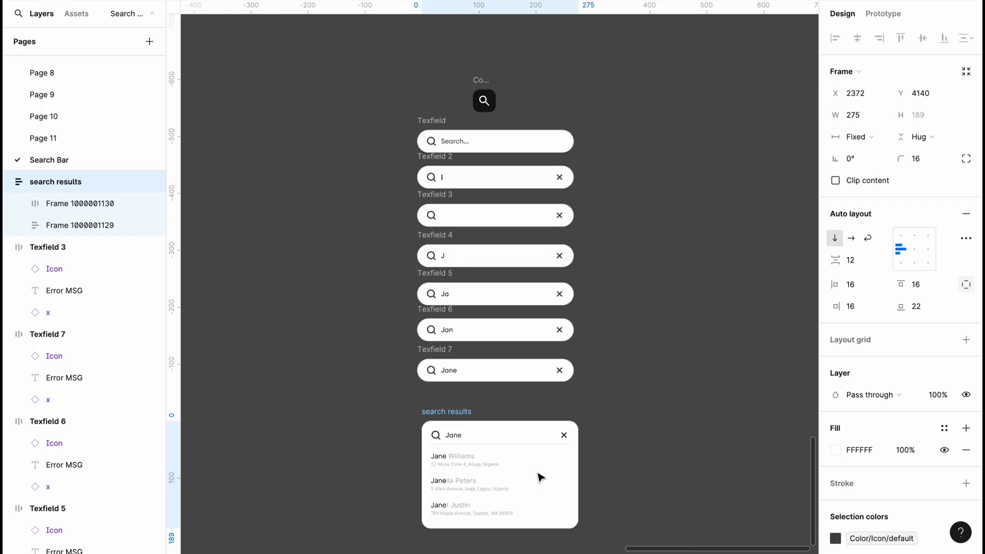
Align the search results frame beneath Texfield 7 at X 2364, Y 4110 and keep it selected
key(alt)
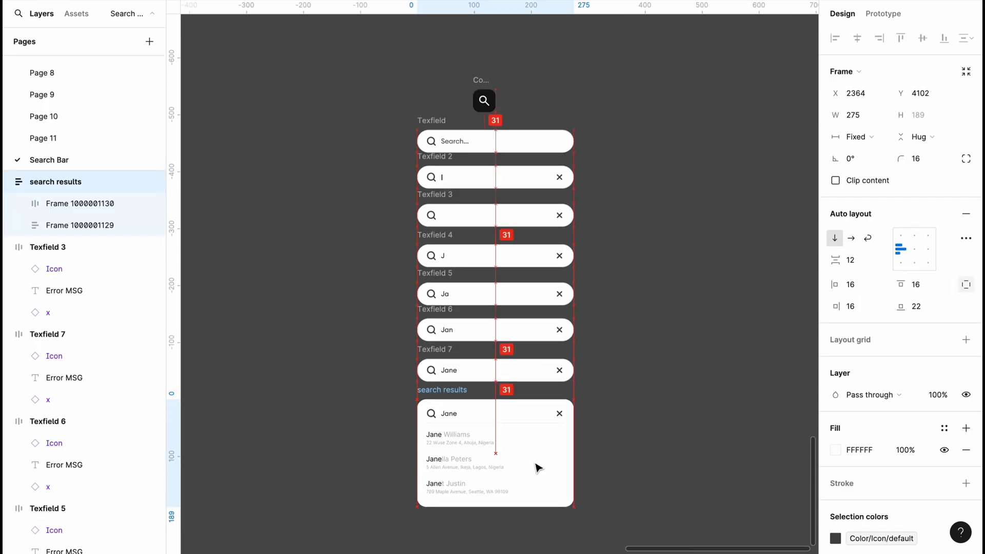
click(620, 455)
scroll(620, 455, down, 1)
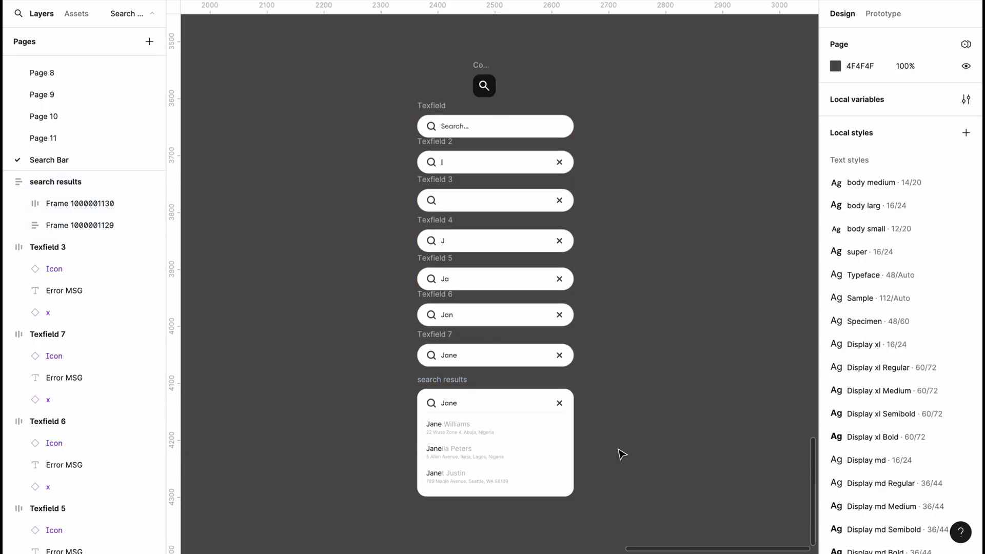
scroll(621, 454, down, 4)
scroll(613, 449, up, 2)
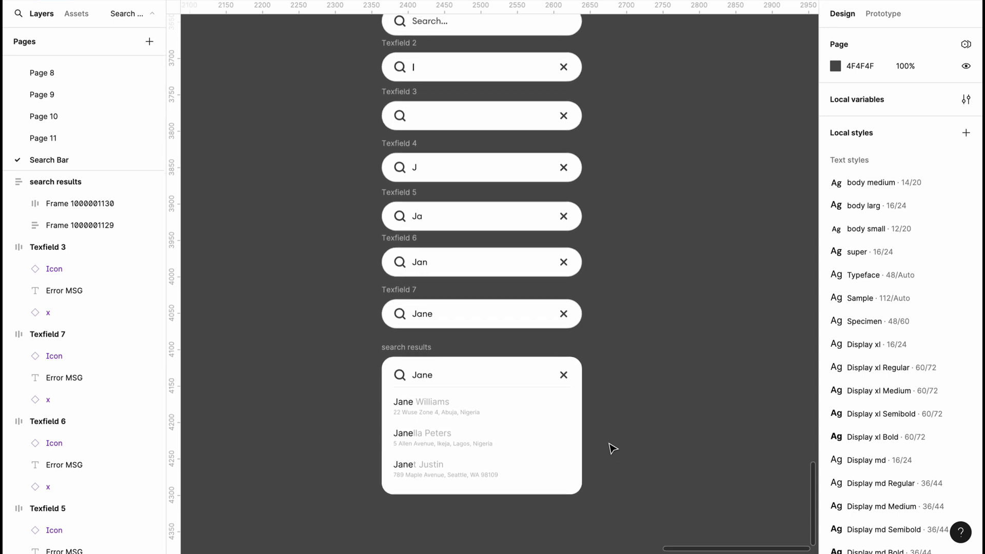
click(428, 359)
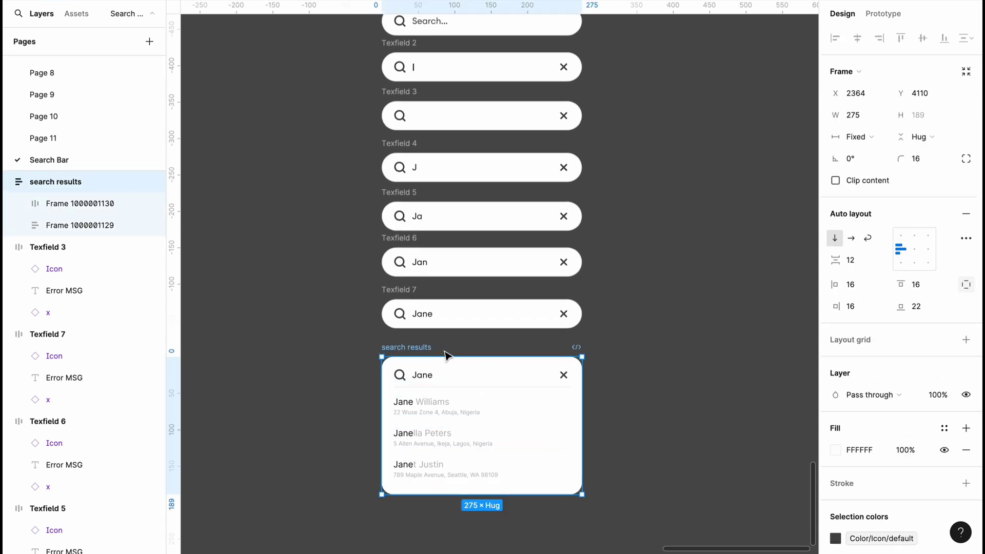
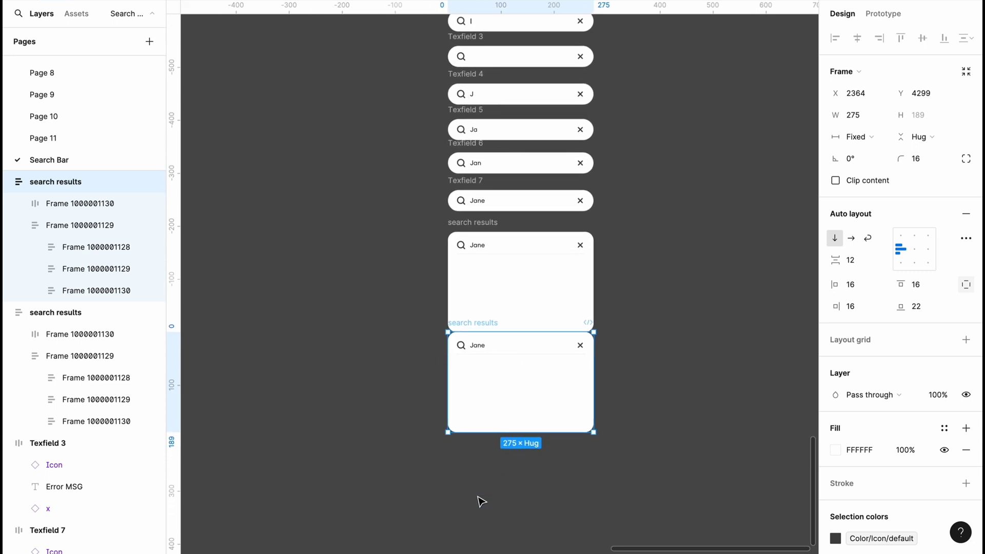
Move the second search results frame down to Y 4330 and set its first result row's layer opacity to 100%
drag(507, 375, 508, 396)
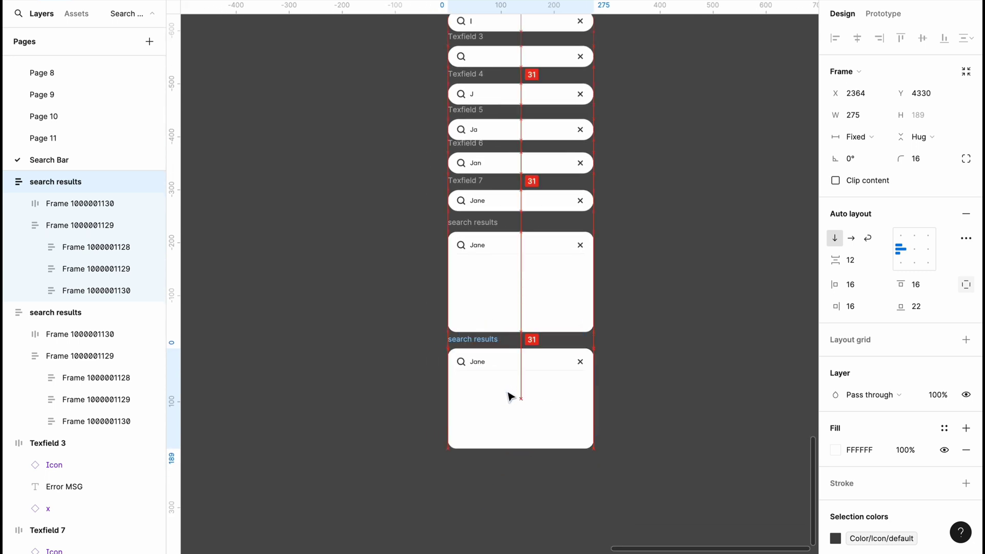
scroll(508, 396, up, 3)
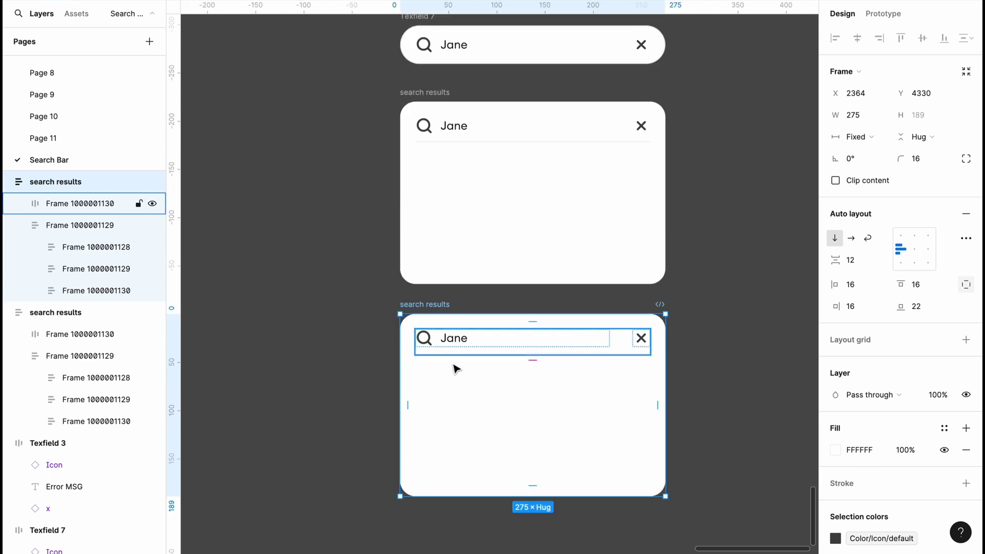
double_click(477, 382)
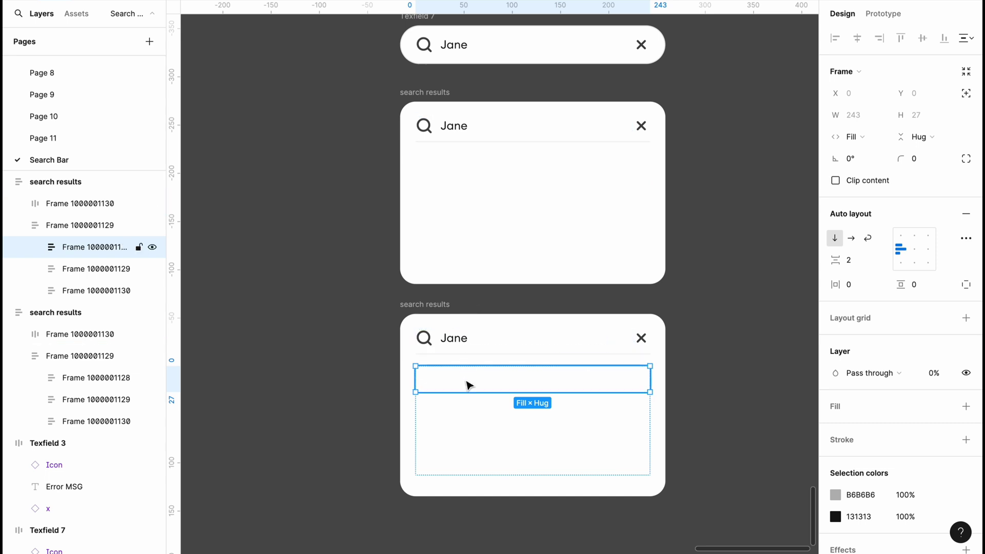
click(931, 379)
click(932, 378)
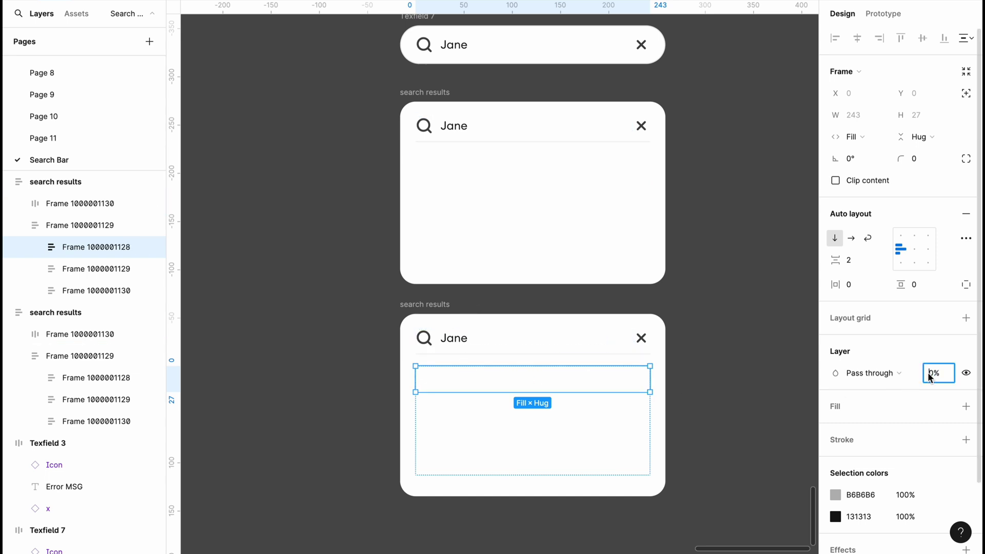
text(10)
click(743, 401)
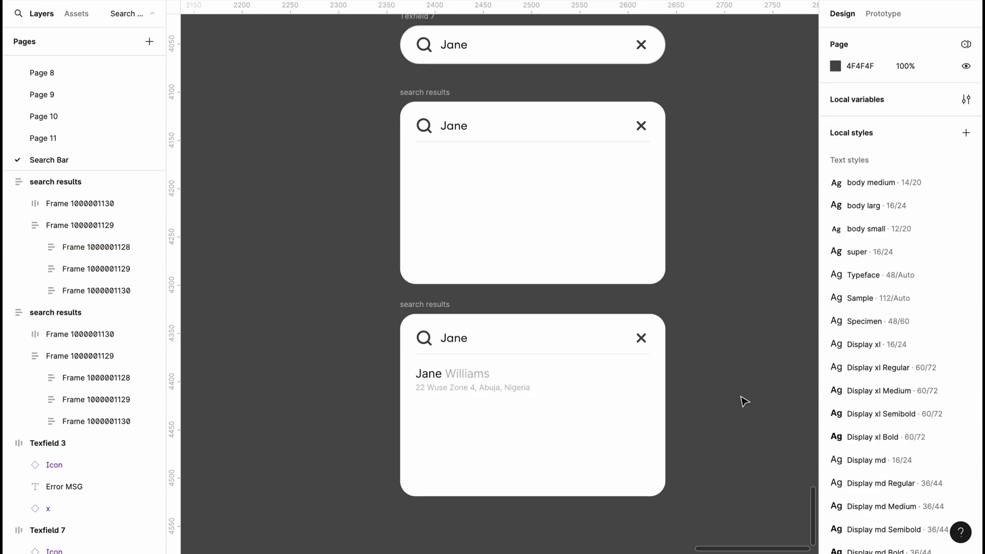
Duplicate the search results frame with one visible row and place the copy beneath it at X 2364, Y 4550
scroll(743, 401, down, 3)
click(504, 285)
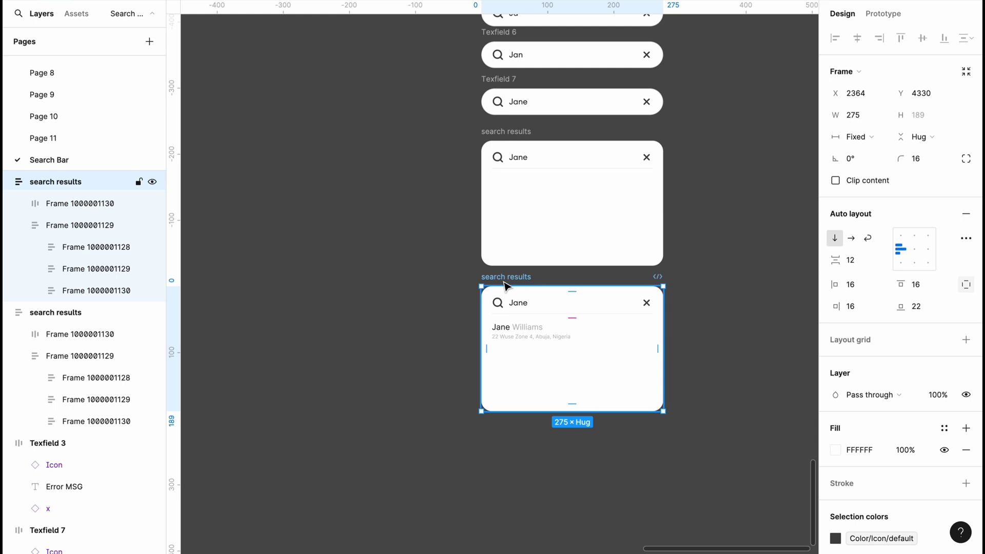
key(ctrl+d)
drag(679, 383, 478, 523)
scroll(473, 523, down, 5)
scroll(473, 523, left, 1)
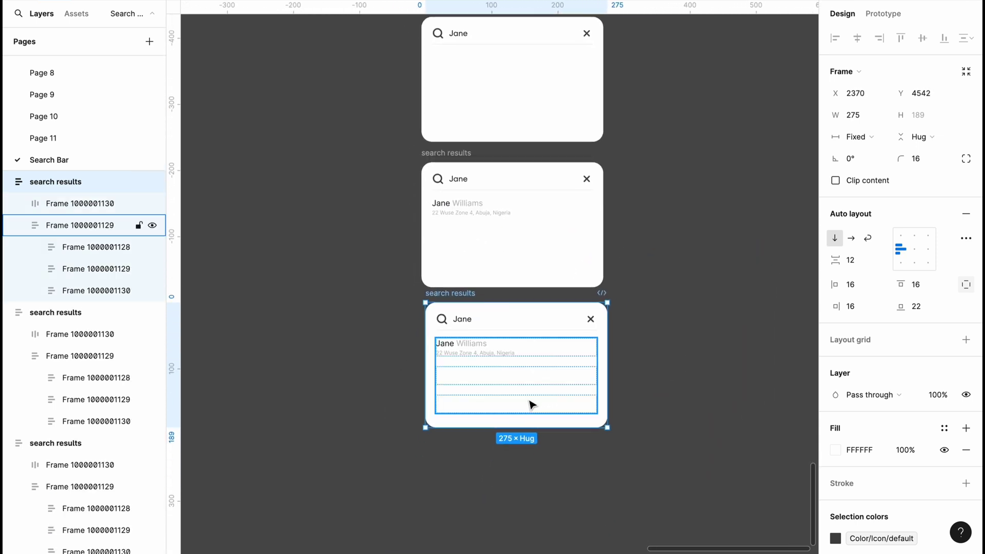
drag(532, 407, 521, 402)
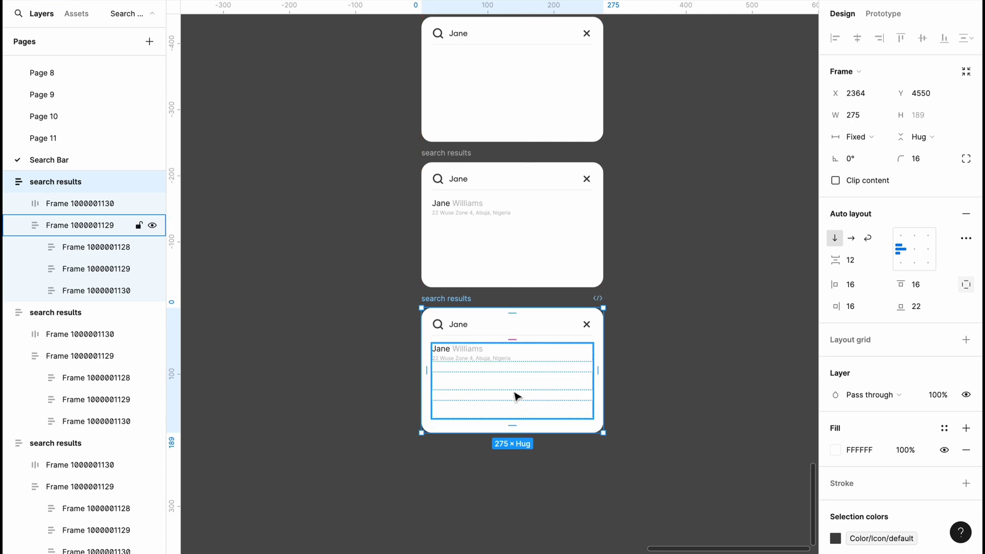
Set the layer opacity of the second result row in the lowest search results frame to 100%
double_click(504, 381)
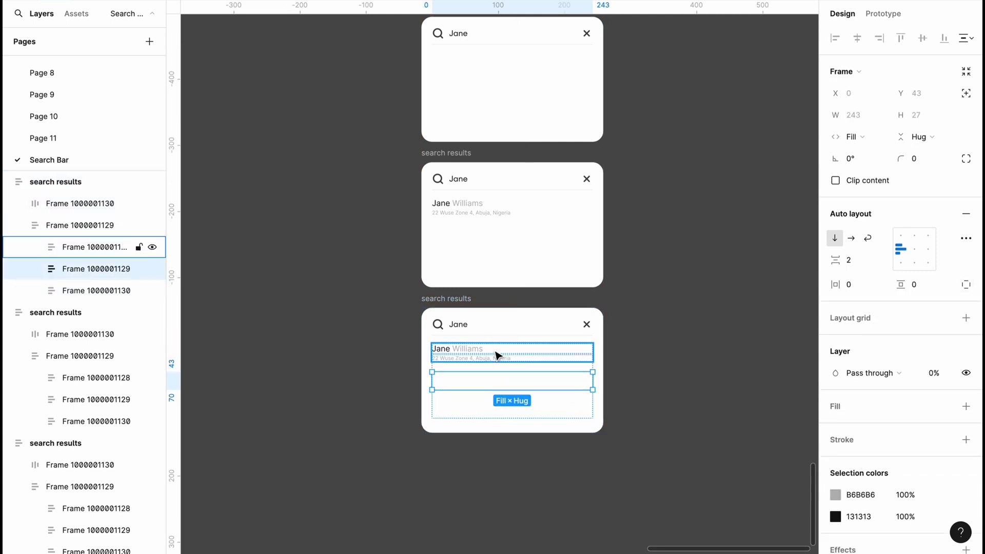
click(932, 377)
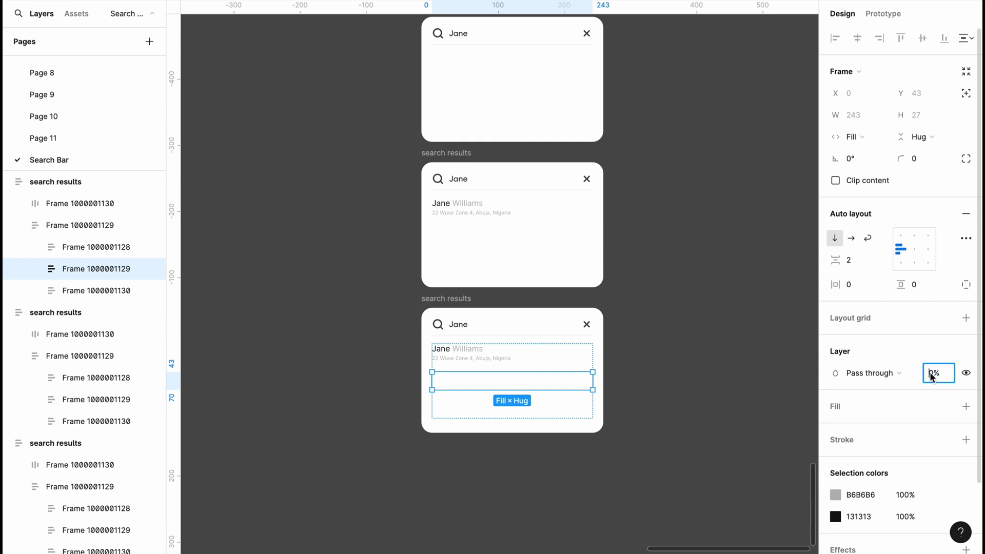
text(10)
click(693, 422)
Duplicate the search results frame with two visible rows and place the copy beneath it at X 2364, Y 4776
click(450, 302)
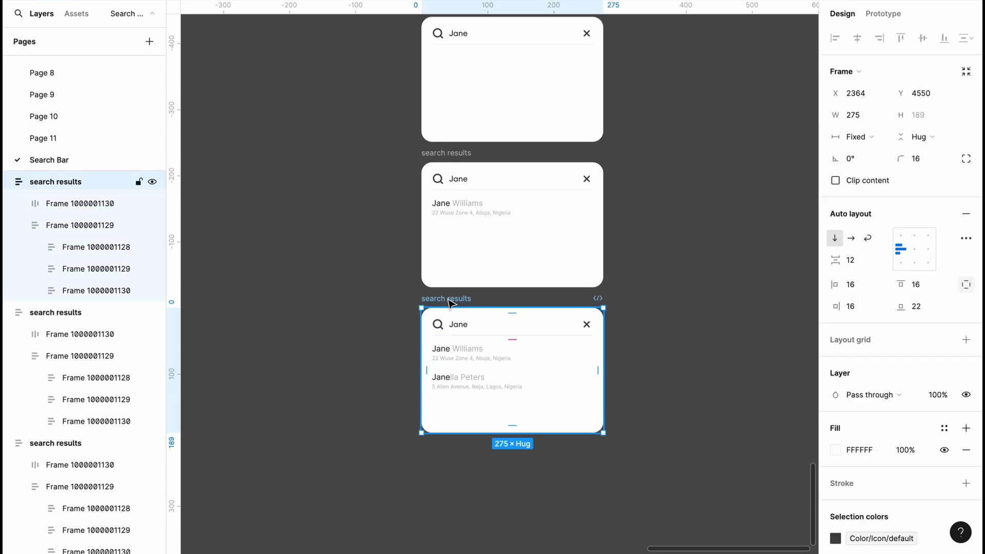
key(ctrl+d)
scroll(452, 303, right, 1)
scroll(452, 302, down, 3)
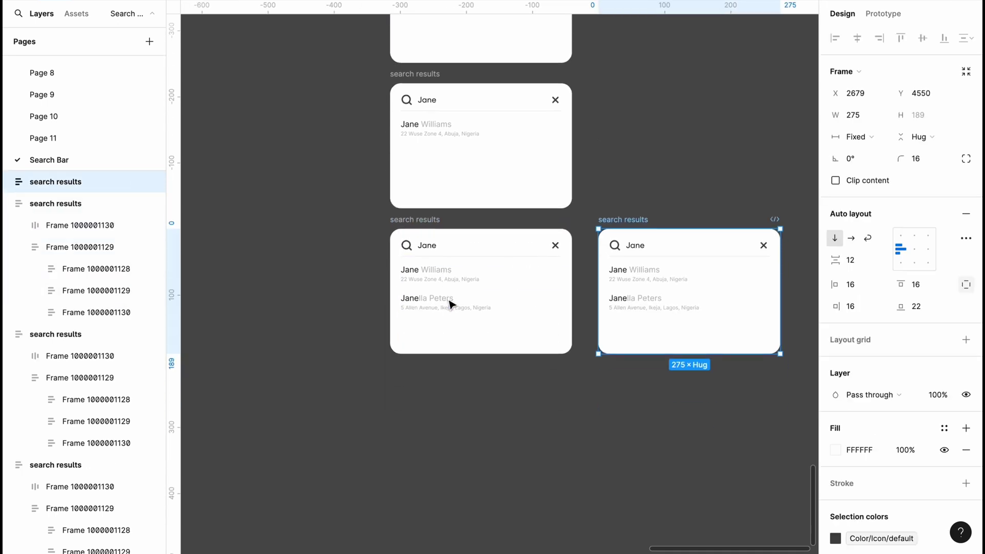
drag(698, 285, 497, 436)
scroll(498, 435, down, 2)
Set the layer opacity of the third result row in the lowest search results frame to 100%
click(468, 387)
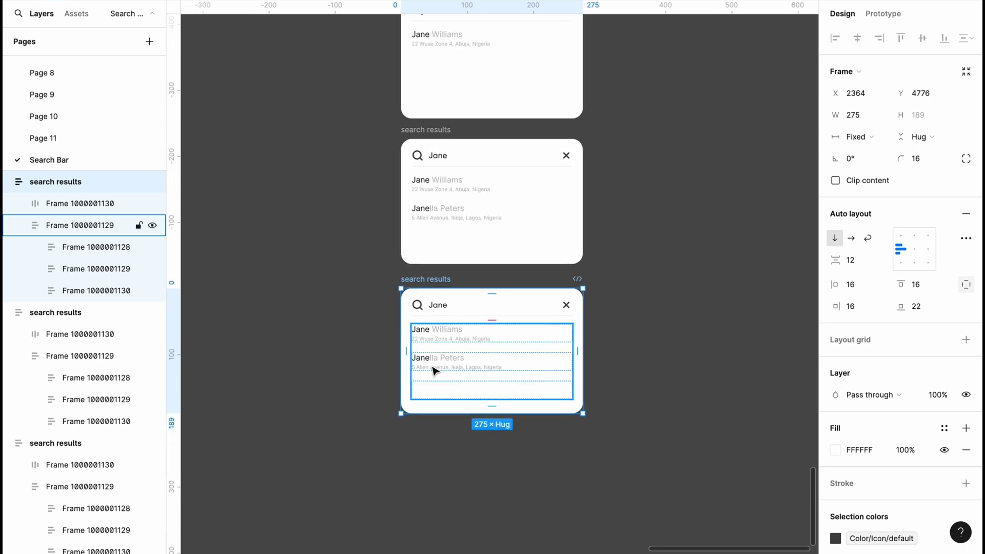
click(457, 392)
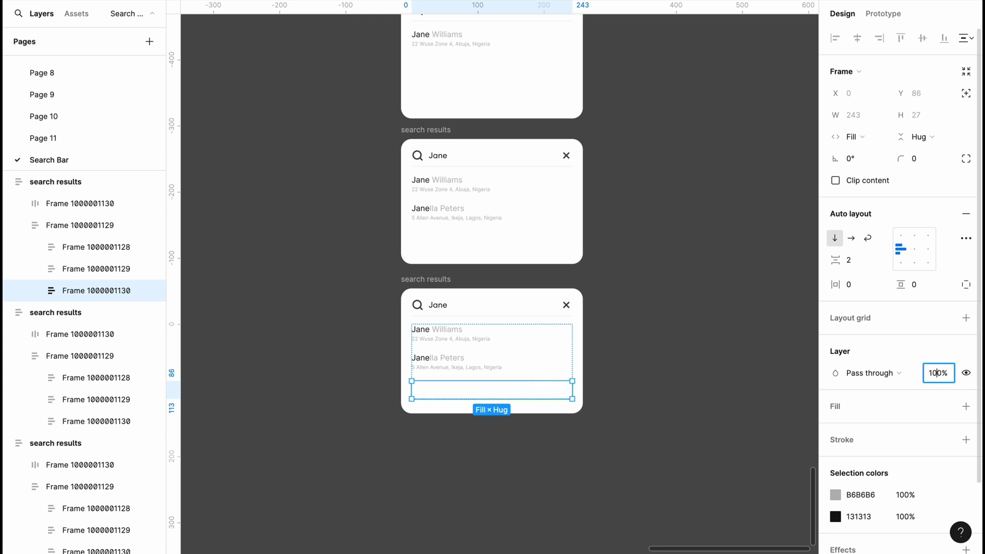
click(713, 371)
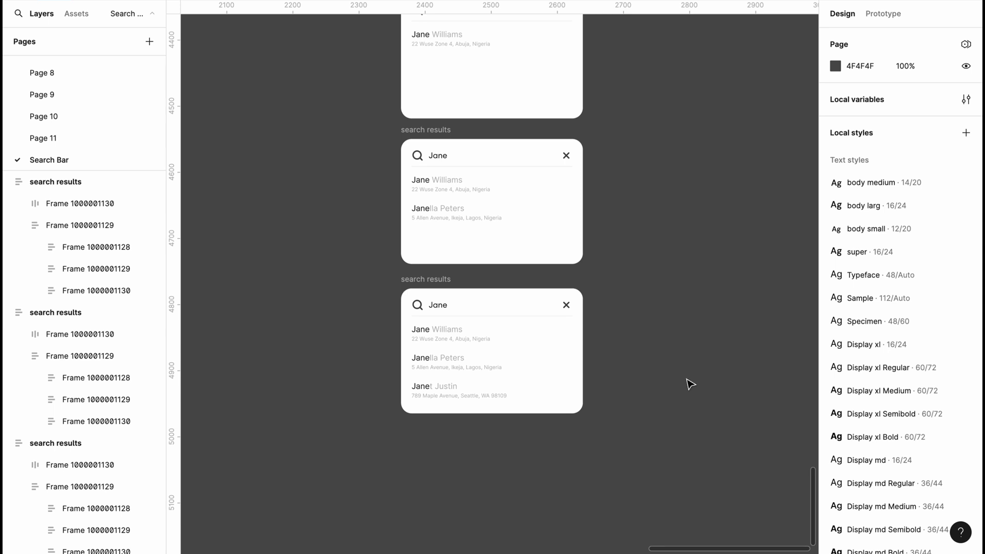
ctrl+scroll(638, 396, down, 2)
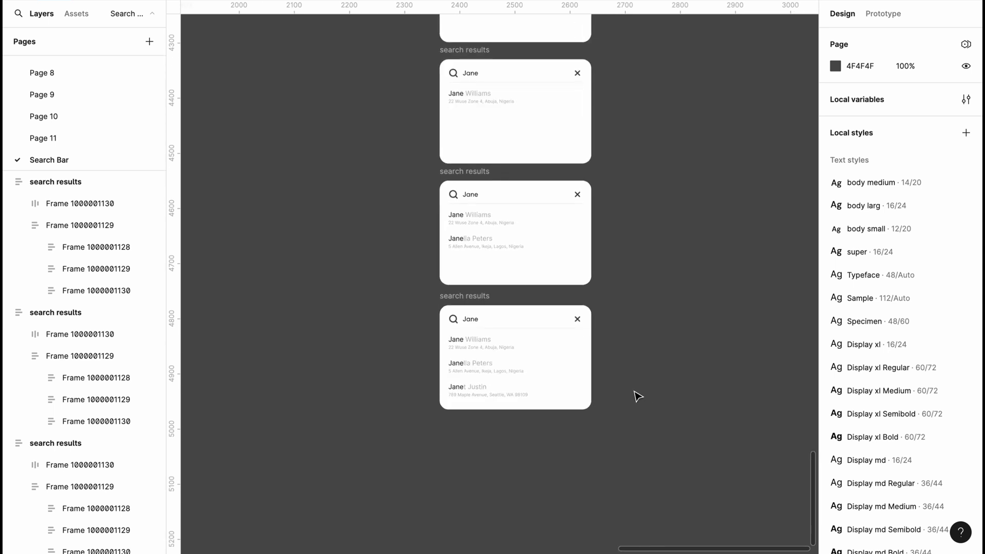
ctrl+scroll(351, 214, down, 3)
scroll(350, 214, up, 3)
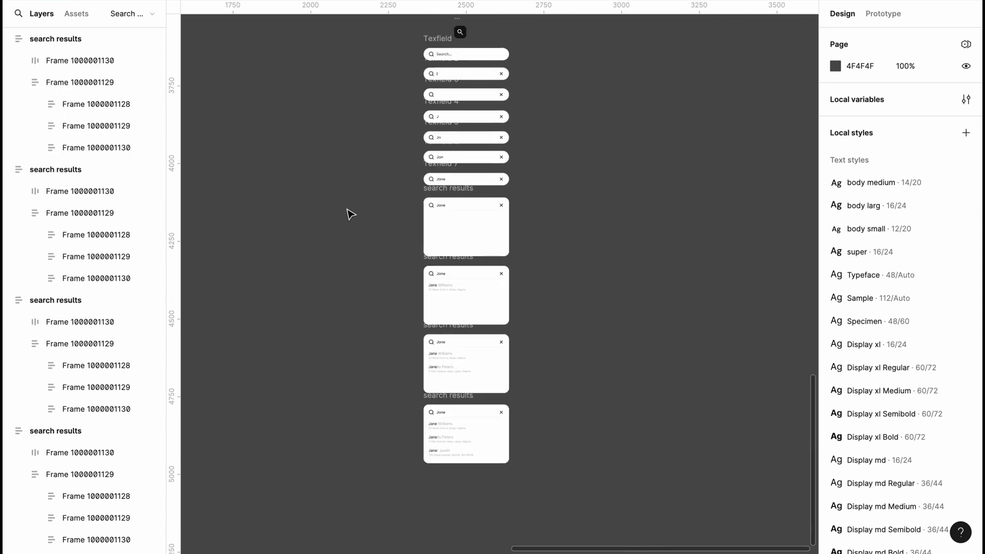
Copy the "Search..." Texfield frame and paste it beneath the lowest search results frame at X 2364, Y 5002
ctrl+scroll(351, 214, up, 3)
scroll(351, 214, up, 4)
scroll(350, 214, right, 2)
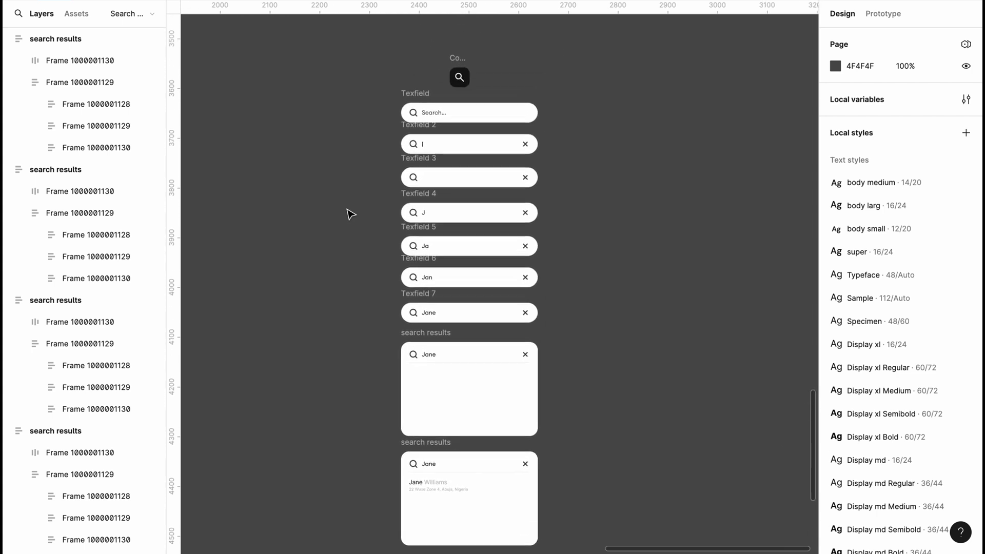
click(416, 106)
click(416, 104)
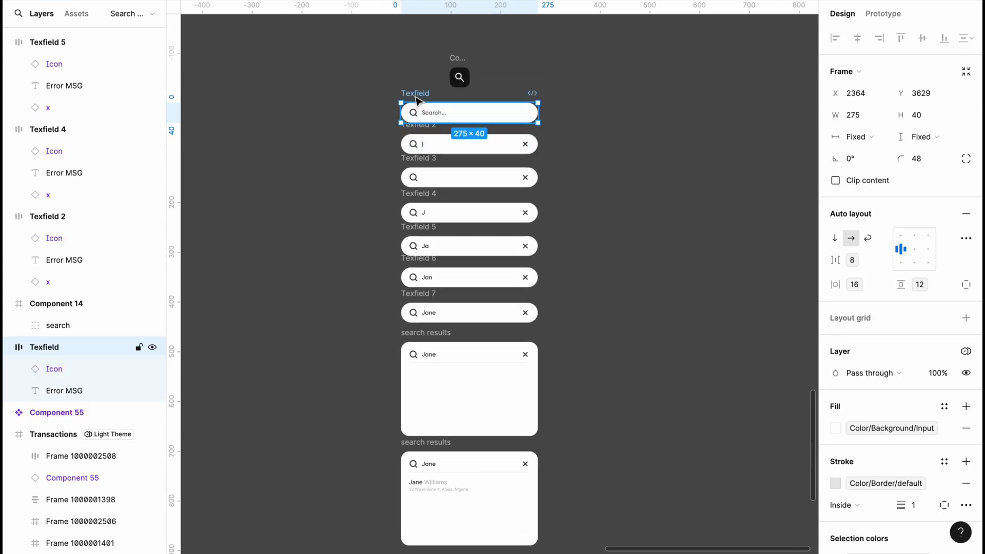
ctrl+scroll(416, 97, up, 5)
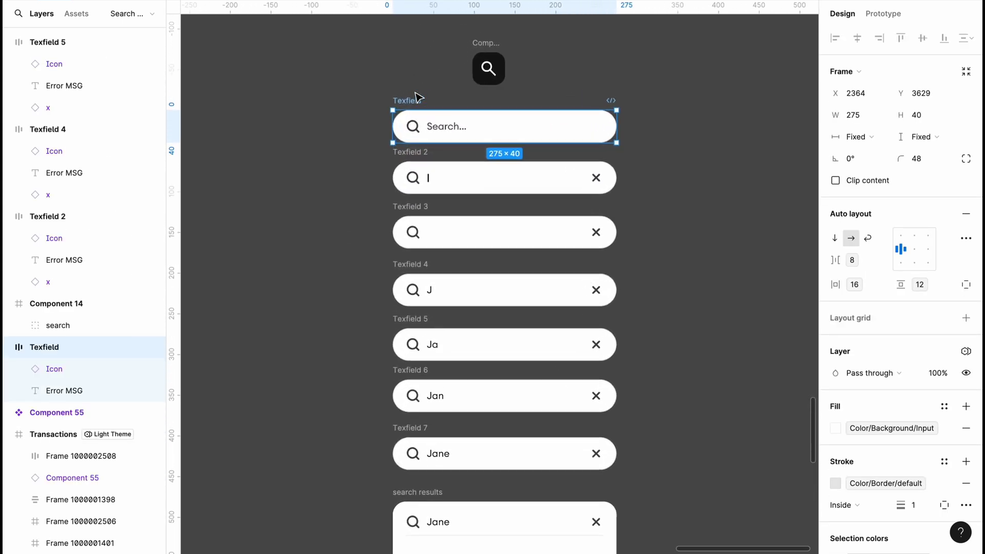
right_click(410, 102)
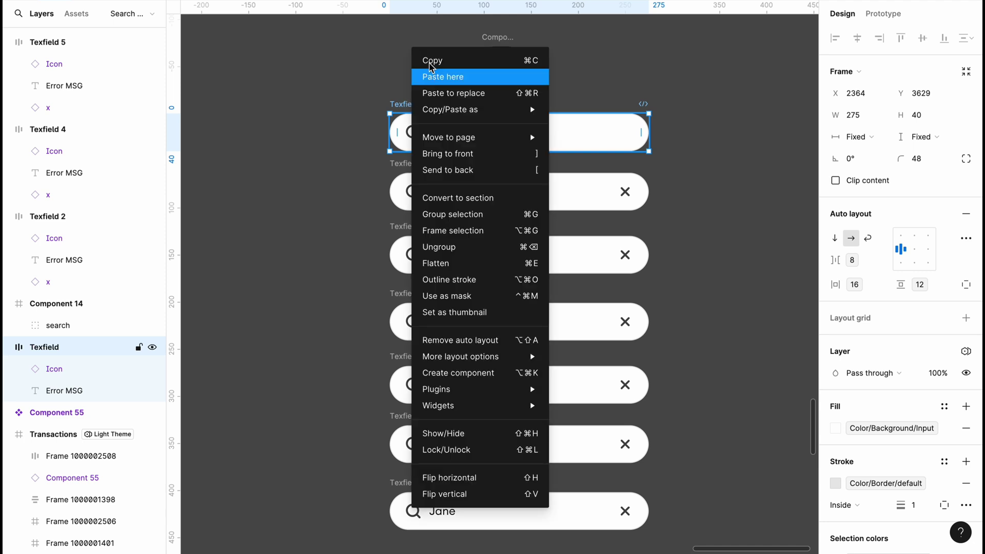
click(431, 59)
click(347, 103)
ctrl+scroll(347, 103, down, 3)
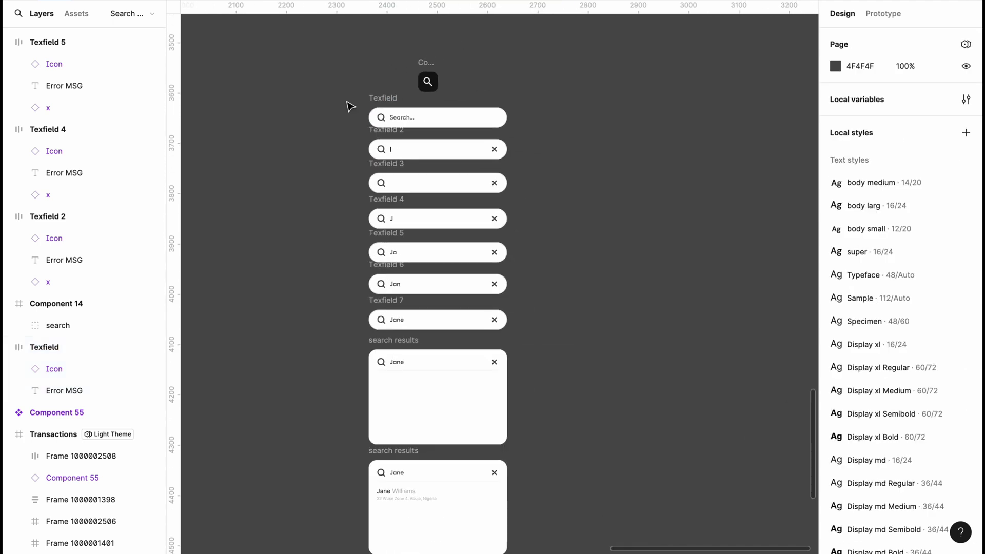
scroll(348, 103, down, 10)
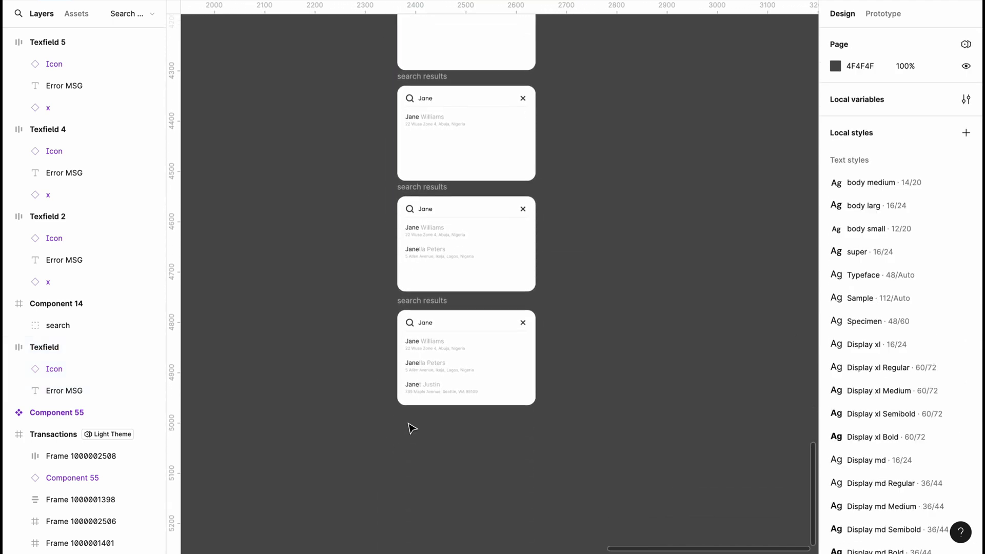
right_click(407, 428)
click(462, 375)
drag(497, 441, 491, 442)
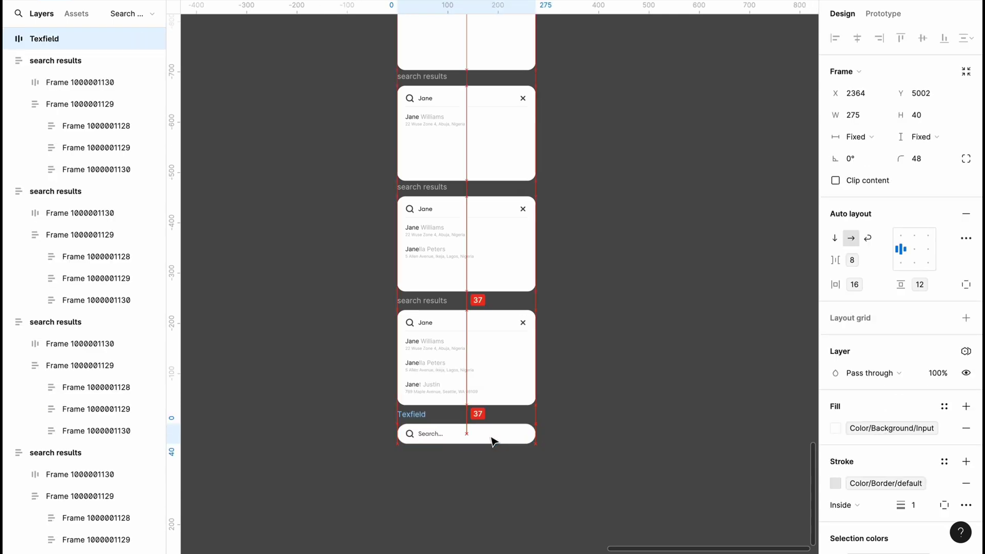
key(Escape)
Combine all the search bar states, from the icon to the lowest "Search..." Texfield, into a component set
scroll(492, 443, down, 5)
scroll(570, 241, up, 2)
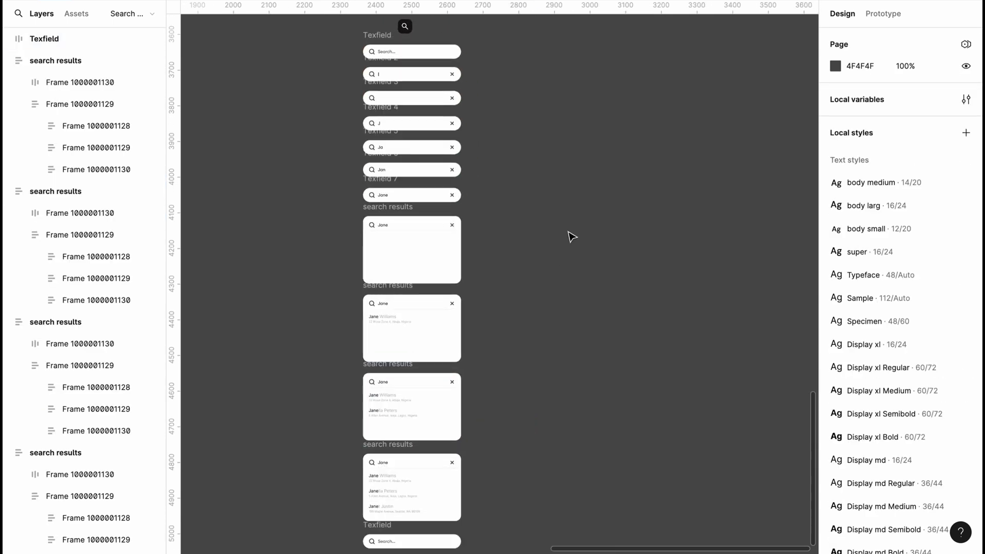
scroll(572, 236, up, 2)
scroll(572, 237, left, 2)
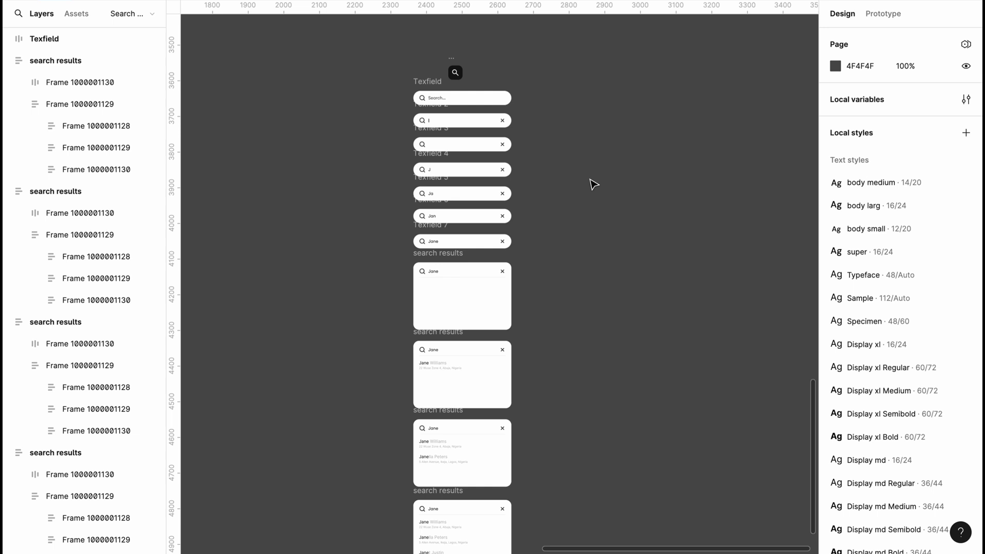
scroll(593, 185, down, 2)
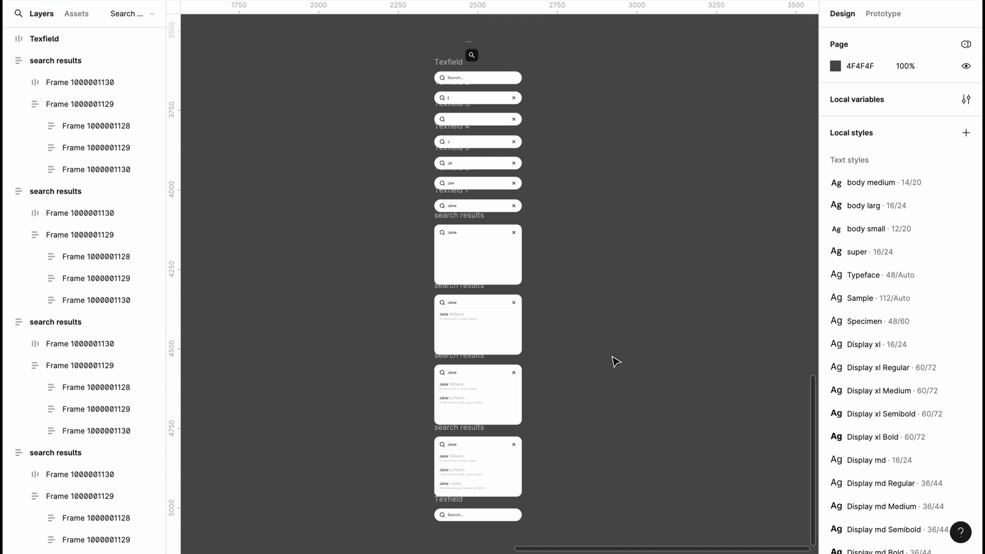
scroll(424, 539, down, 1)
drag(399, 526, 549, 69)
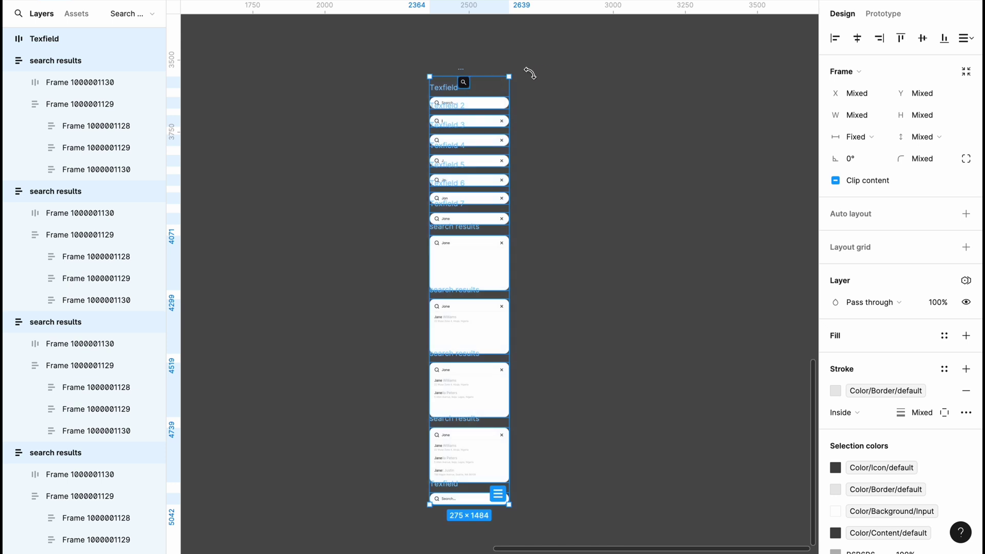
click(472, 1)
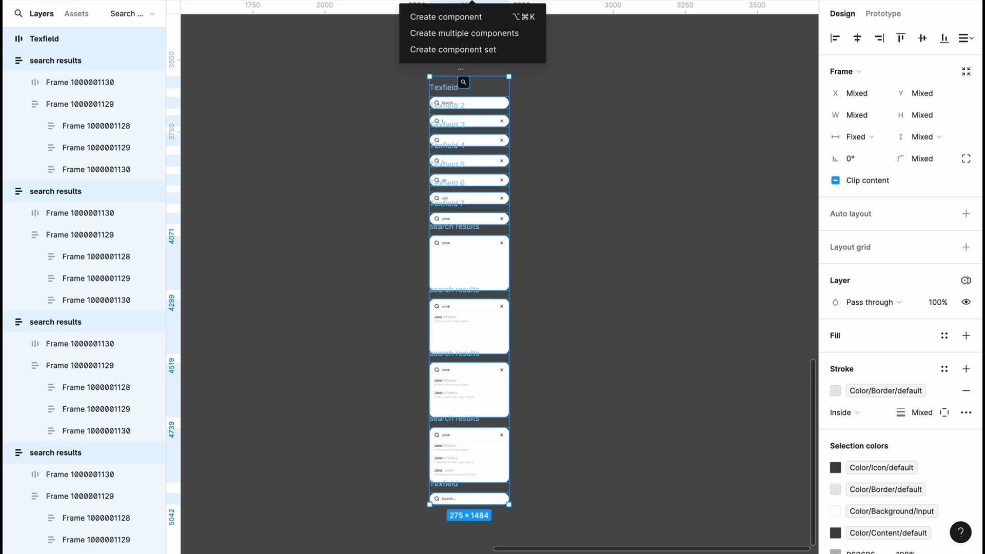
click(483, 50)
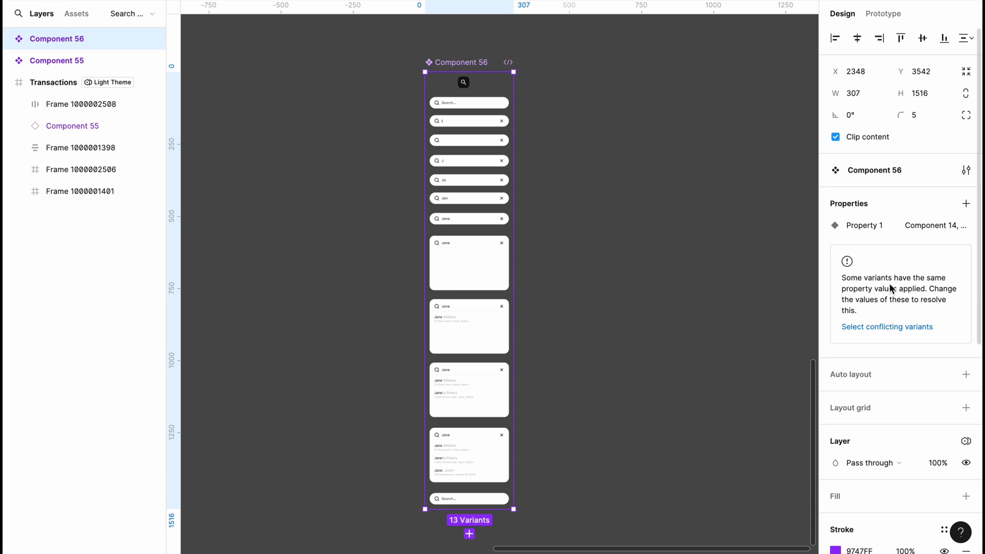
Set the Property 1 value of the upper "Search..." variant to "Main Texfield"
click(470, 103)
click(894, 297)
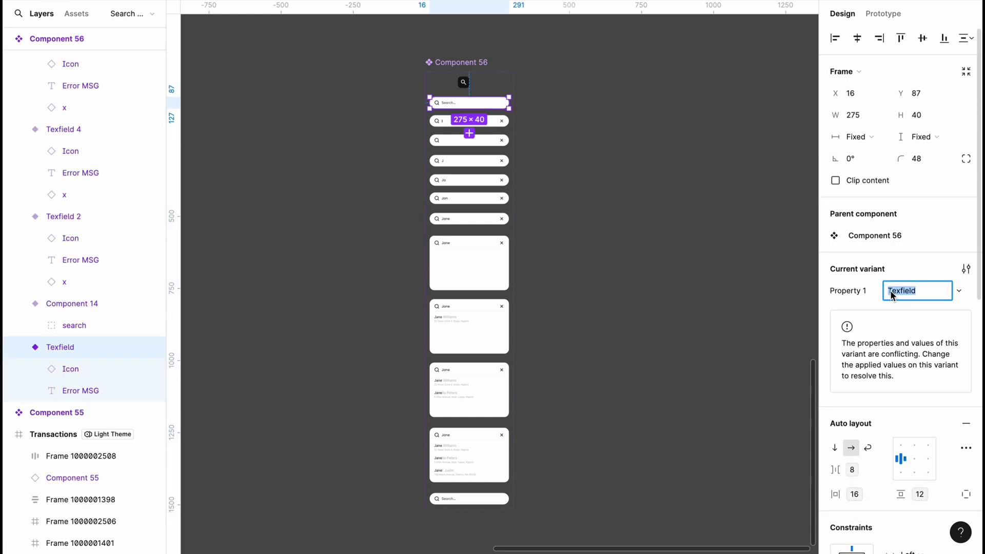
click(890, 296)
text(Main)
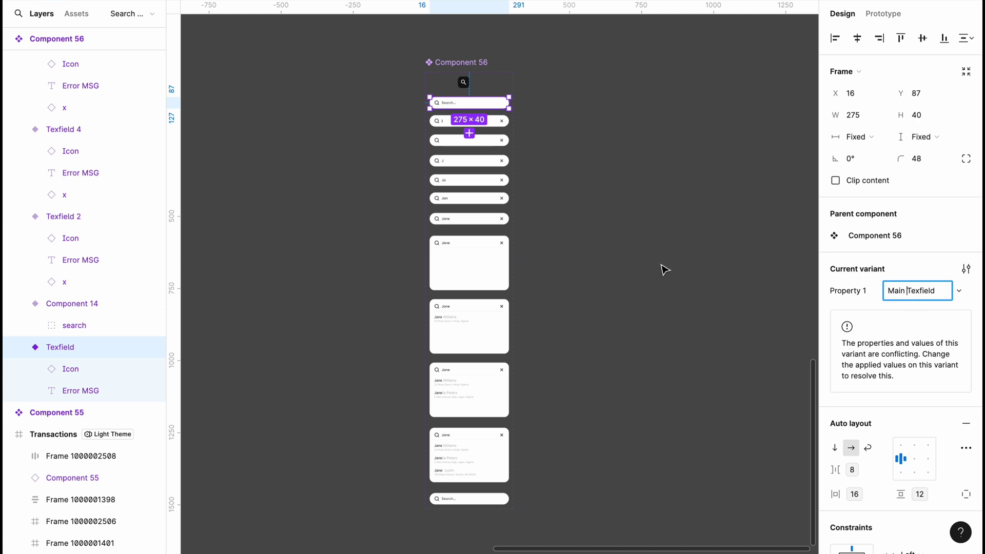
click(592, 332)
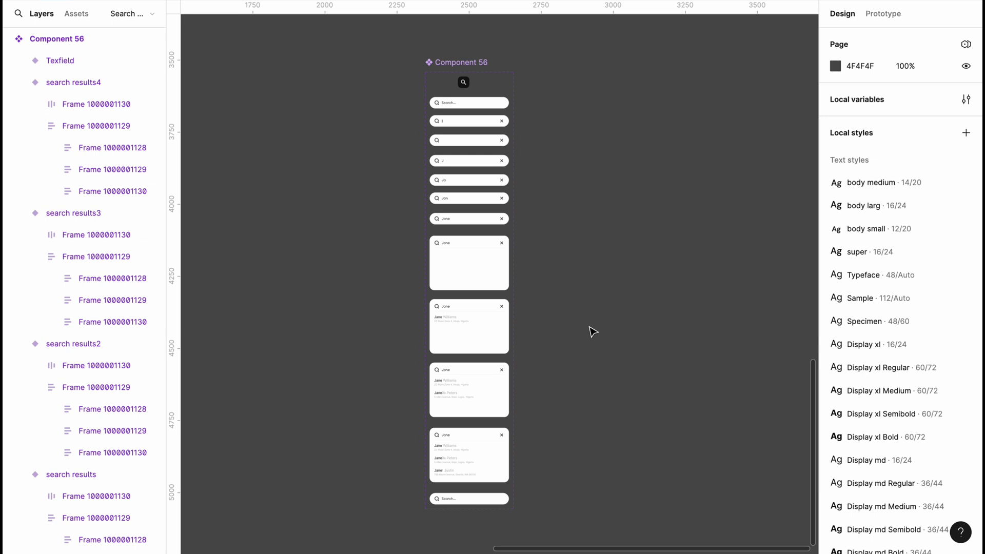
Connect the search icon variant to Main Texfield with an On click, Change to interaction
scroll(593, 332, up, 1)
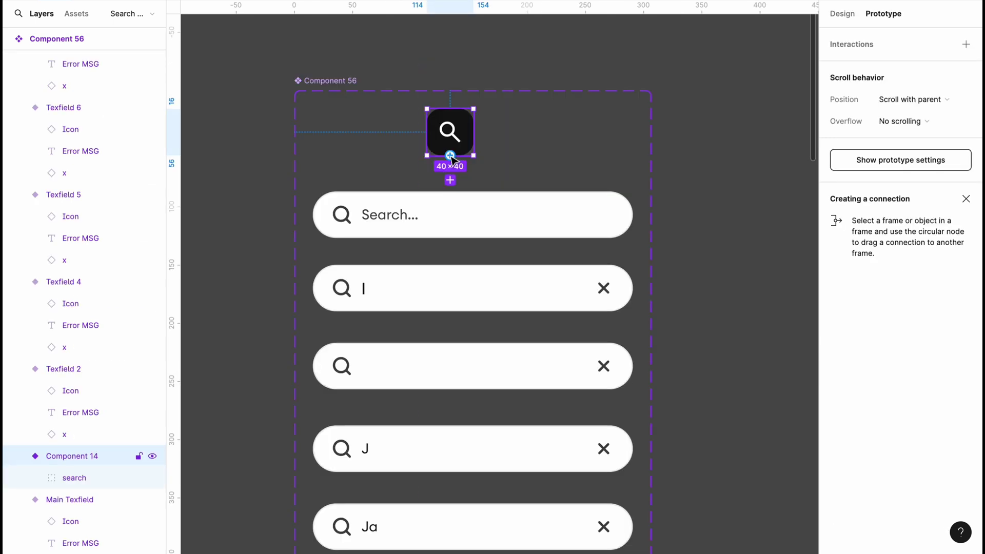
drag(450, 156, 451, 208)
click(426, 231)
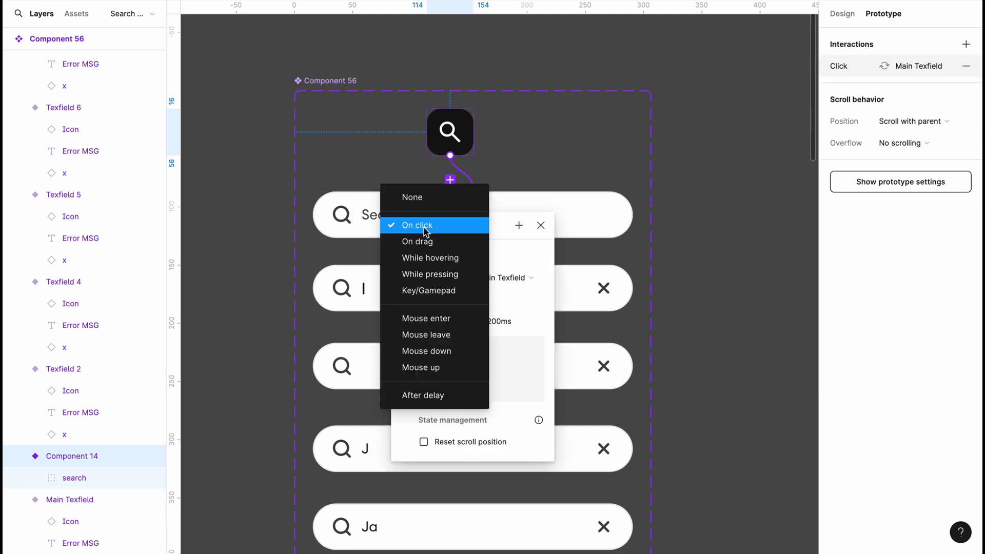
click(425, 230)
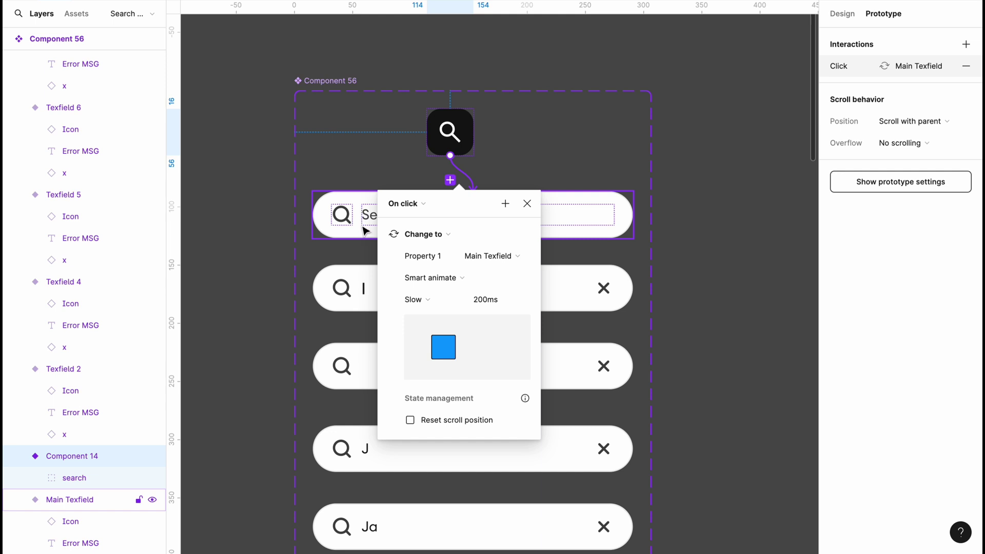
Set the icon interaction's animation to Smart animate with Ease out and a duration of 300 ms
click(442, 279)
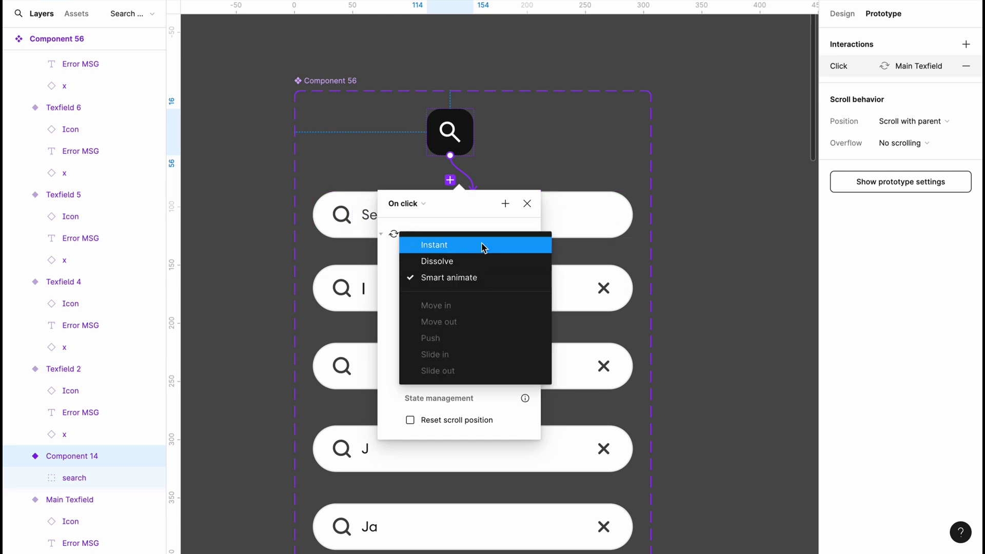
click(463, 278)
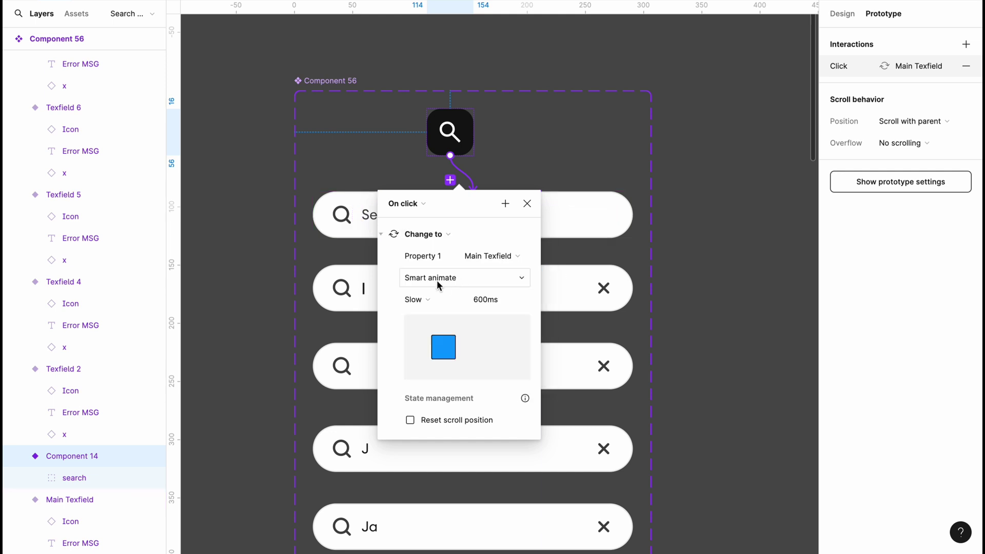
click(433, 300)
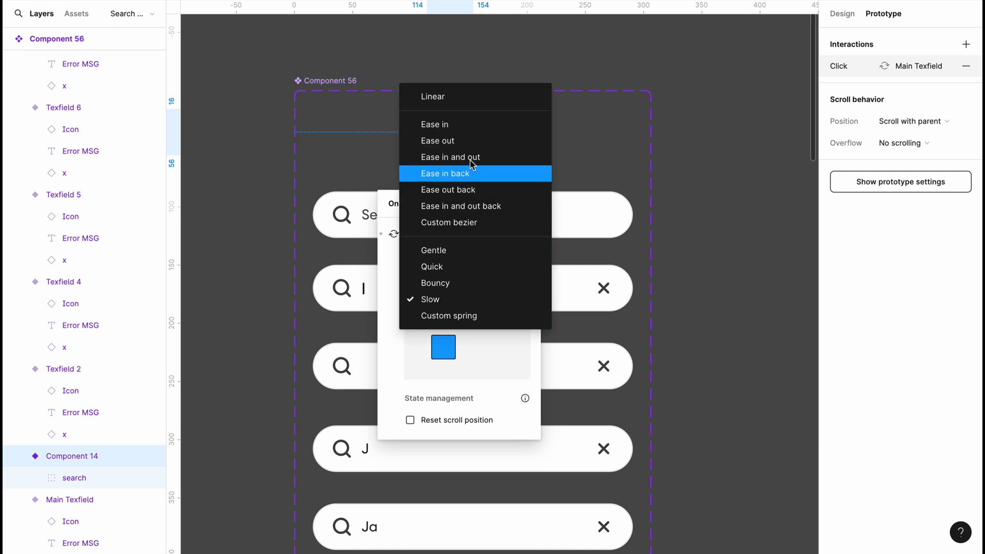
click(464, 142)
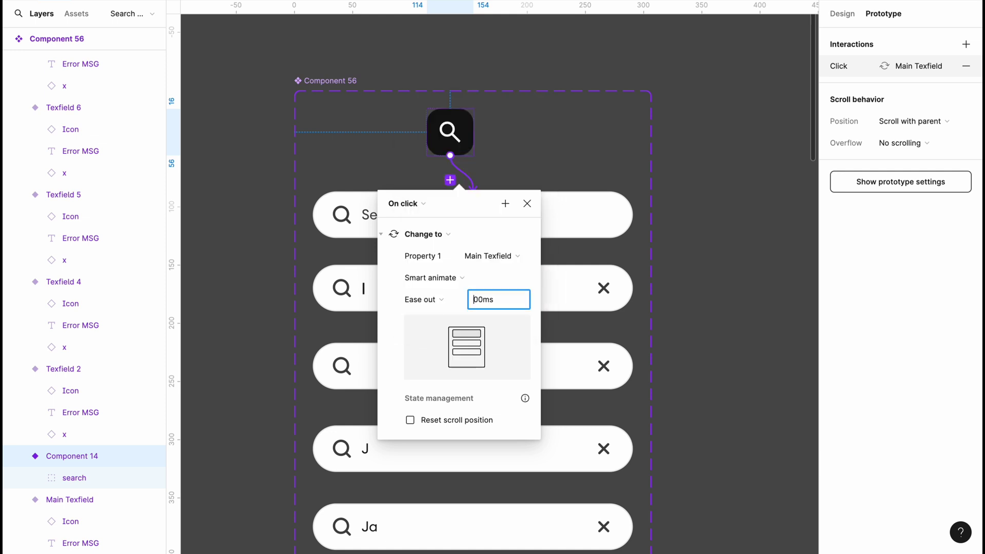
text(30)
click(588, 255)
Connect Main Texfield to Texfield 2 with an On click interaction using Smart animate, Ease out, 300 ms
click(490, 228)
drag(475, 240, 475, 276)
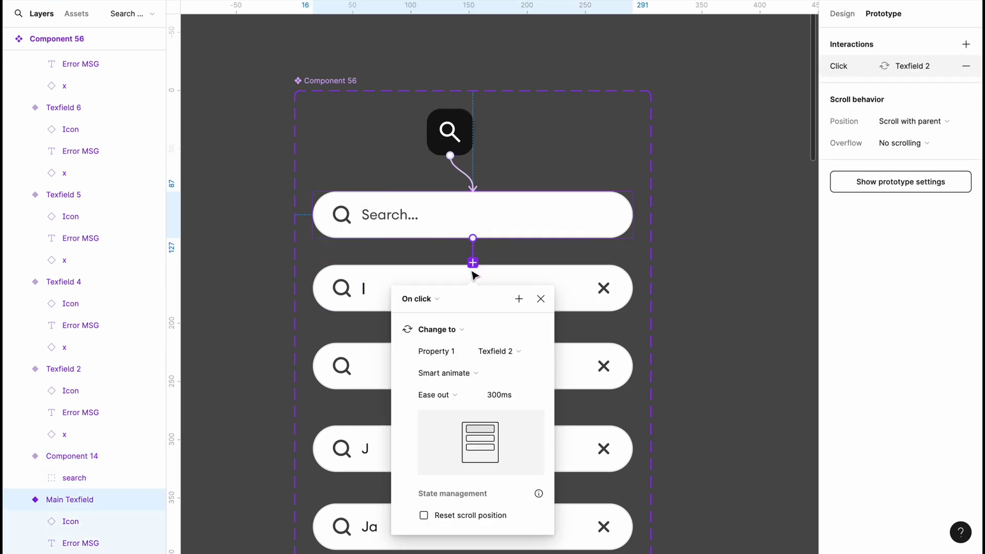
click(427, 302)
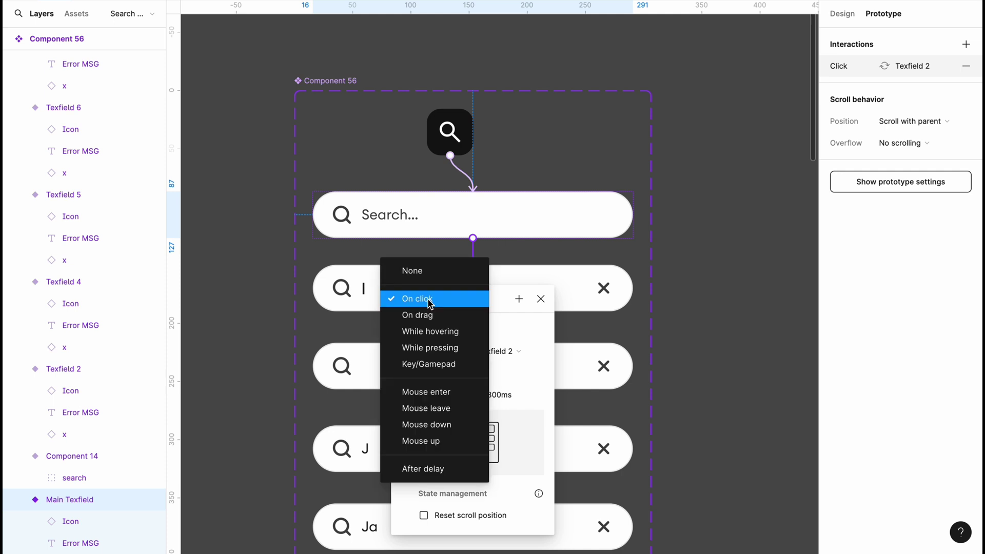
click(430, 304)
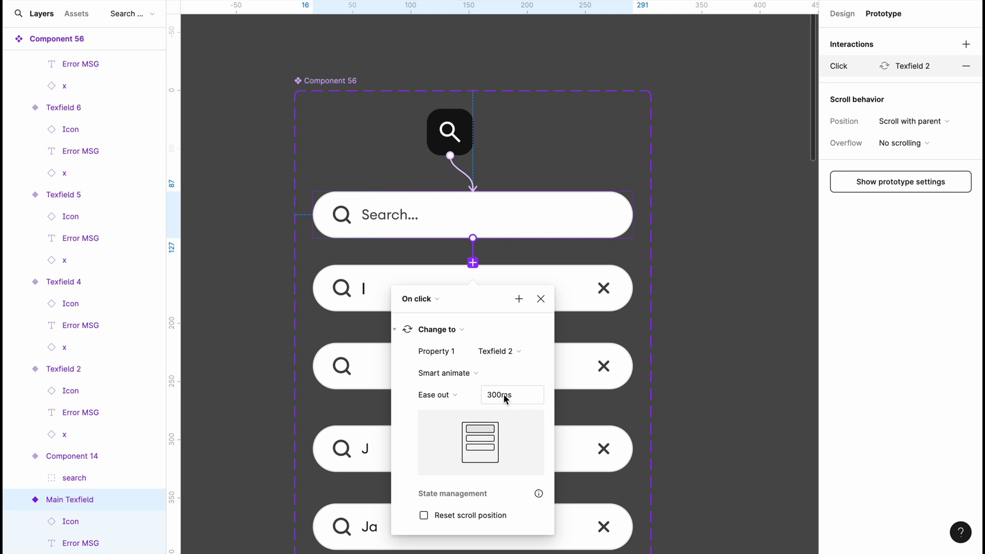
click(592, 332)
Connect Texfield 2 to Texfield 3 and set the interaction's trigger to After delay
click(470, 295)
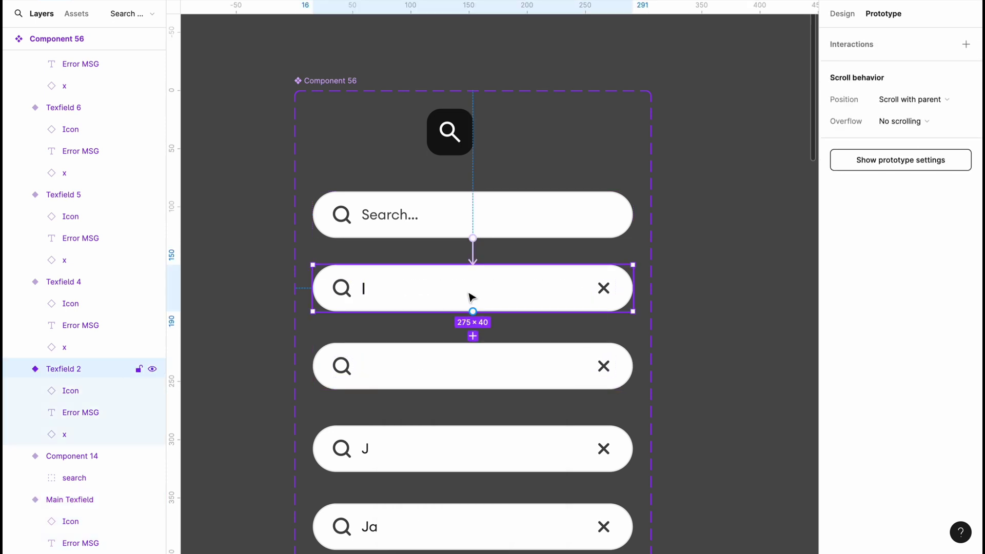
scroll(471, 297, up, 2)
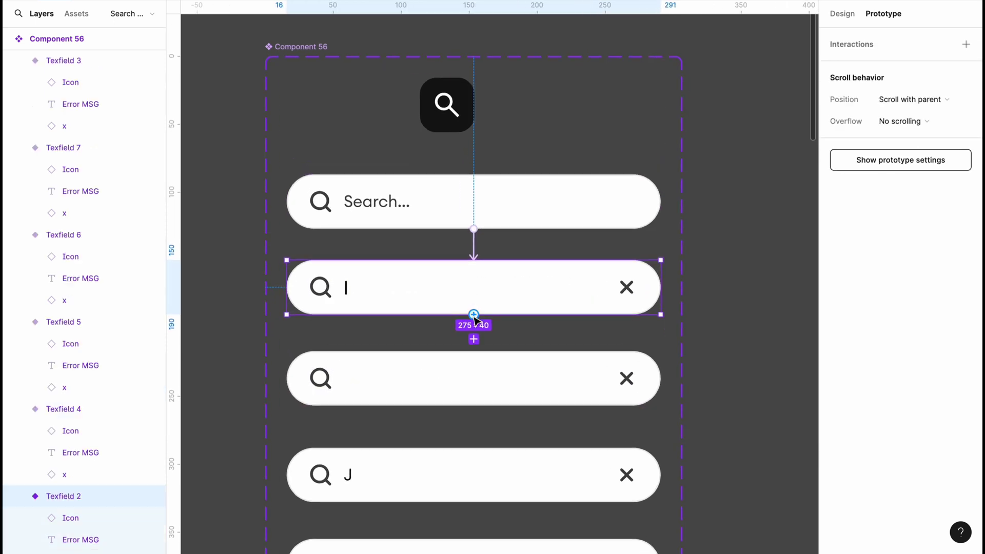
drag(473, 346, 475, 359)
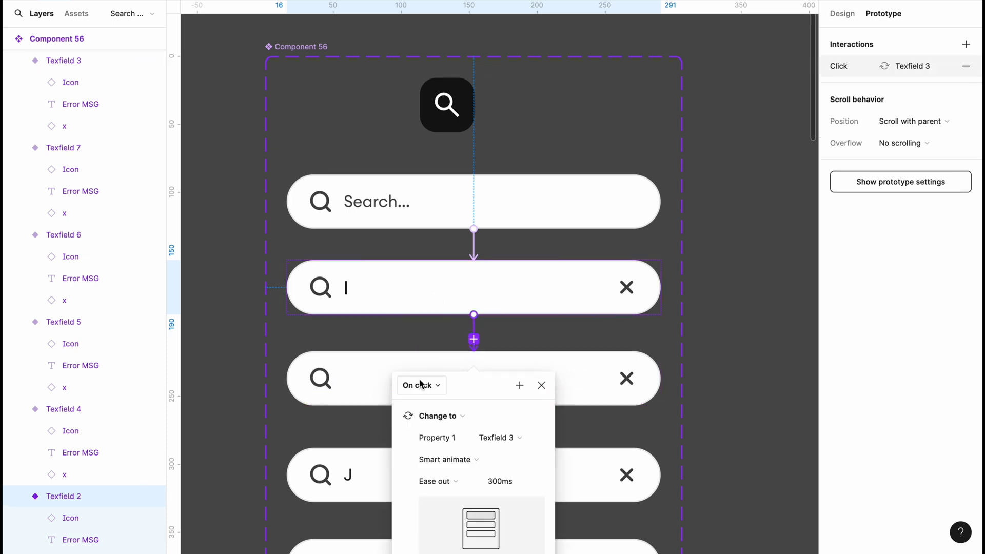
click(435, 393)
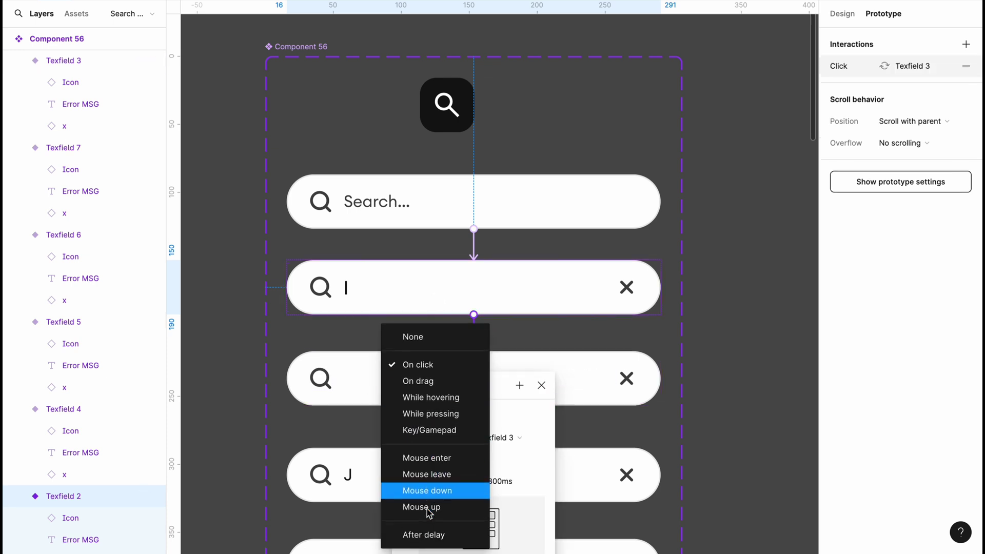
click(424, 535)
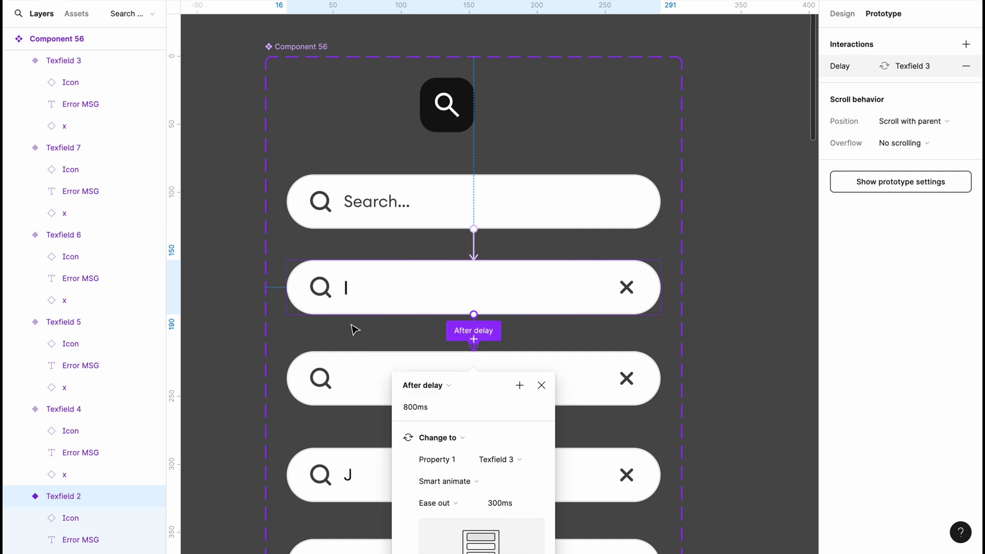
Set the delay from Texfield 2 to Texfield 3 to 400 ms and its animation to Instant
click(411, 409)
click(411, 409)
key(BackSpace)
text(4)
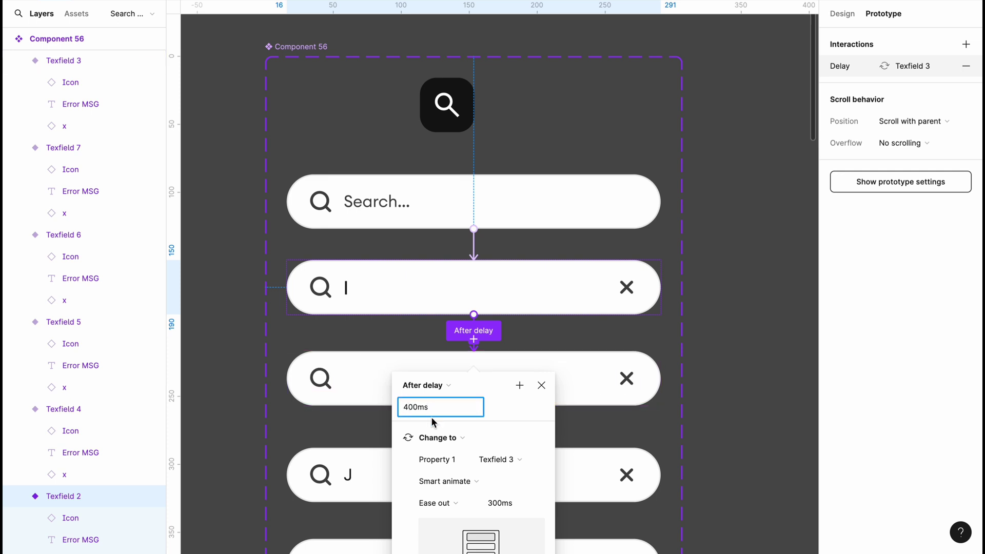
click(475, 483)
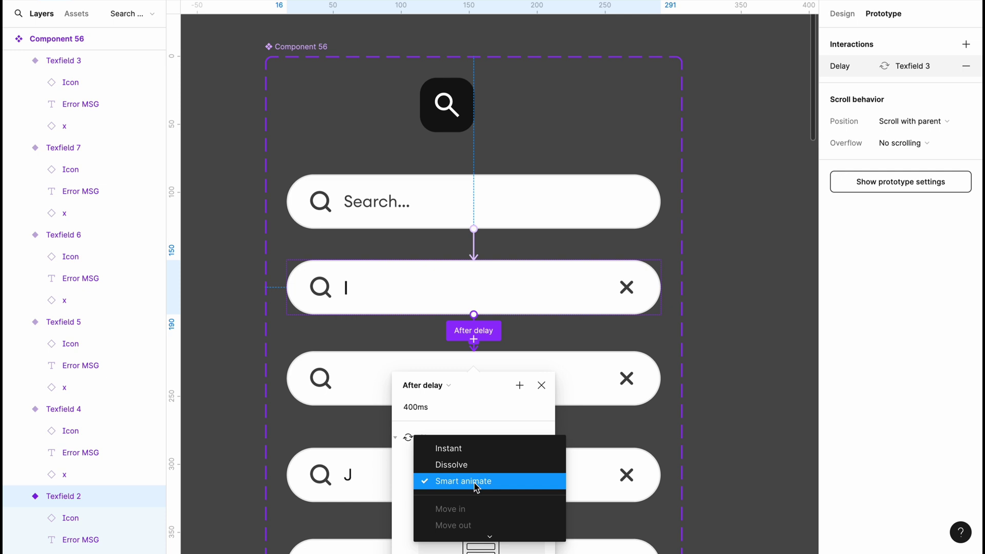
click(472, 449)
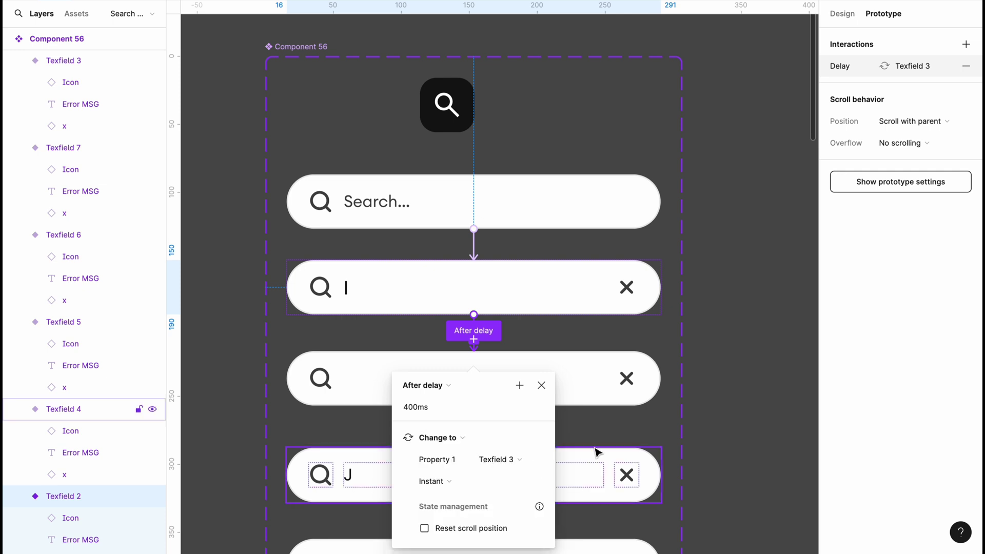
click(615, 440)
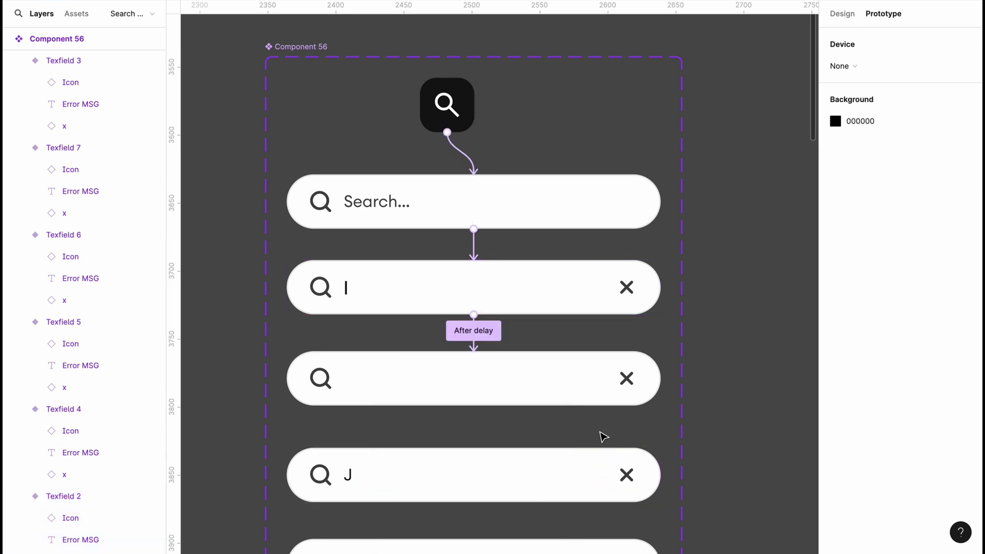
Connect Texfield 3 back to Texfield 2 with an After delay interaction set to 400 ms
click(454, 384)
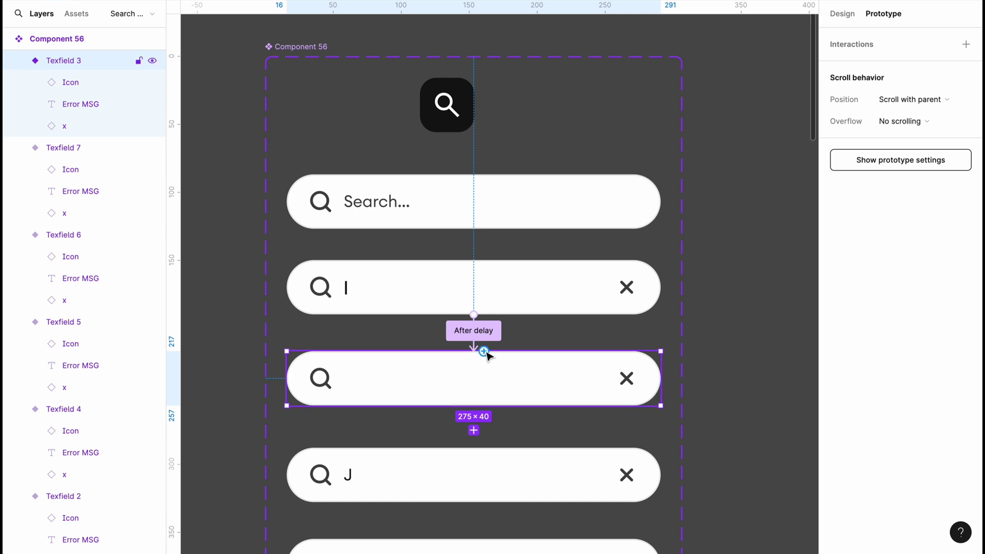
drag(484, 352, 498, 311)
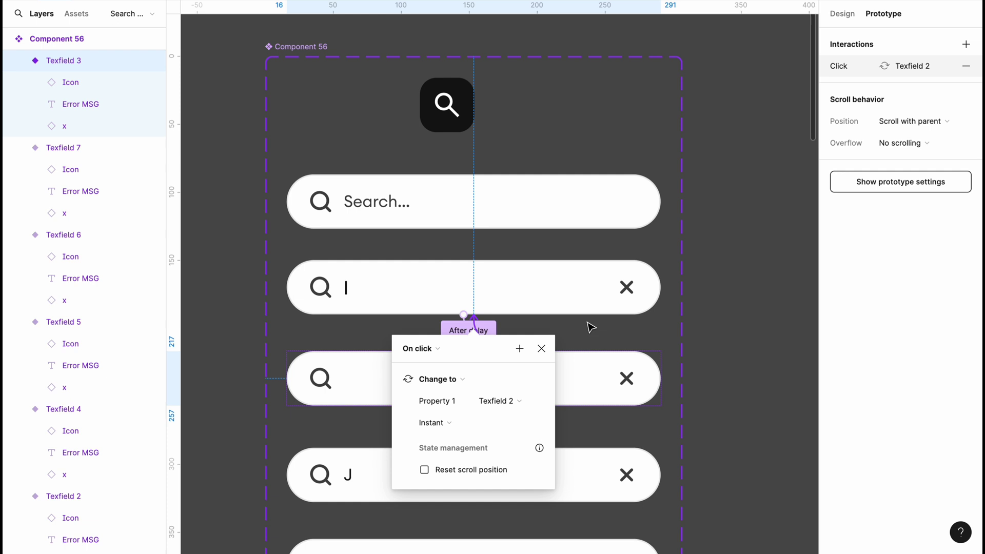
click(437, 349)
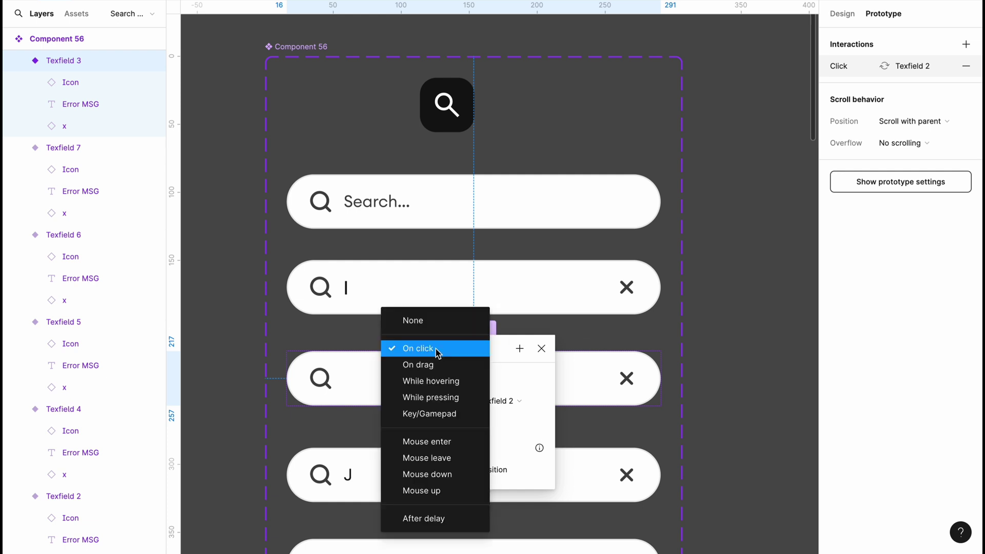
click(428, 518)
click(410, 371)
click(411, 372)
key(BackSpace)
text(400ms)
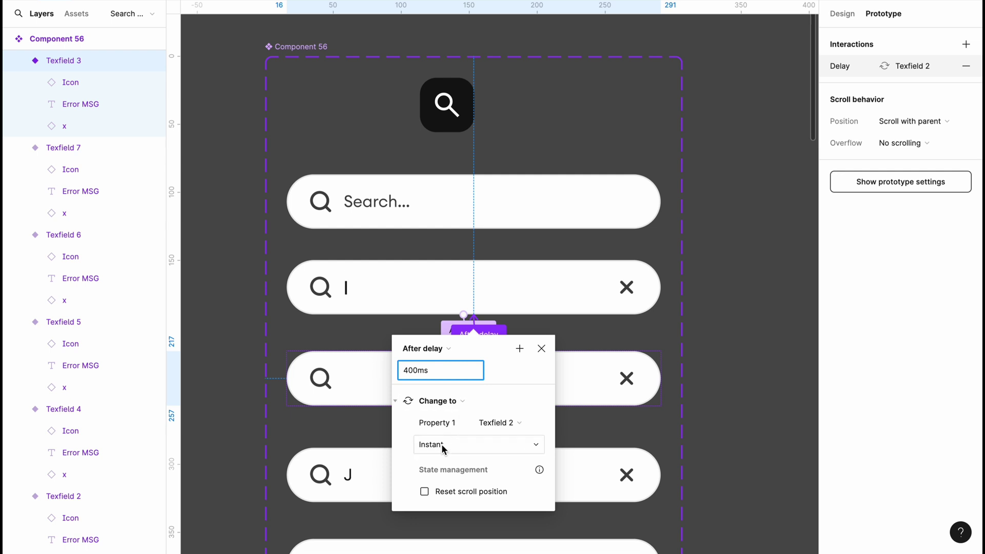
Connect Texfield 2 to Texfield 4 with a Key/Gamepad interaction triggered by the letter J
click(469, 260)
scroll(468, 260, down, 2)
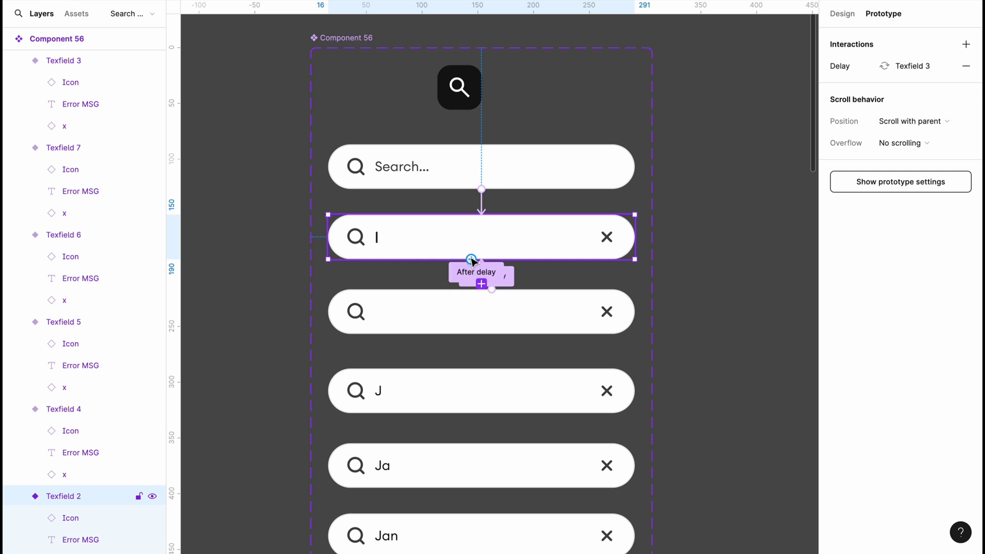
drag(471, 259, 442, 378)
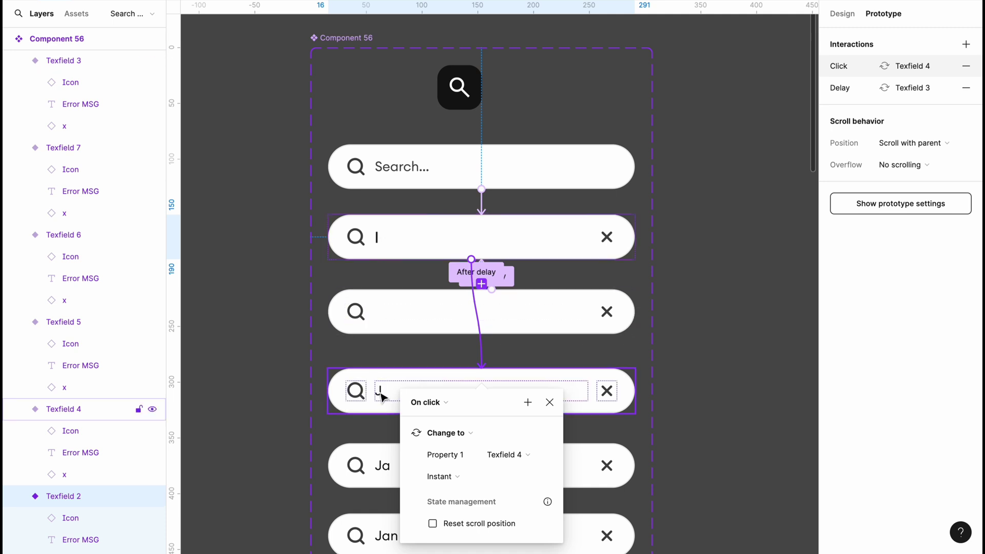
click(428, 403)
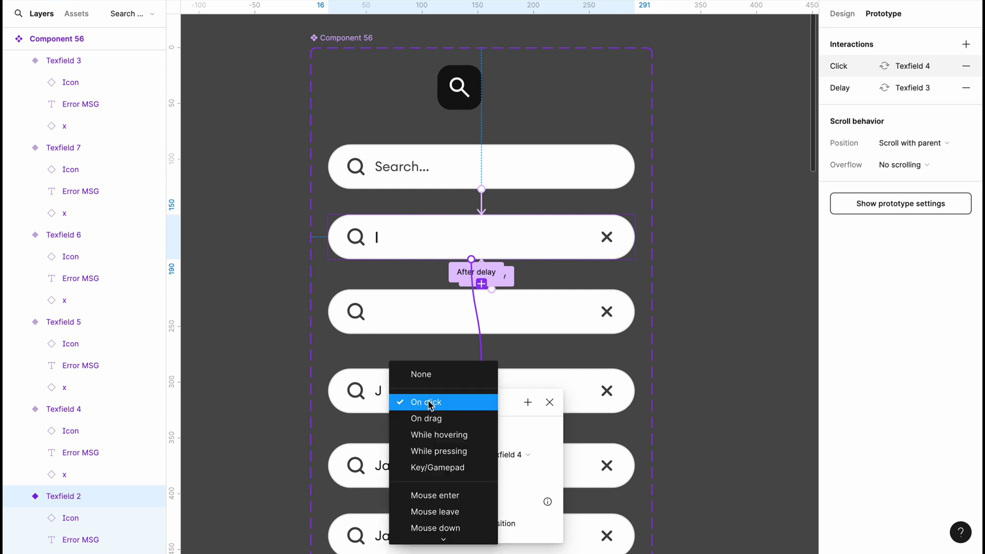
click(438, 468)
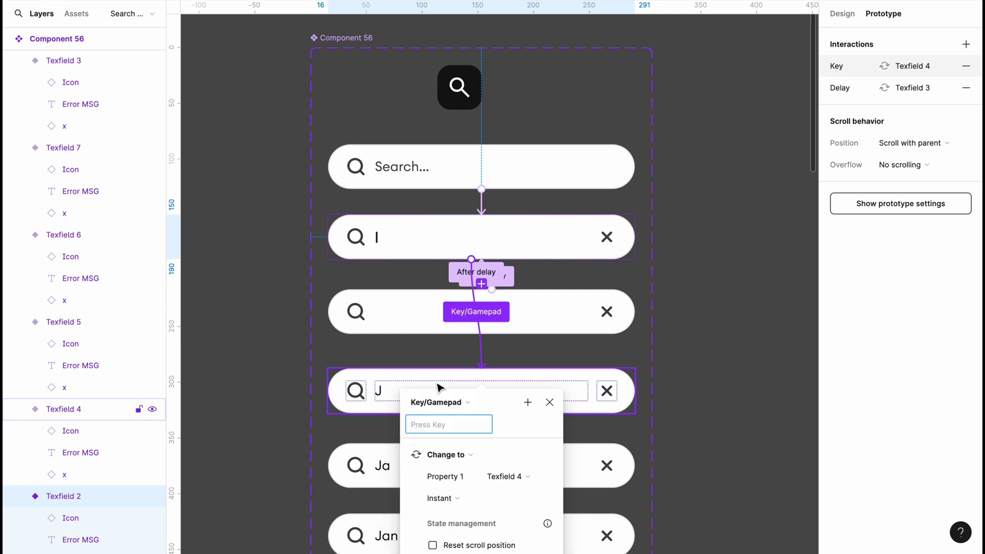
scroll(452, 409, down, 2)
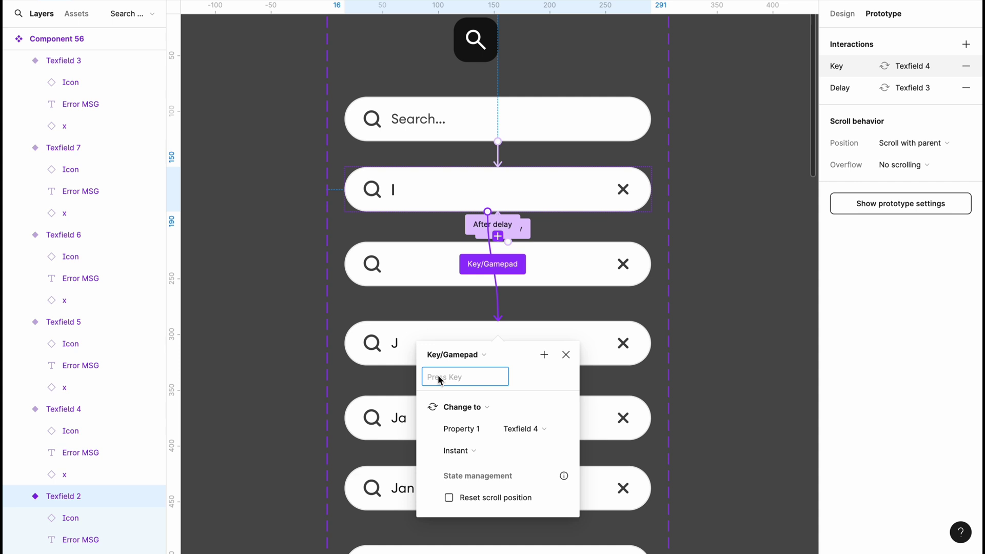
key(j)
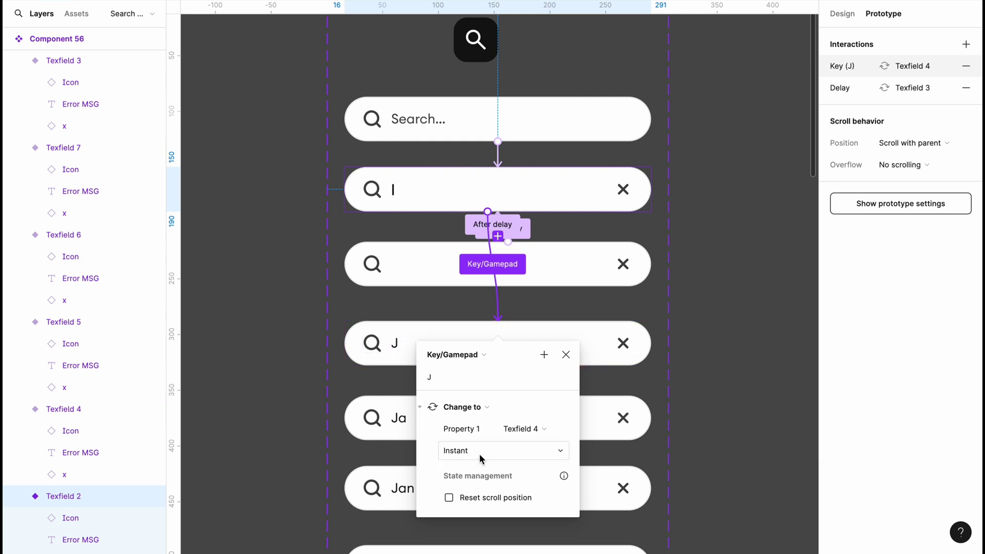
click(431, 297)
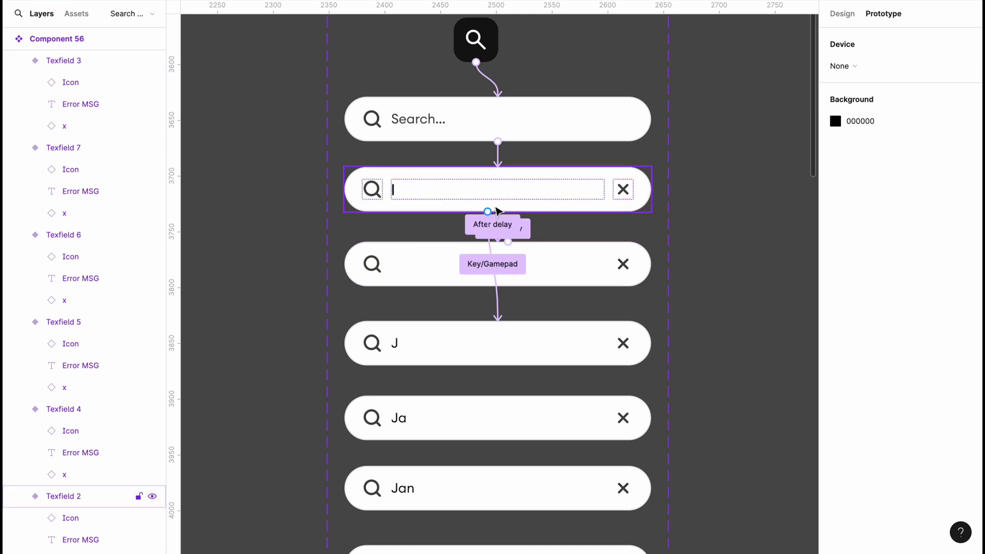
Connect Texfield 3 to Texfield 4 with a Key/Gamepad interaction triggered by the letter J
click(430, 260)
drag(498, 287, 493, 328)
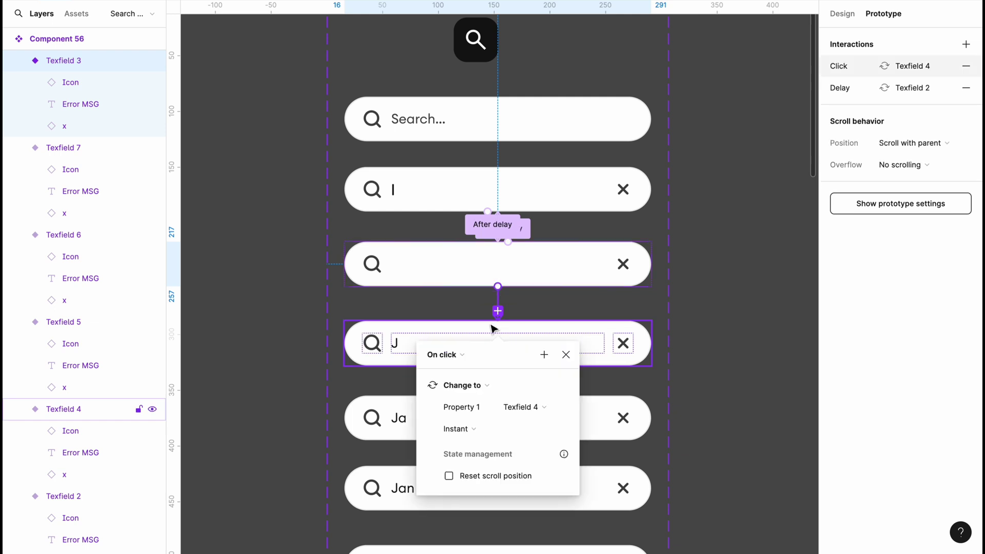
click(442, 355)
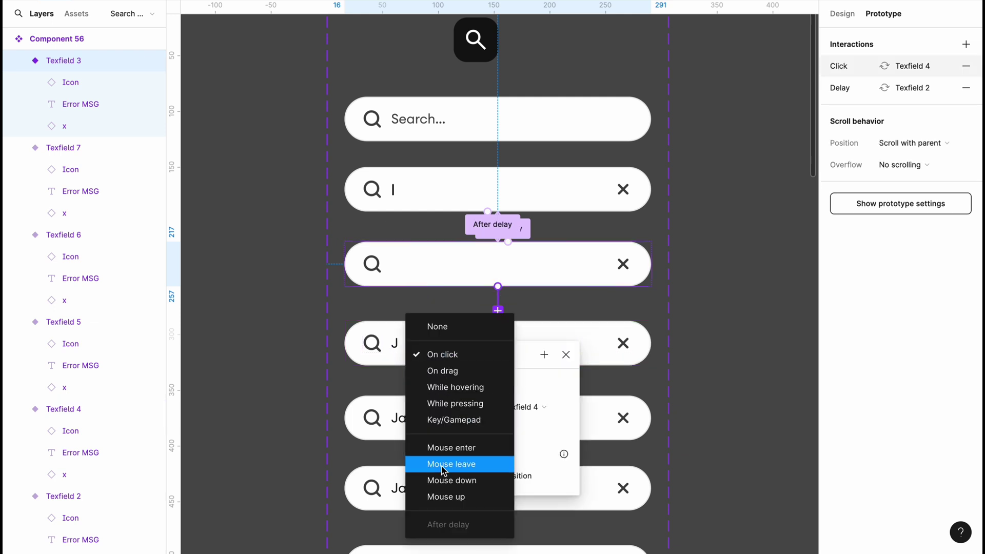
click(459, 419)
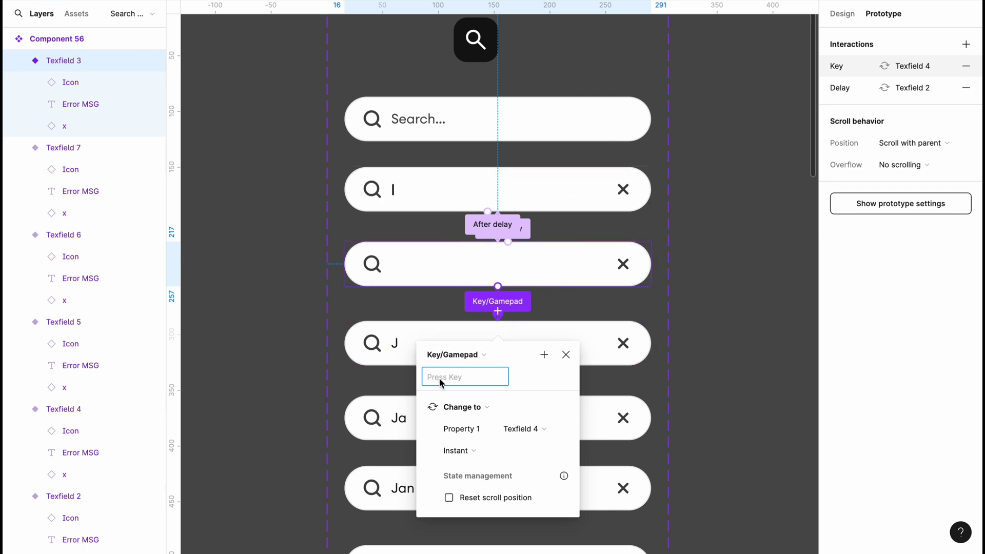
key(j)
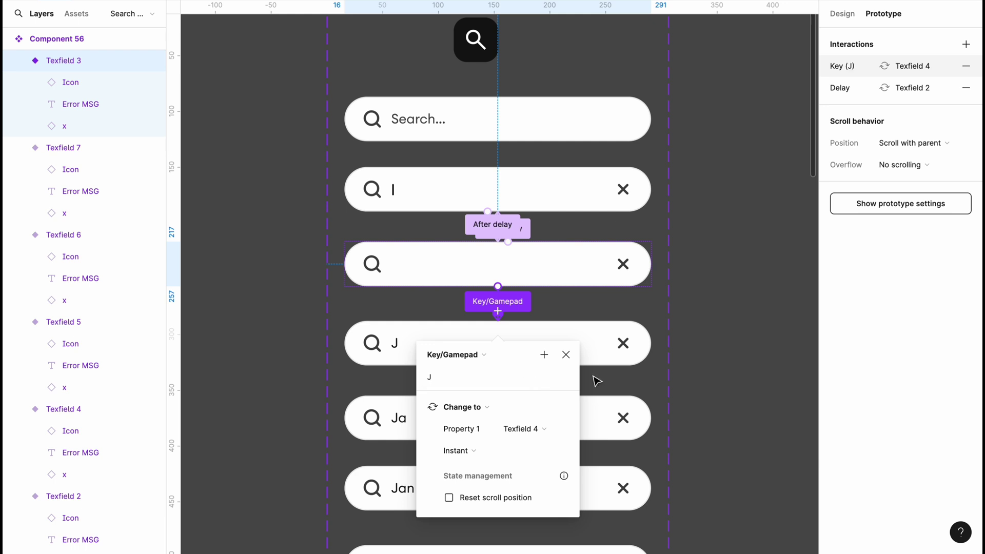
click(703, 270)
Connect Texfield 4 to Texfield 5 with a Key/Gamepad interaction triggered by the letter A
scroll(704, 271, down, 3)
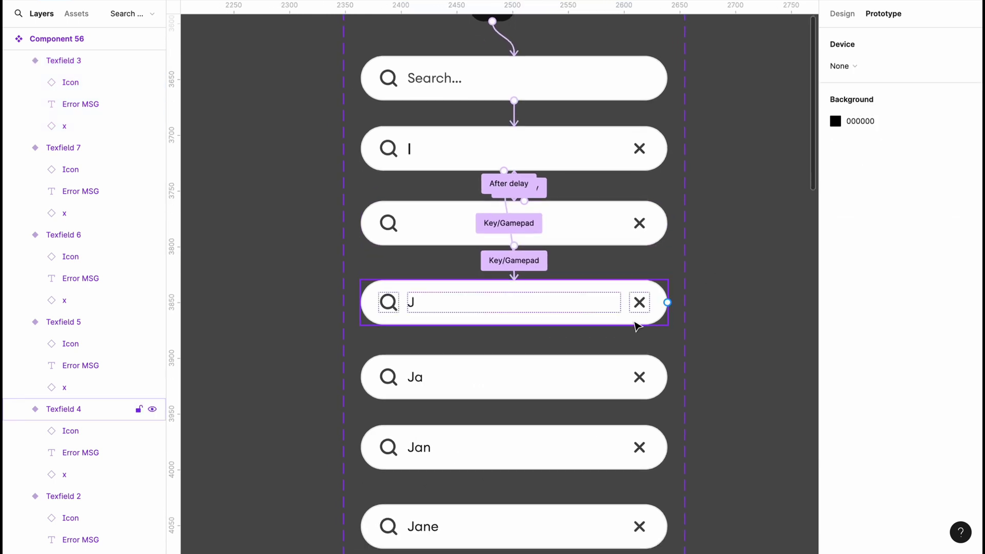
scroll(548, 318, up, 2)
scroll(547, 318, up, 2)
scroll(534, 317, down, 1)
click(423, 281)
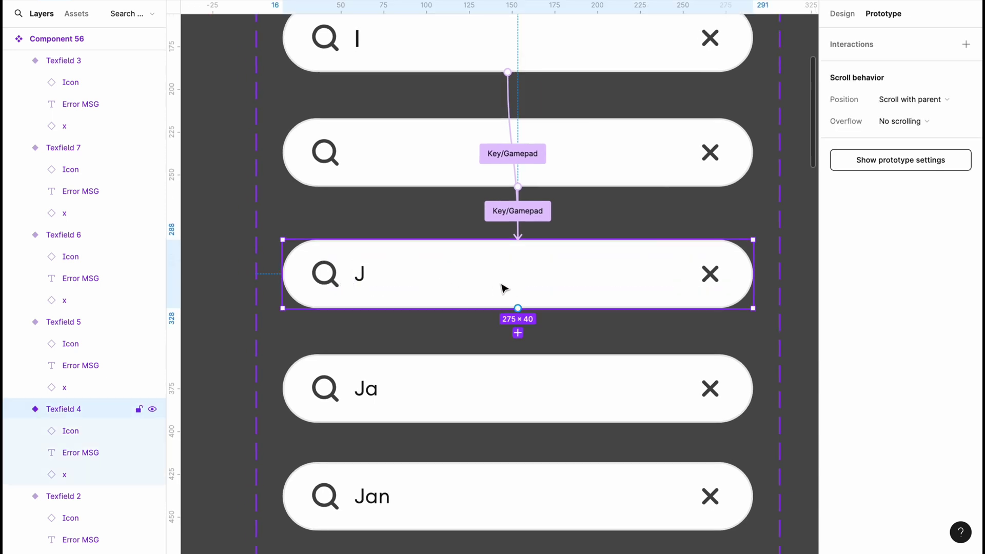
drag(518, 309, 518, 369)
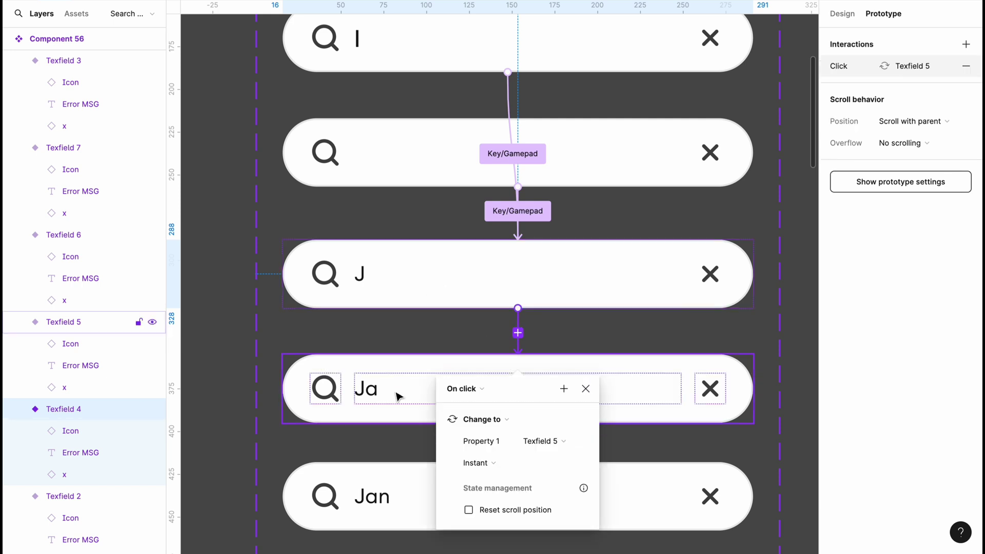
scroll(393, 401, down, 3)
click(457, 314)
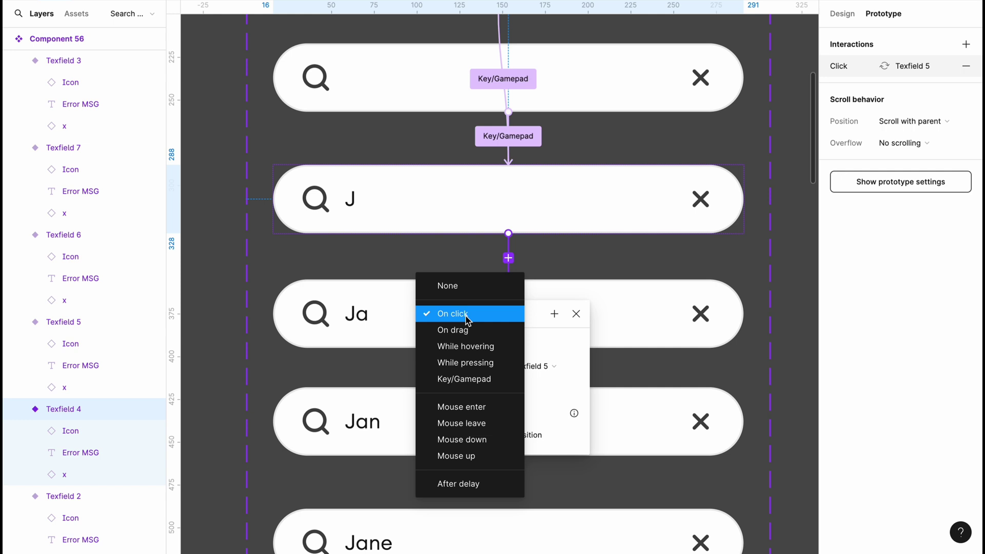
click(468, 380)
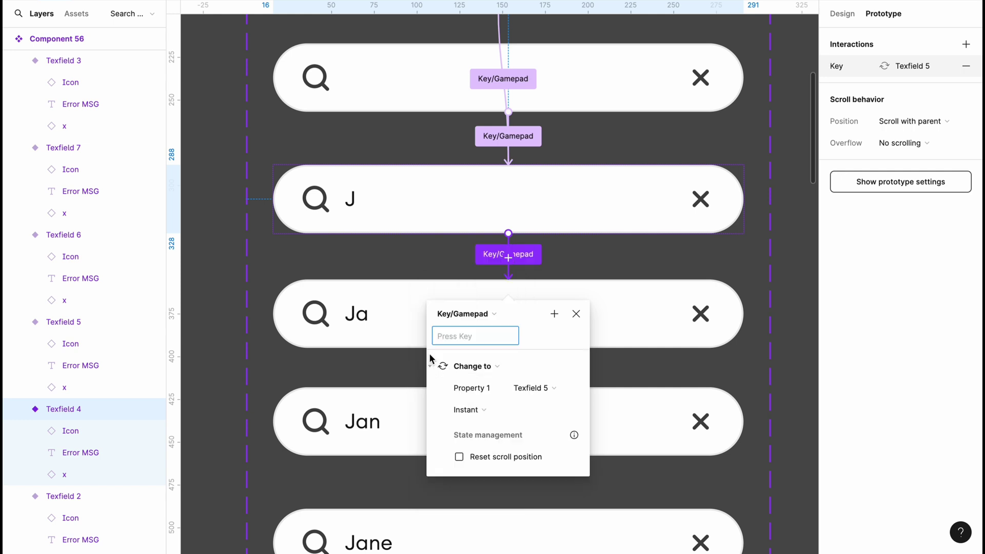
key(a)
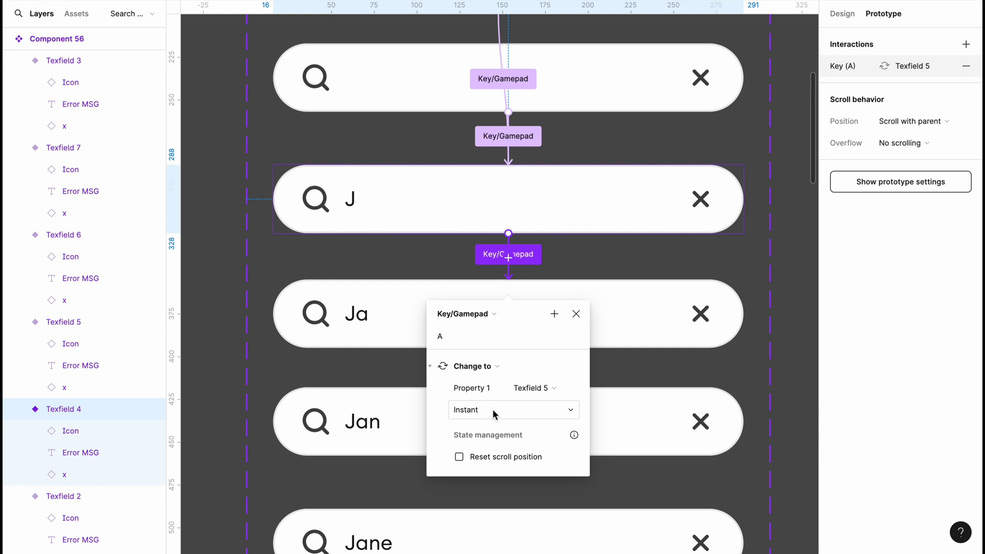
click(396, 372)
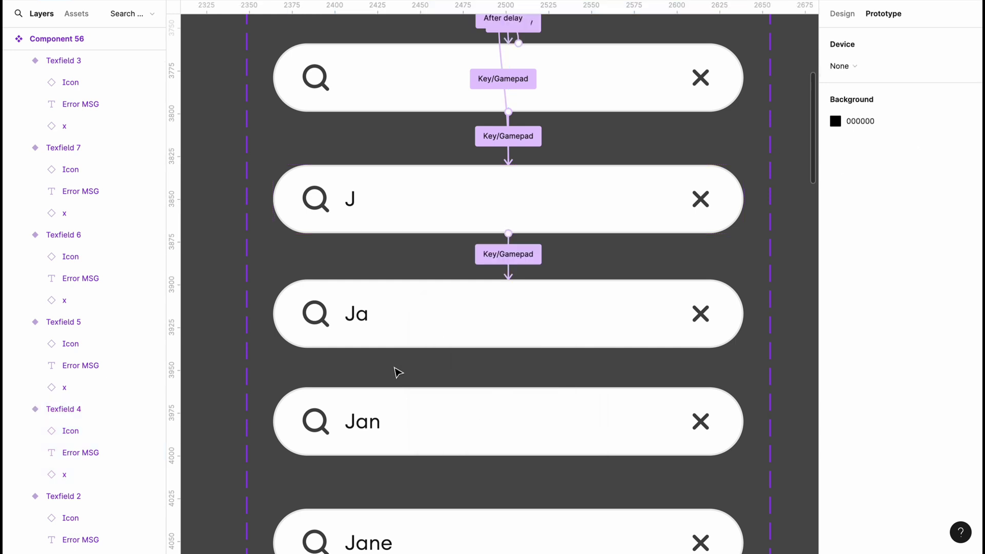
Connect Texfield 5 to Texfield 6 with a Key/Gamepad interaction triggered by the letter N
click(434, 347)
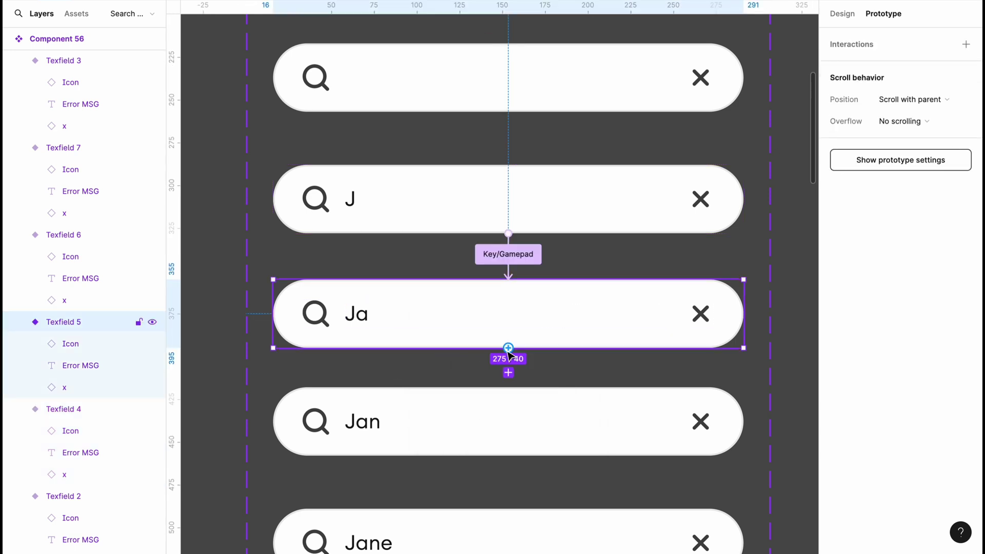
drag(508, 348, 508, 395)
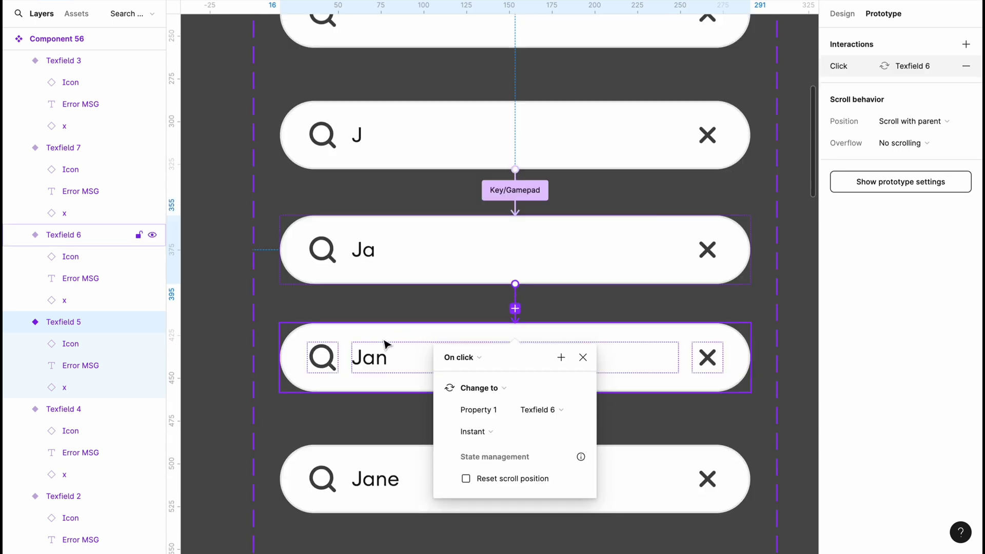
click(460, 357)
click(454, 365)
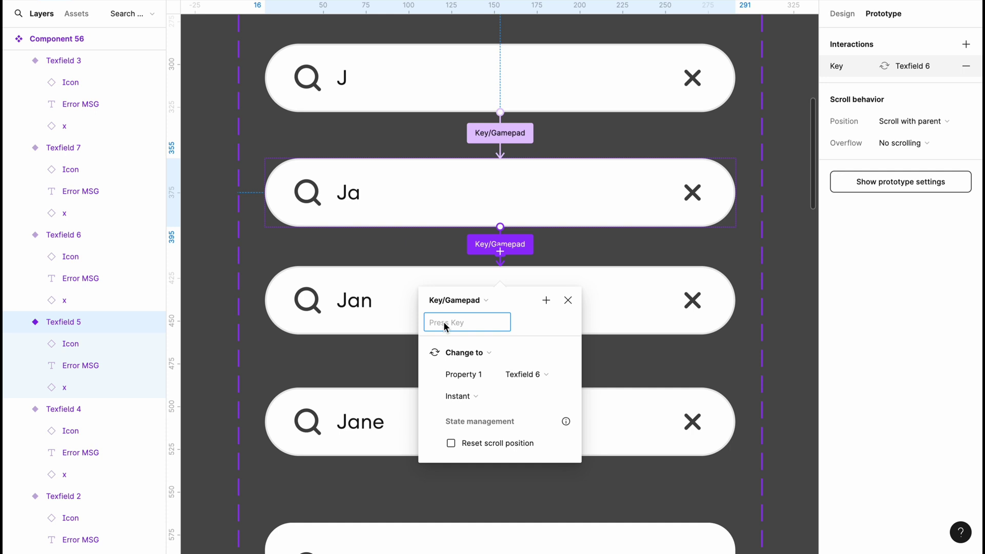
key(n)
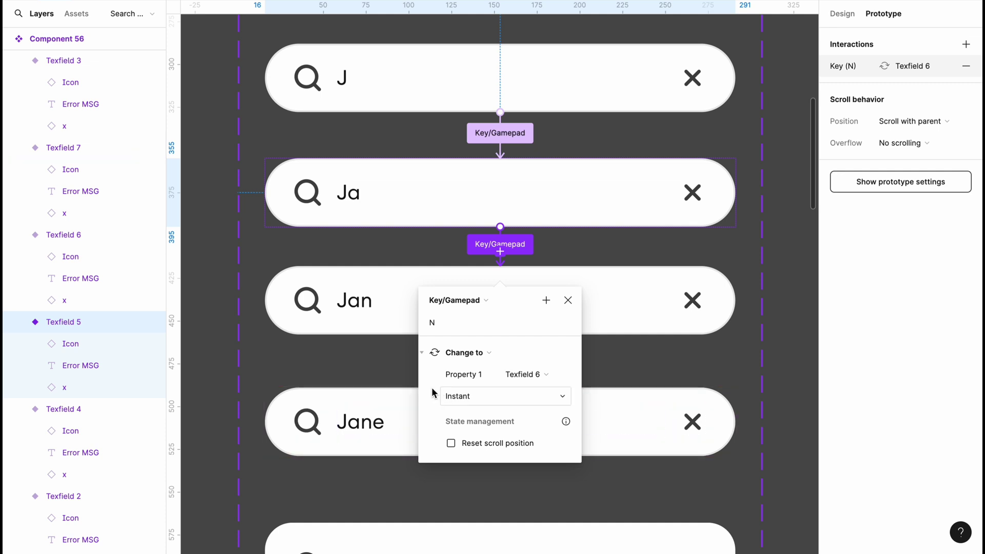
click(382, 376)
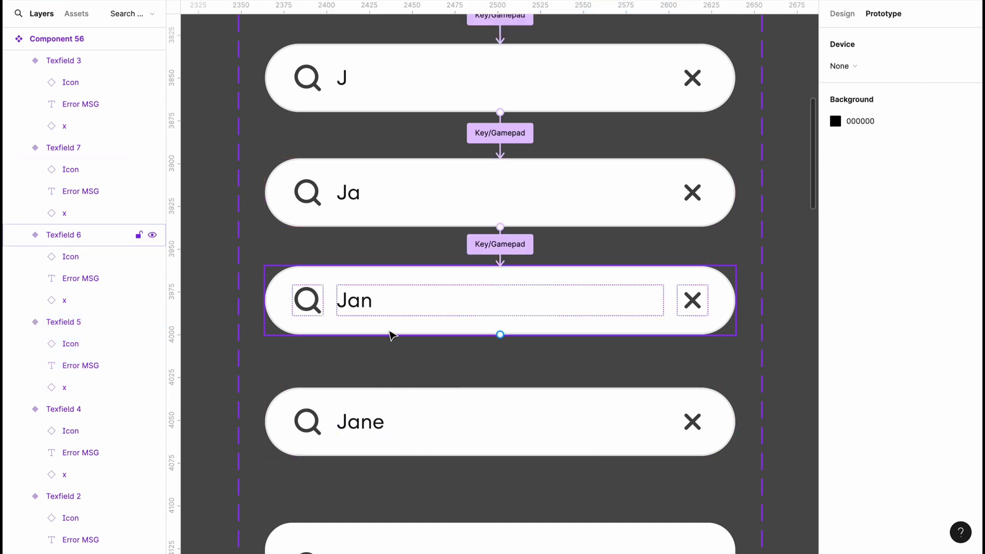
Connect Texfield 6 to Texfield 7 with a Key/Gamepad interaction triggered by the letter E
click(408, 330)
drag(500, 335, 503, 398)
scroll(407, 340, down, 3)
click(458, 342)
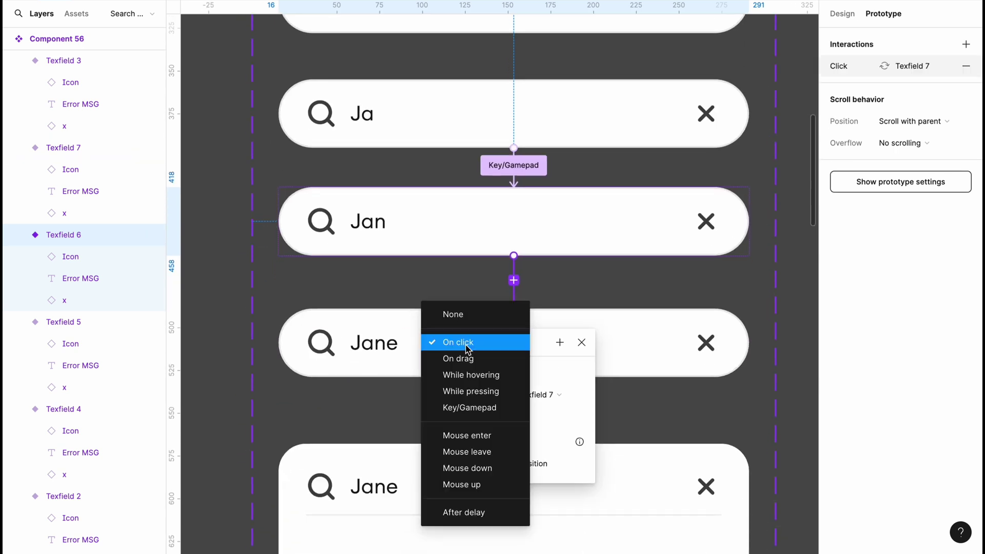
click(475, 408)
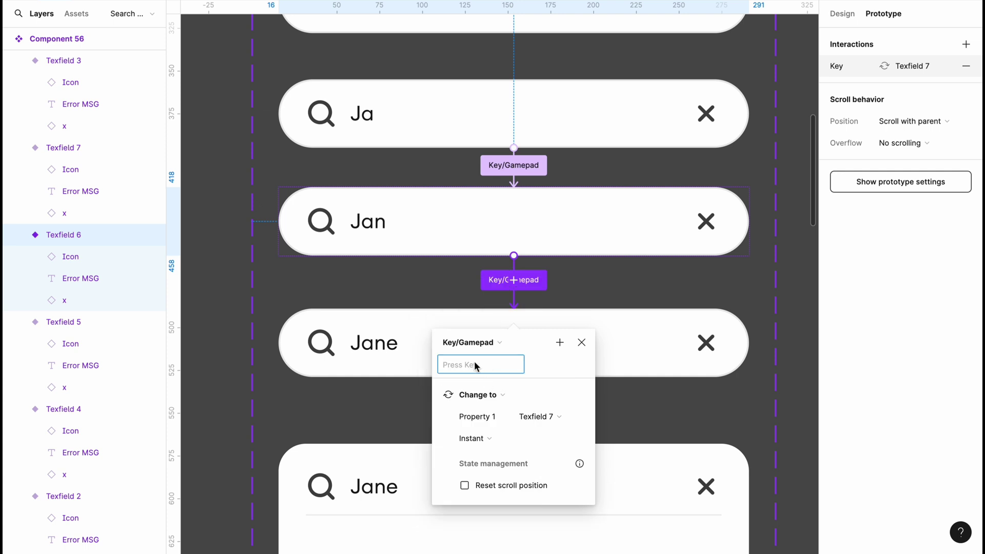
key(e)
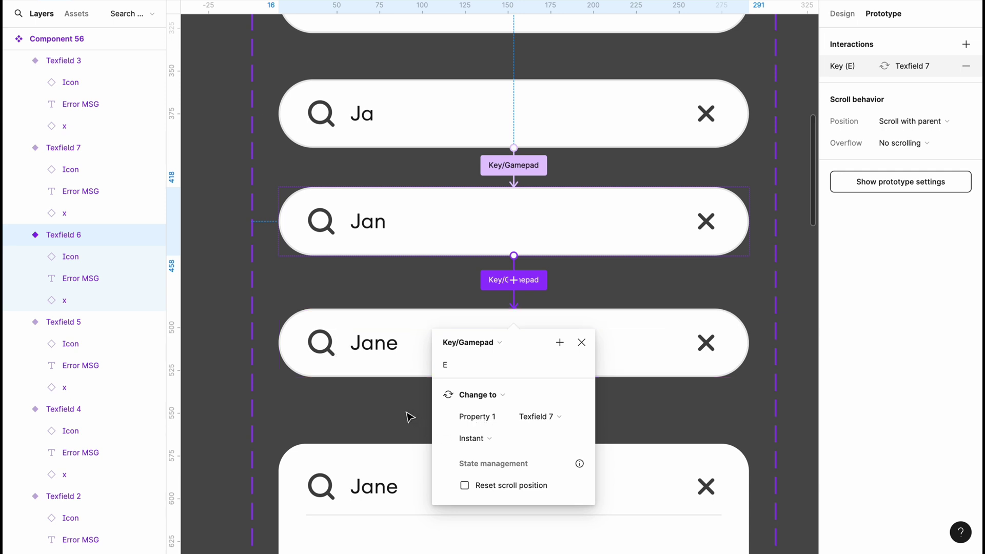
click(390, 409)
Connect Texfield 7 to the search results variant and set the interaction's trigger to After delay
scroll(390, 410, down, 5)
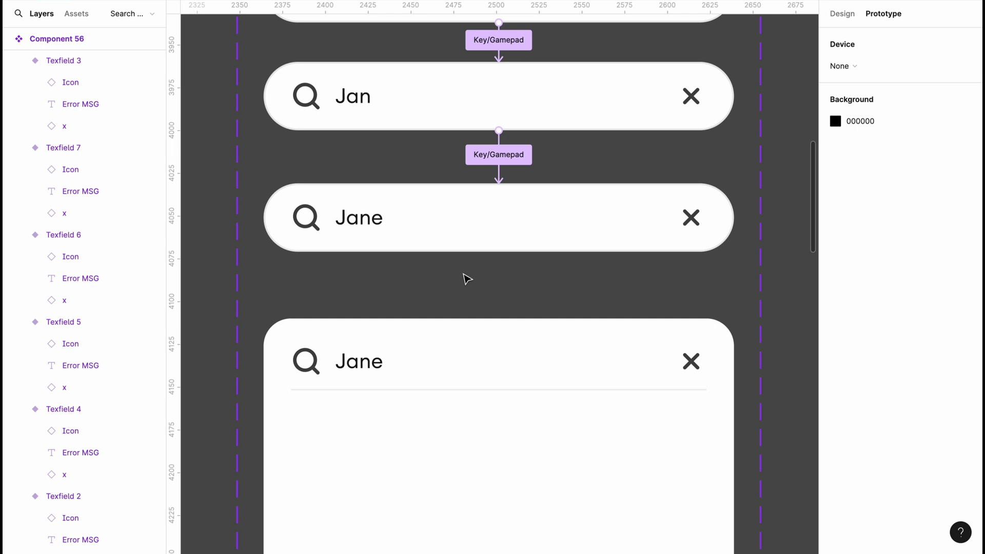
click(464, 231)
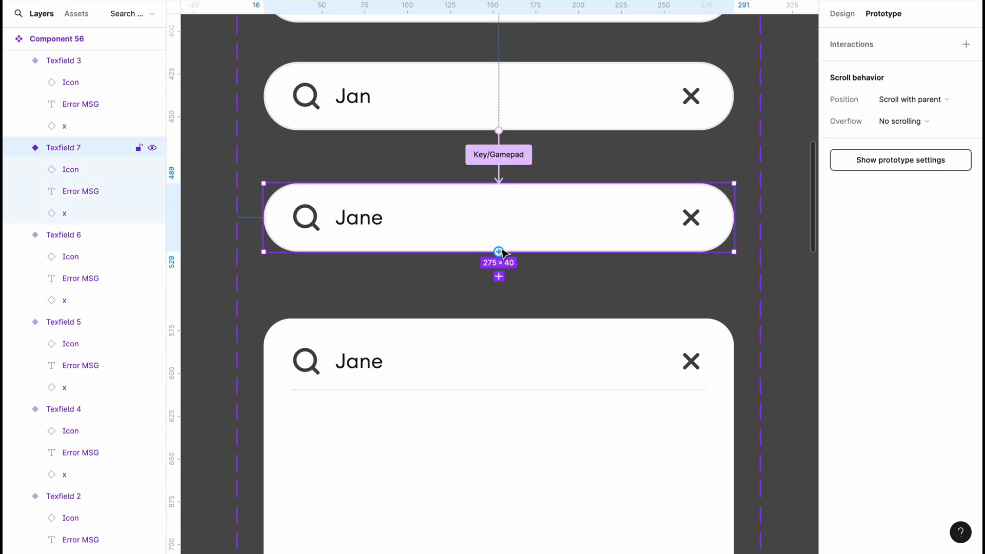
scroll(502, 253, down, 3)
drag(500, 251, 500, 309)
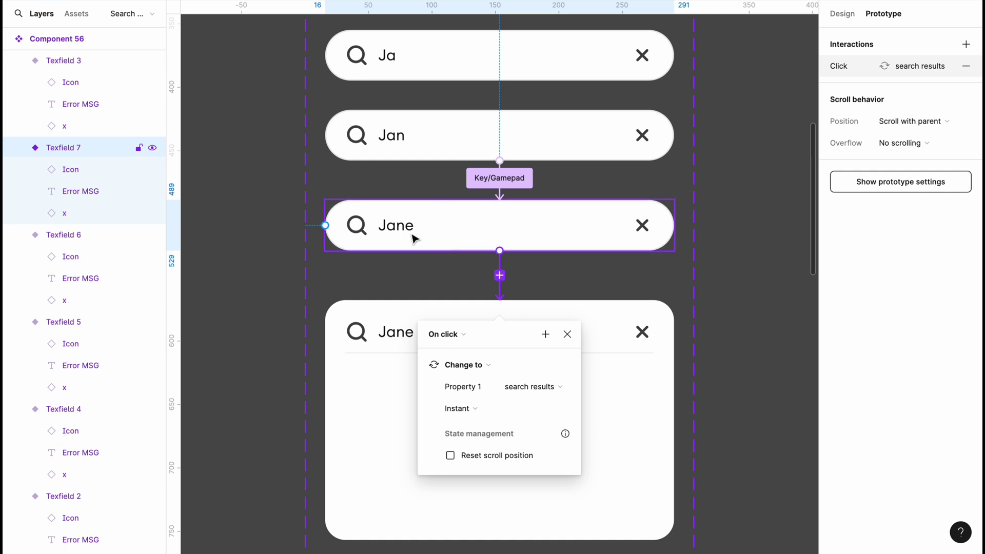
scroll(406, 235, down, 2)
click(444, 298)
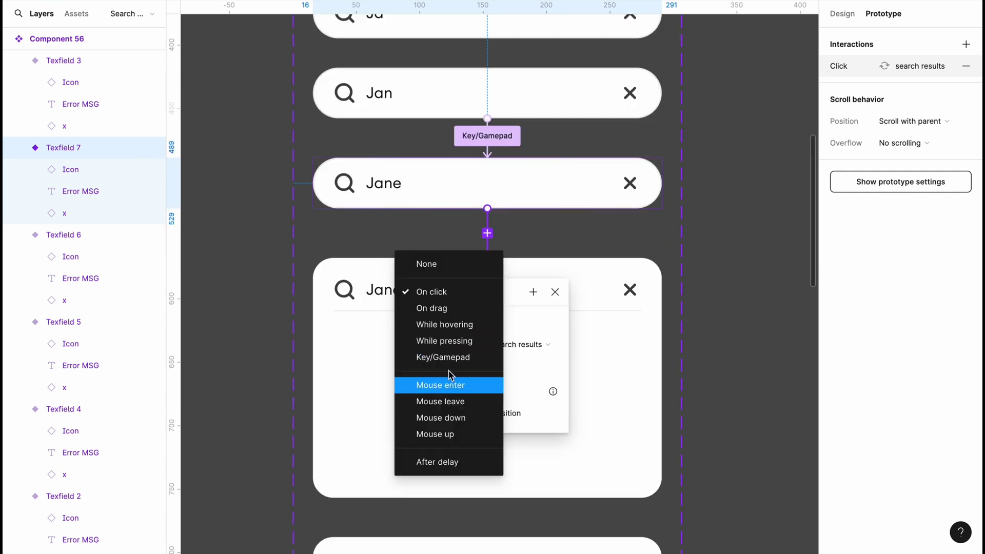
click(441, 462)
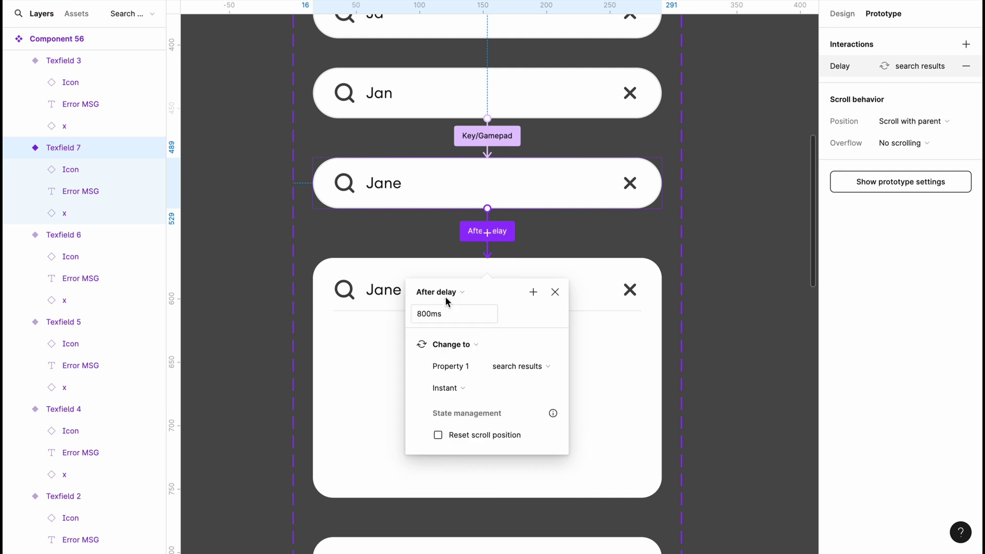
Set the Texfield 7 interaction's delay to 300 ms and its animation to Smart animate
click(426, 317)
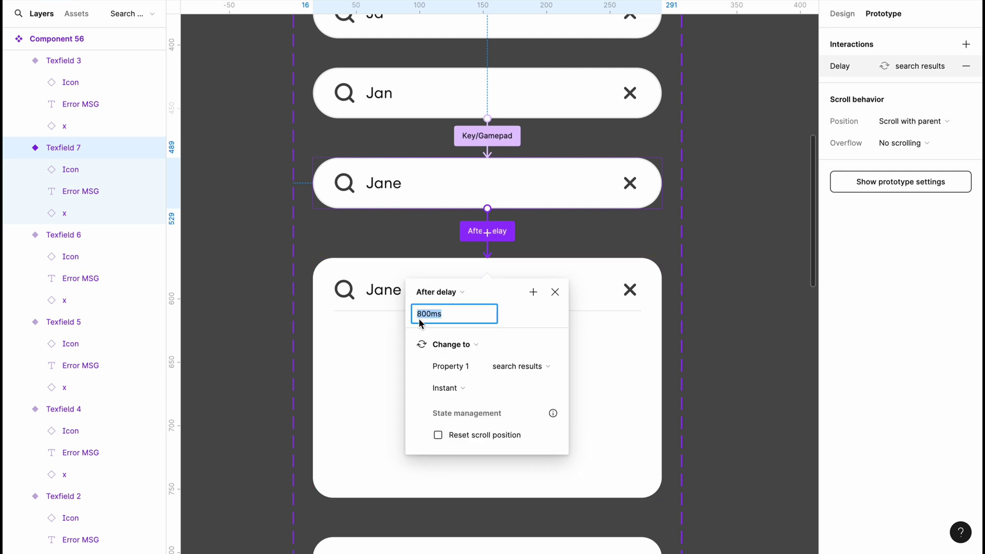
click(422, 318)
text(3)
click(473, 391)
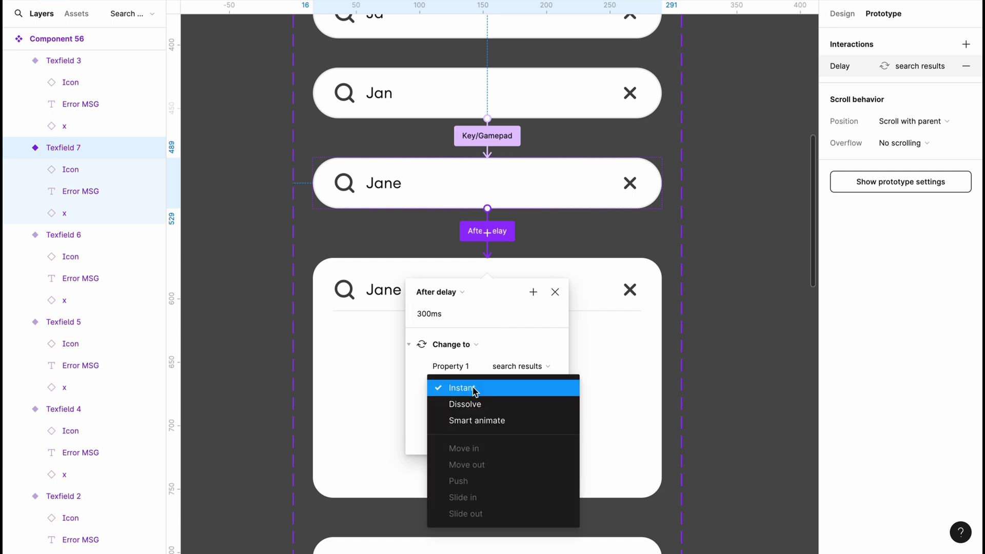
click(475, 421)
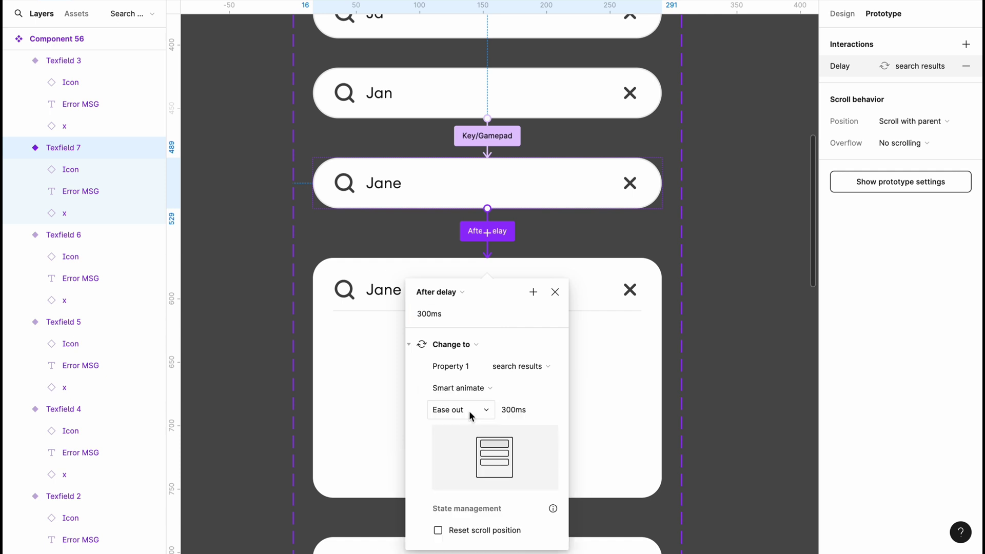
Give the Texfield 7 interaction's Smart animate transition Slow easing and a duration of 200 ms
click(469, 408)
scroll(470, 468, down, 2)
click(465, 506)
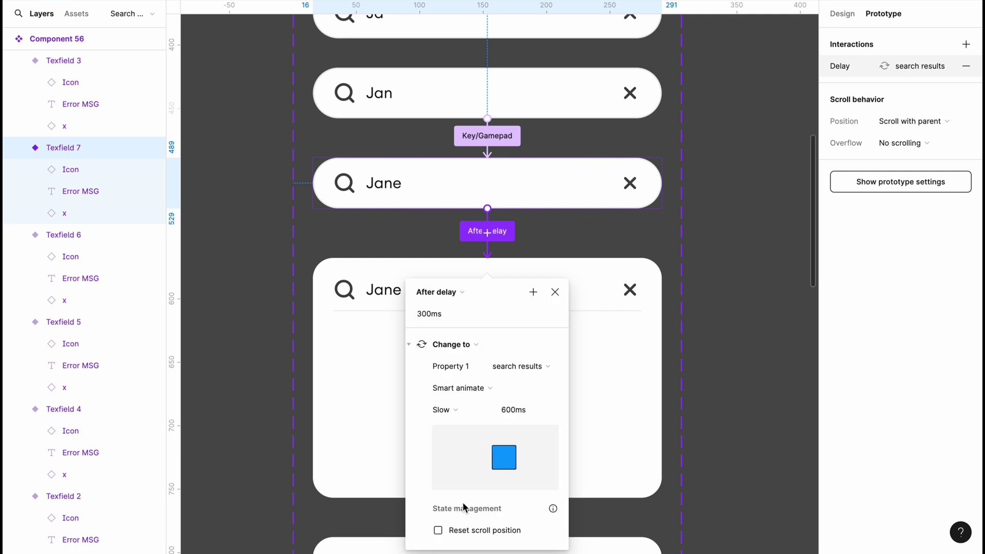
click(506, 409)
click(507, 409)
key(BackSpace)
text(2)
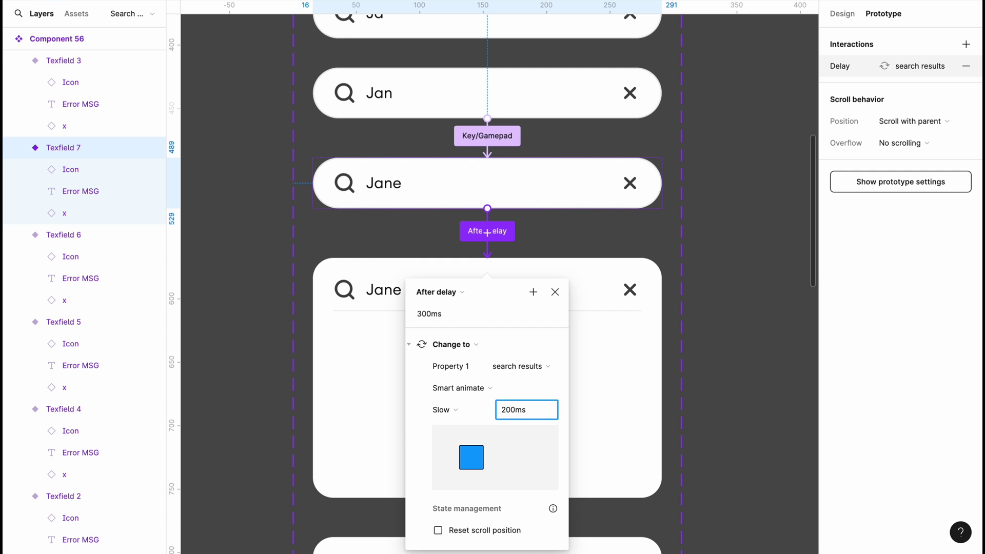
Connect the search results variant to search results2 with an After delay interaction set to 300 ms
click(636, 469)
scroll(469, 242, down, 4)
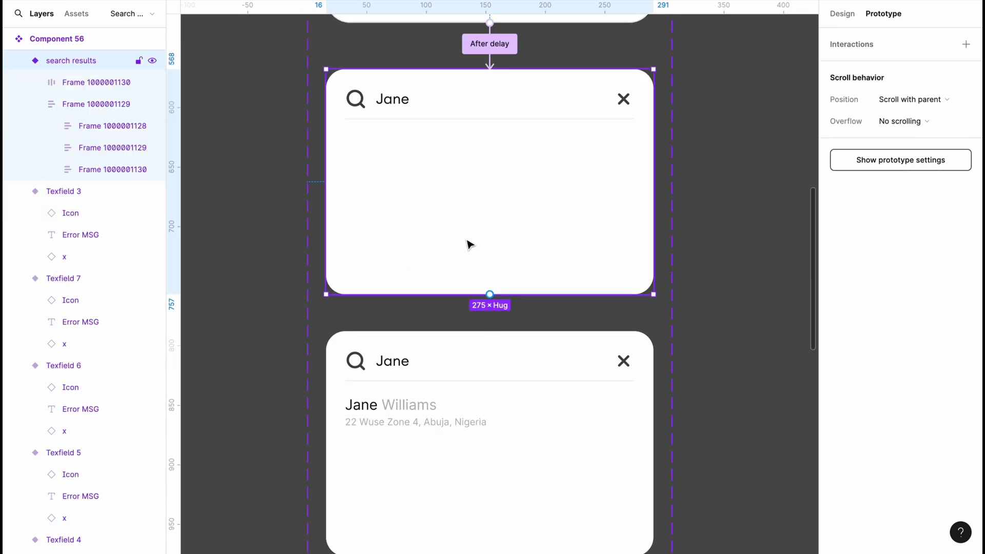
drag(490, 296, 493, 341)
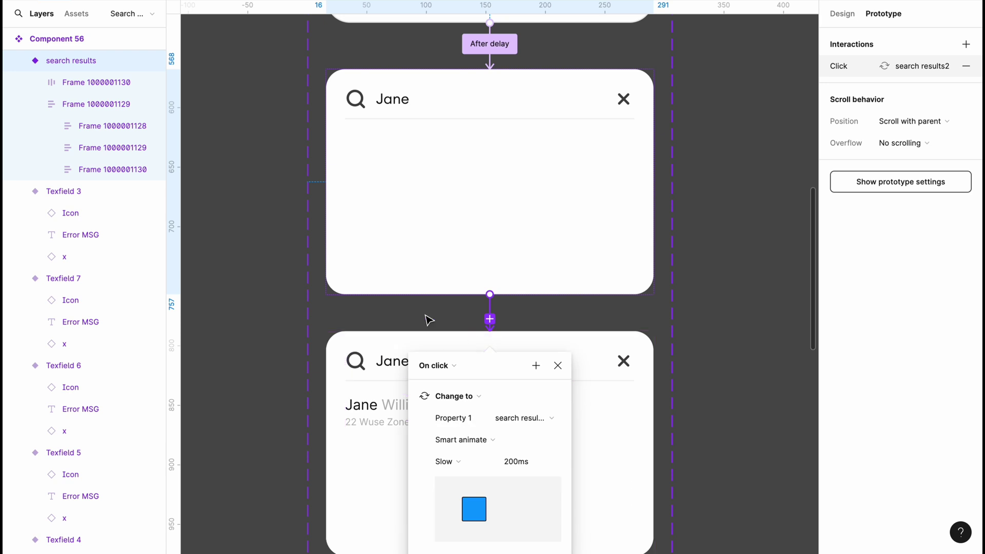
scroll(414, 309, down, 3)
click(431, 290)
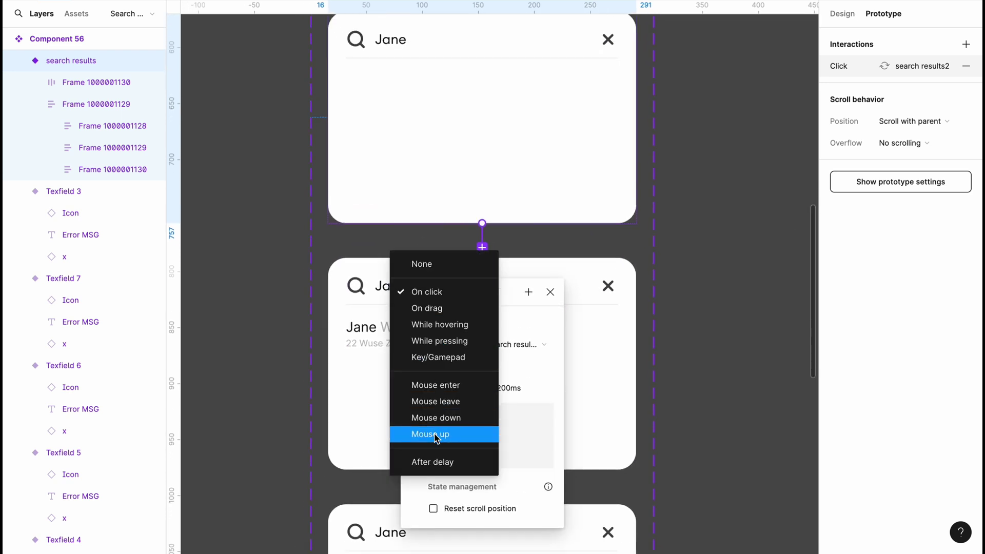
click(432, 462)
click(432, 314)
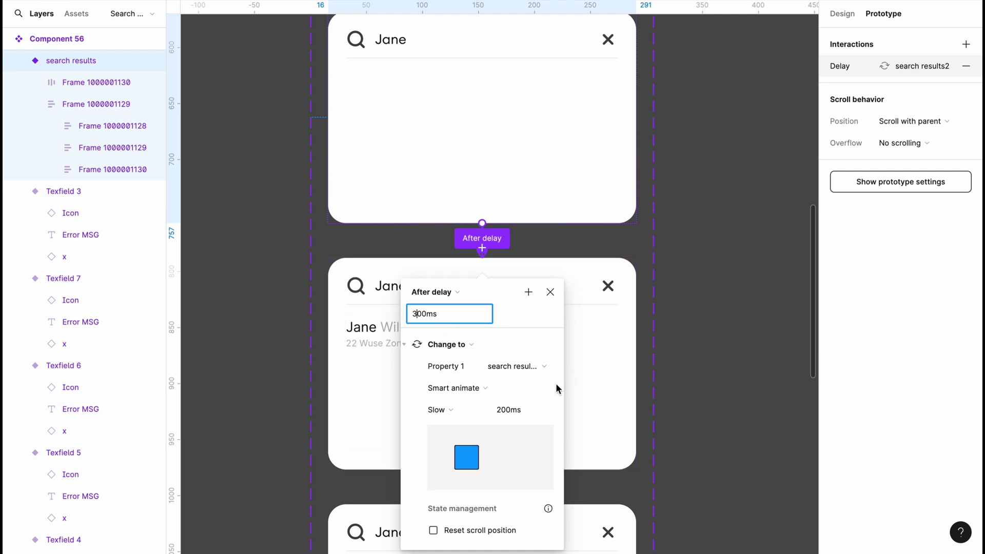
Change the search results interaction's animation to Dissolve with Ease out easing and a 500 ms duration
click(477, 389)
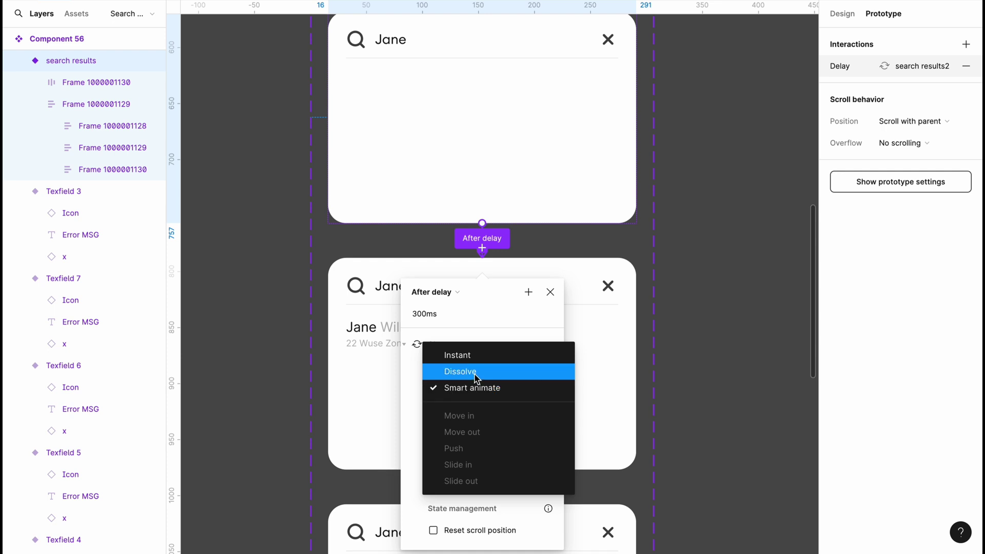
click(477, 379)
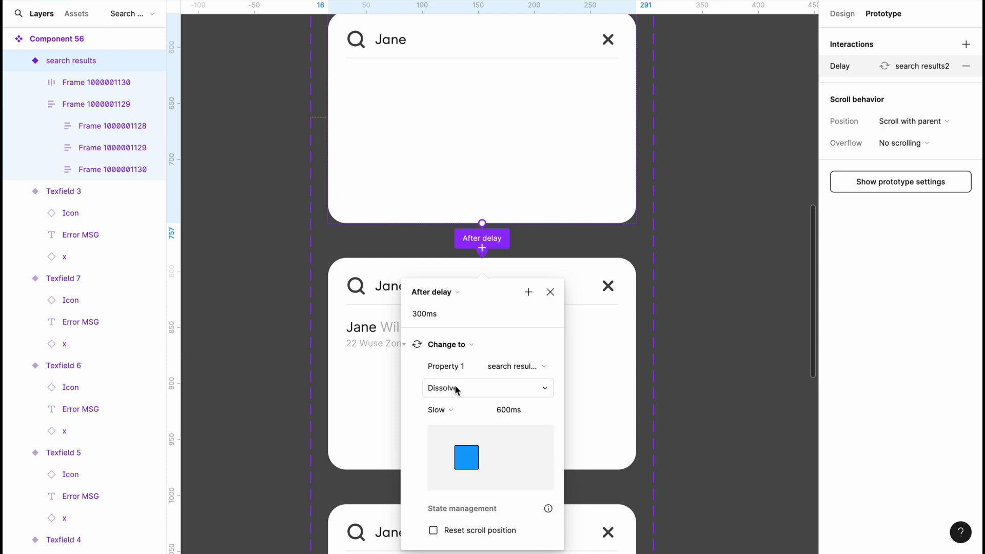
click(471, 408)
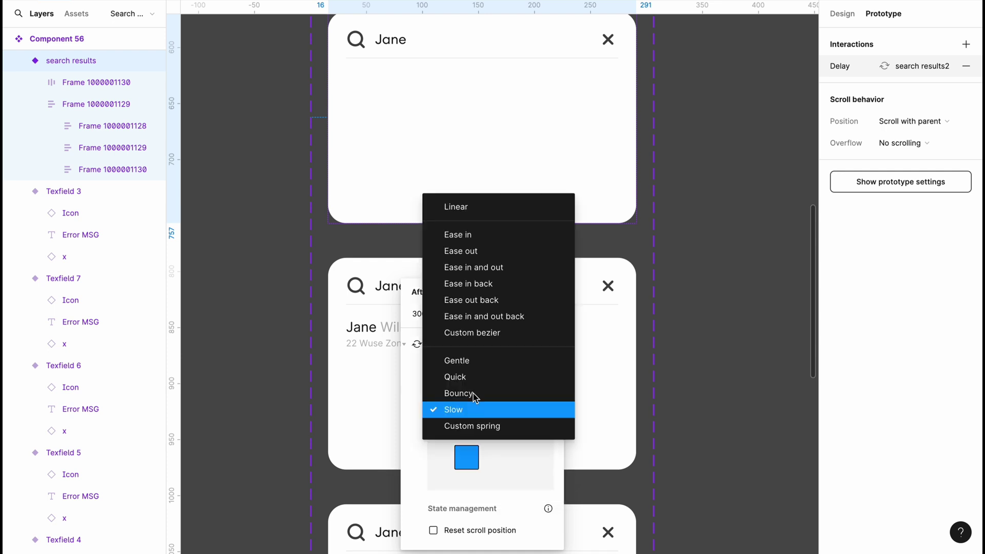
click(484, 252)
click(501, 409)
key(BackSpace)
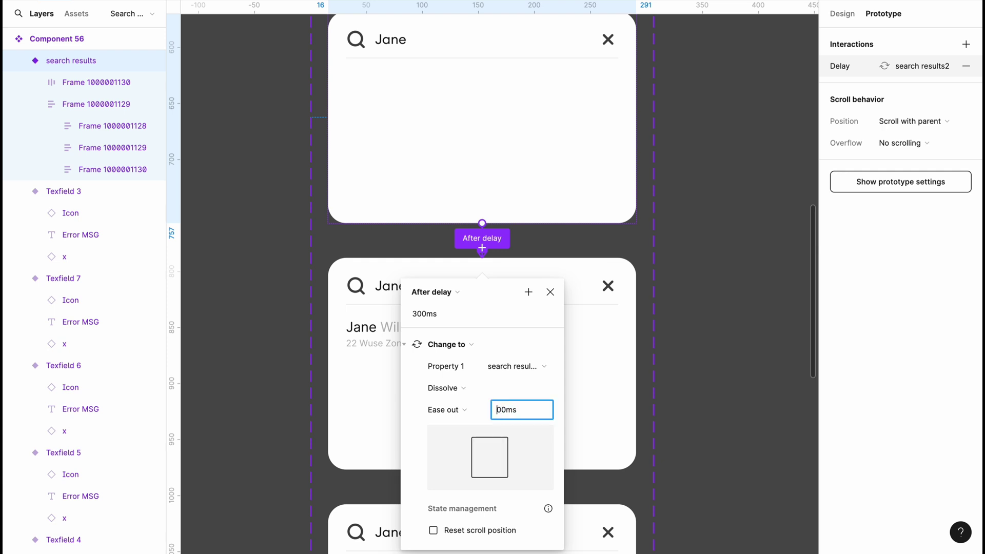
text(5)
Connect search results2 to search results3 with an After delay interaction set to 300 ms
scroll(549, 392, down, 3)
click(470, 343)
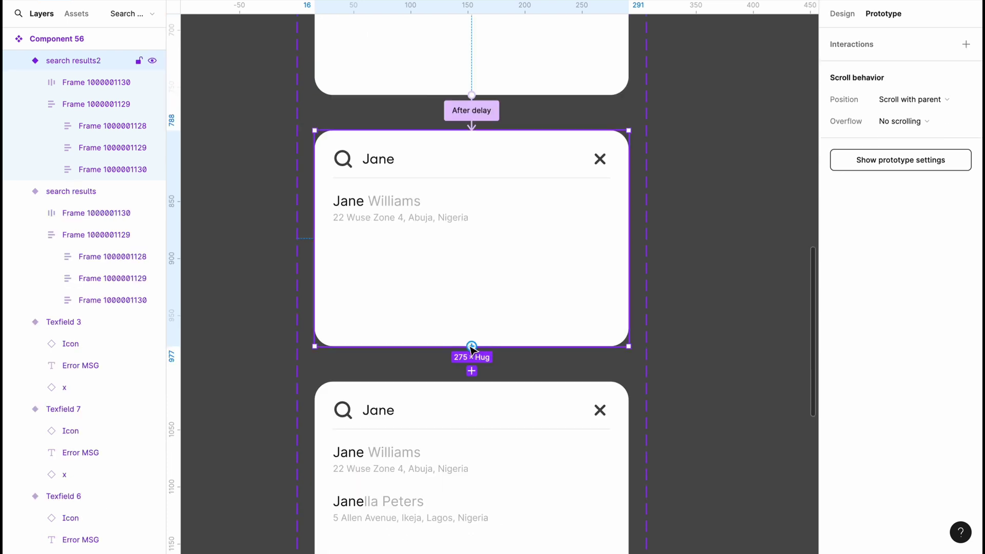
drag(472, 345, 470, 396)
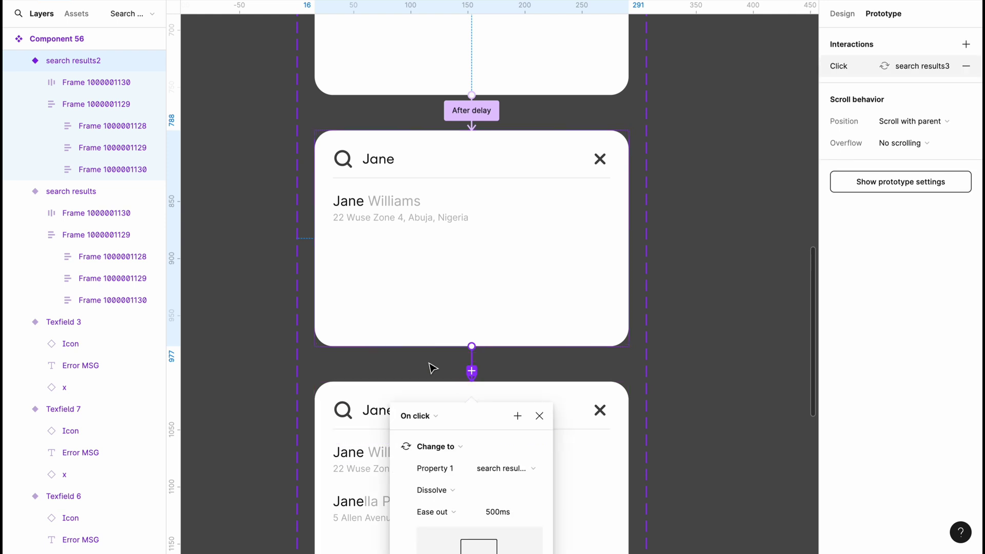
scroll(402, 354, down, 3)
click(440, 303)
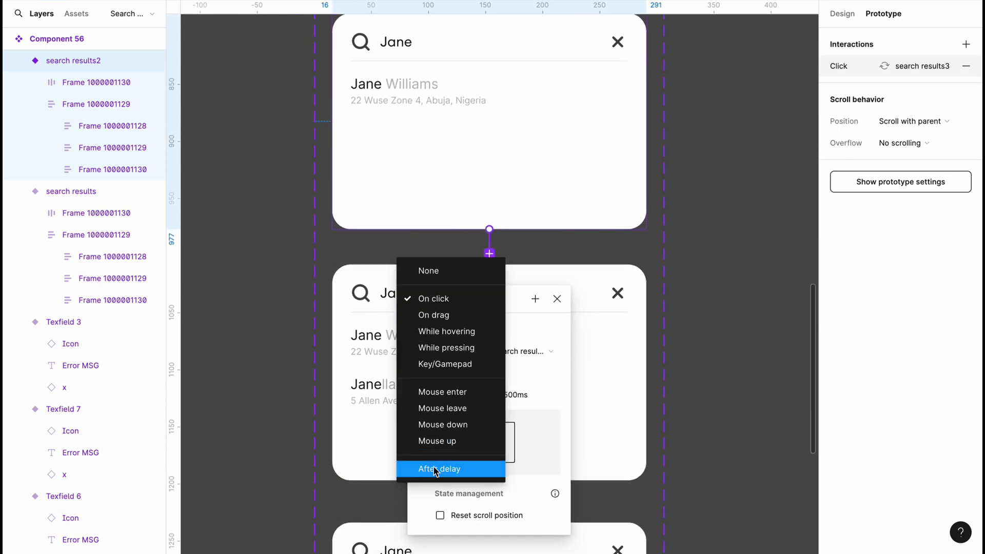
click(435, 469)
click(425, 321)
click(425, 321)
key(BackSpace)
text(300ms)
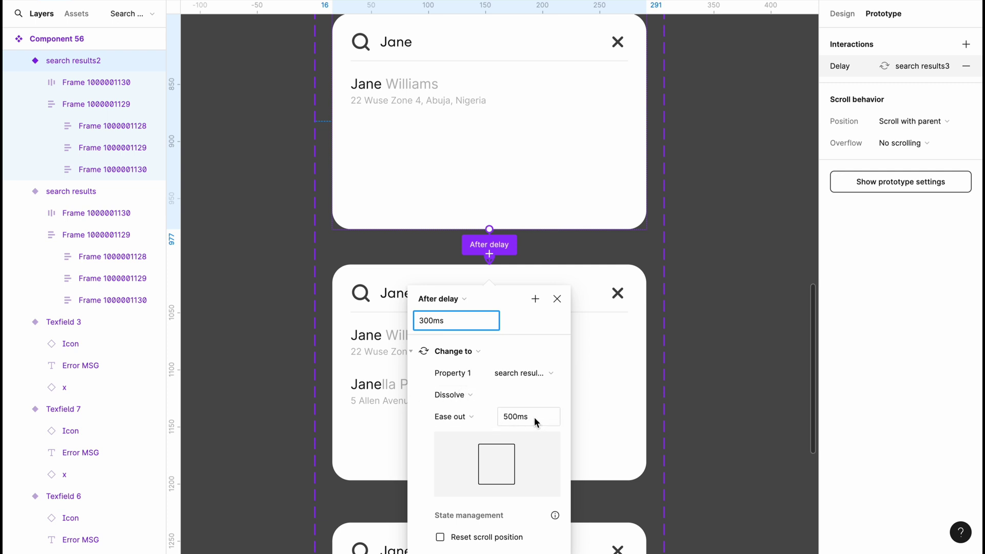
click(682, 459)
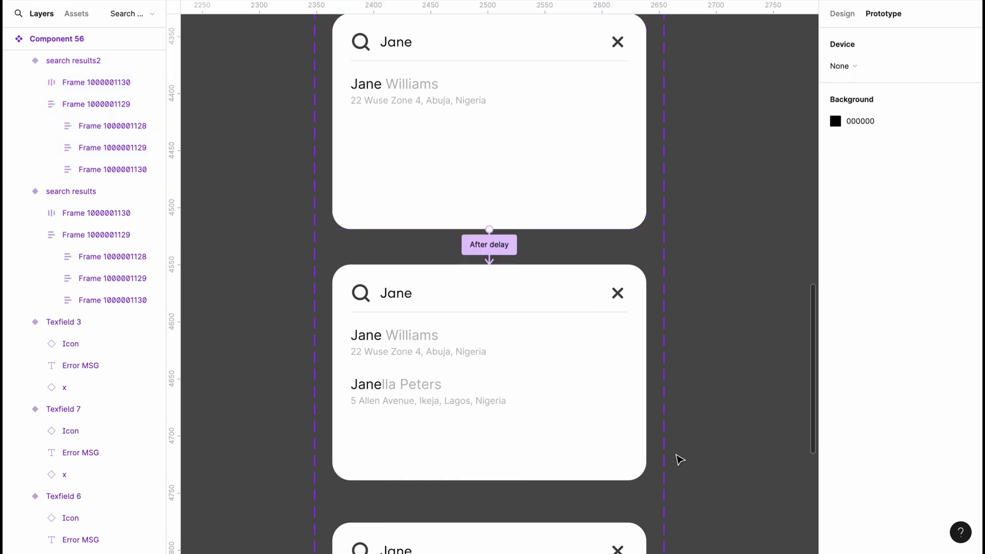
Connect search results3 to search results4 with an After delay interaction set to 300 ms, keeping Dissolve, Ease out and 500 ms
scroll(610, 470, down, 3)
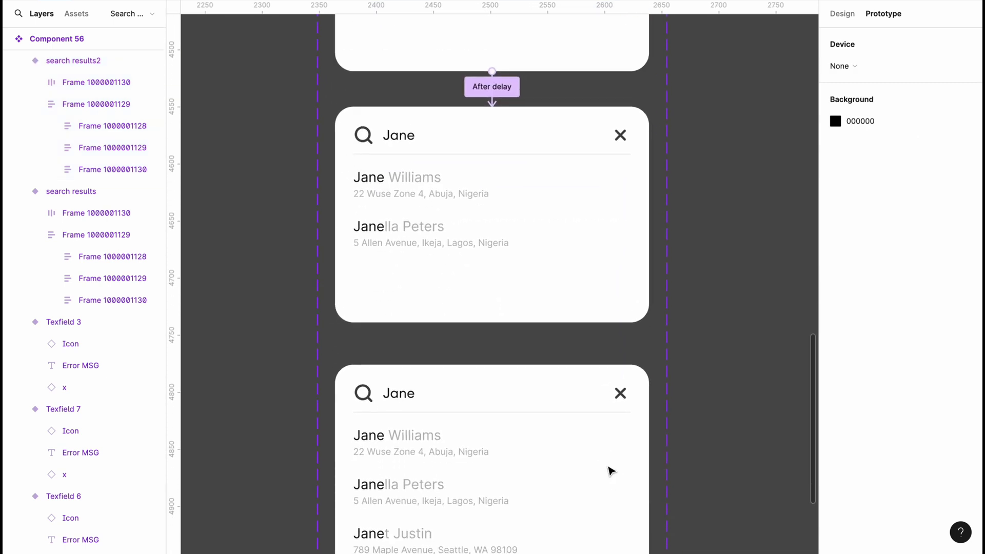
click(549, 262)
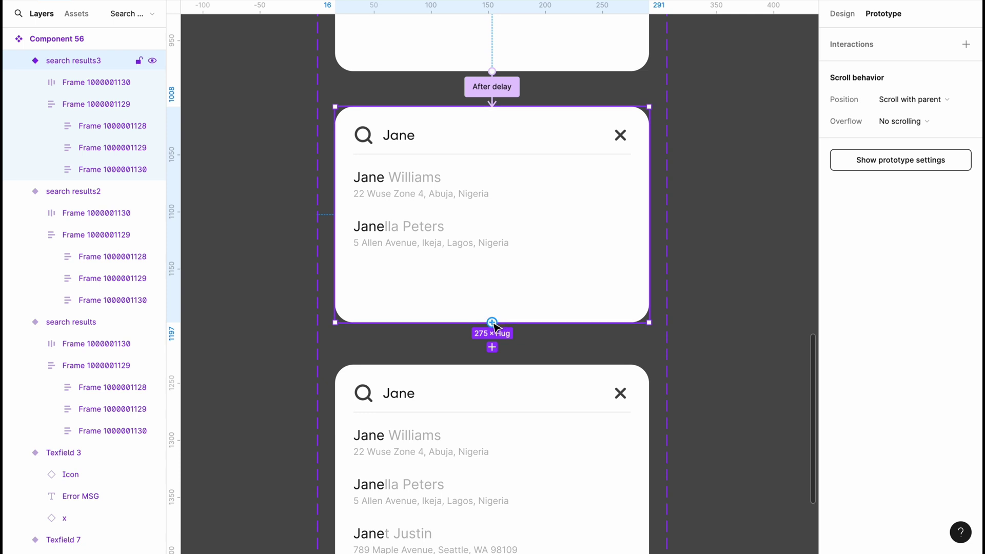
drag(492, 322, 492, 374)
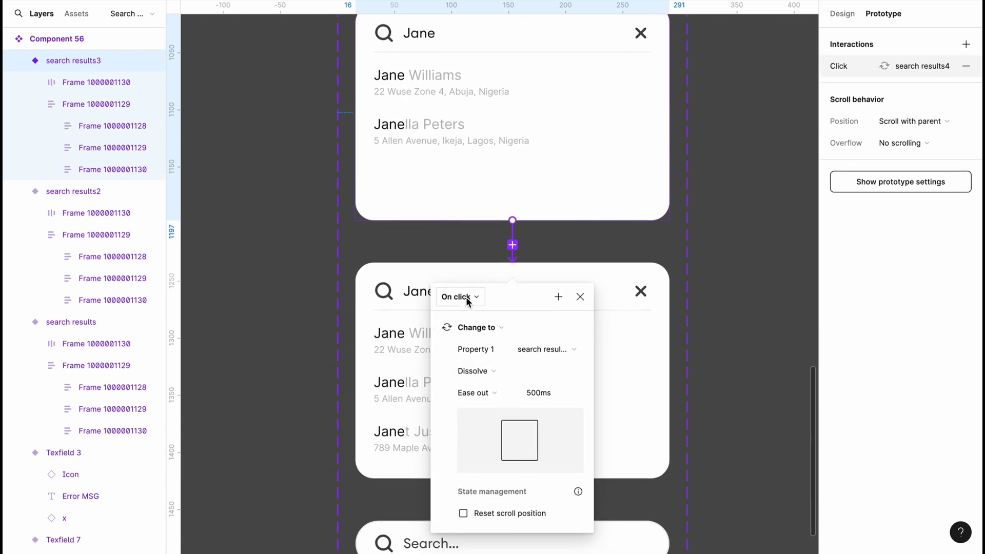
click(467, 302)
click(465, 466)
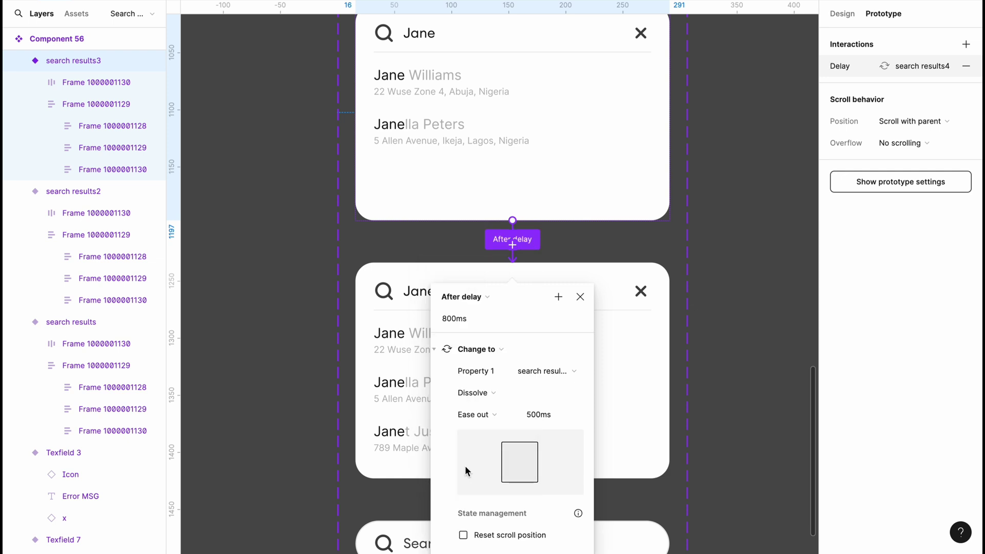
click(448, 321)
click(448, 321)
key(BackSpace)
text(3)
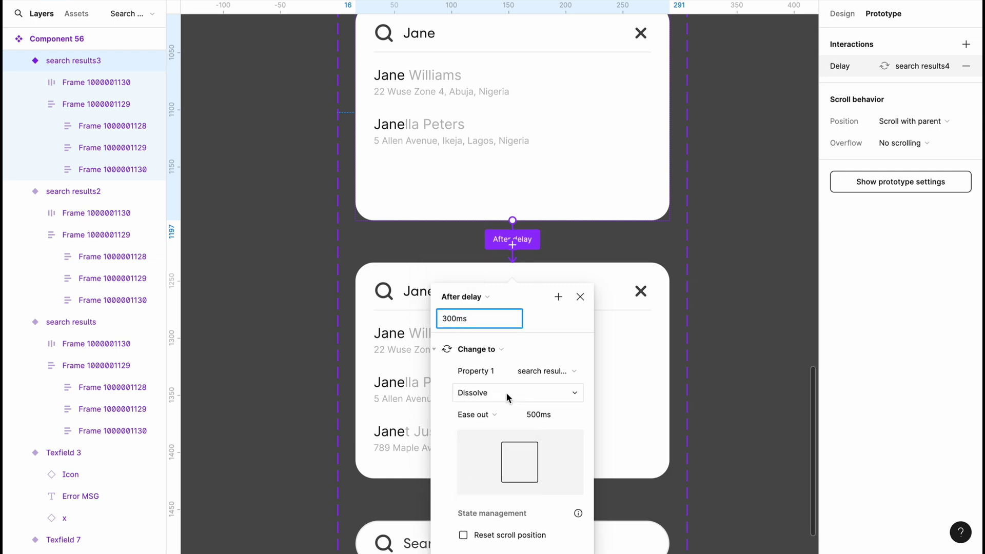
click(490, 415)
click(491, 415)
click(554, 420)
click(556, 420)
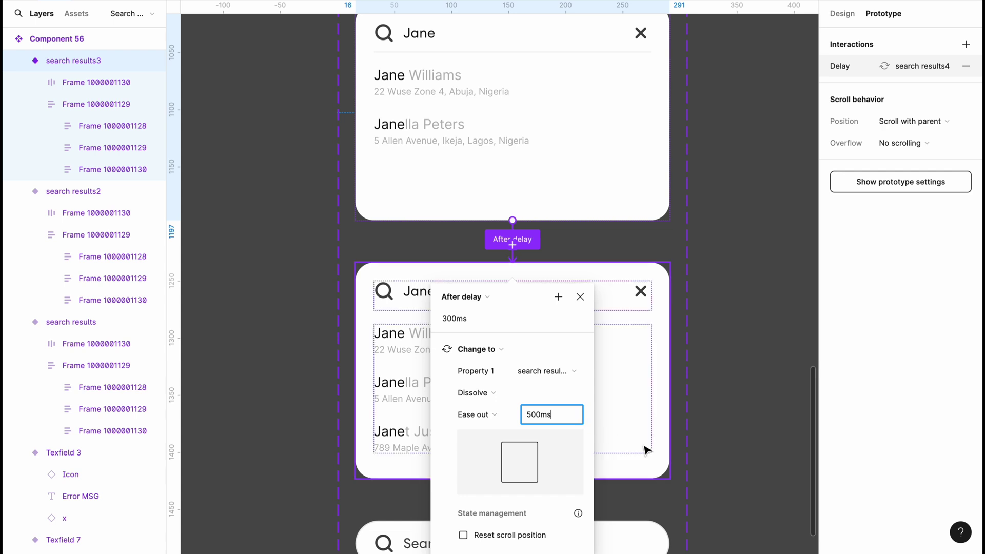
Connect the x icon inside search results4 to the Texfield variant with an On click interaction
scroll(678, 496, down, 3)
ctrl+click(645, 221)
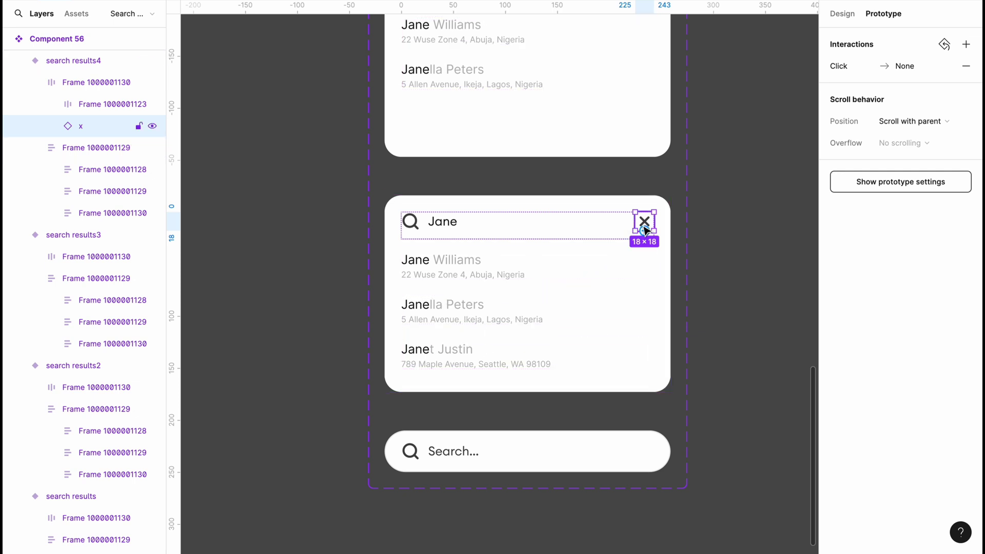
click(732, 370)
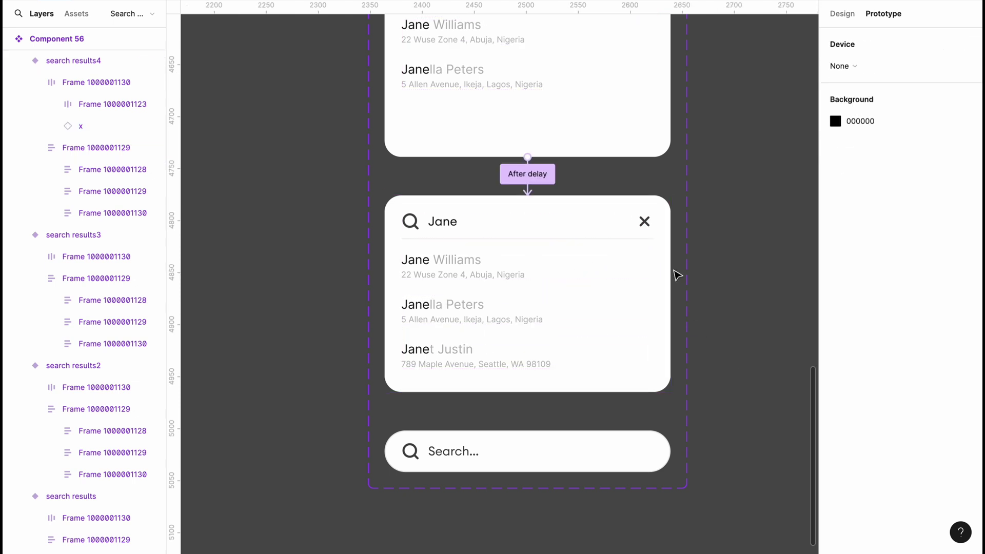
double_click(647, 226)
click(645, 224)
drag(645, 231, 595, 442)
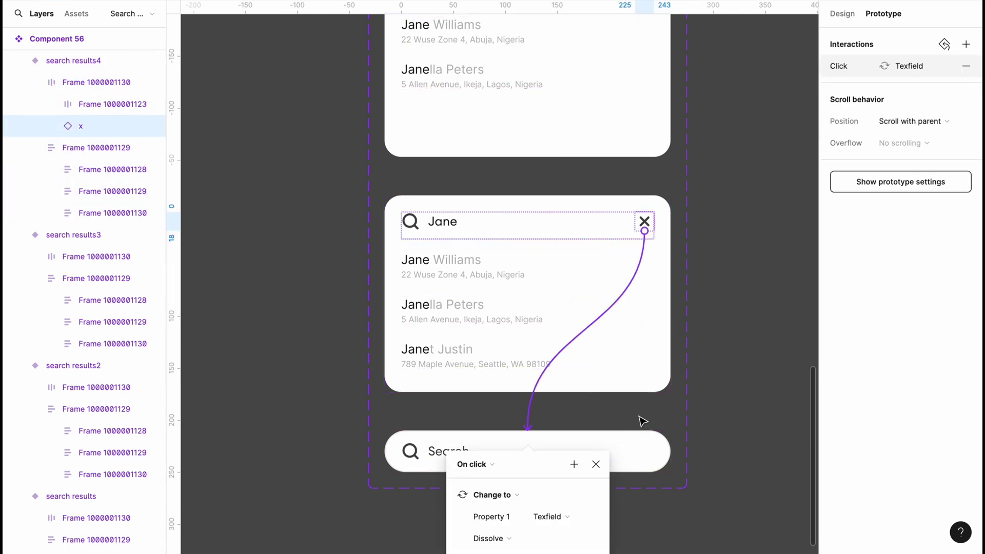
scroll(640, 417, down, 3)
scroll(642, 419, down, 1)
click(481, 295)
click(481, 295)
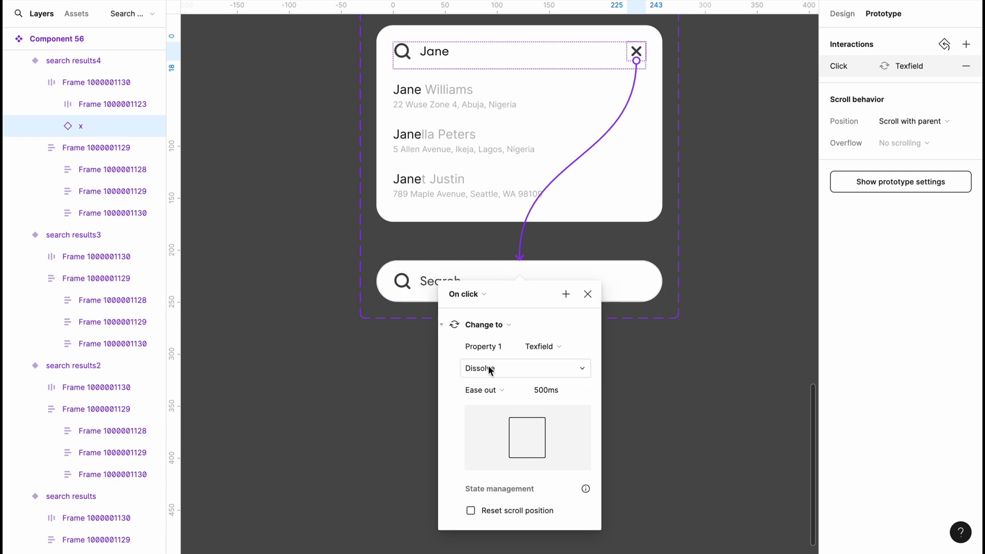
Set the x icon interaction's animation to Smart animate with Linear easing and a duration of 300 ms
click(490, 368)
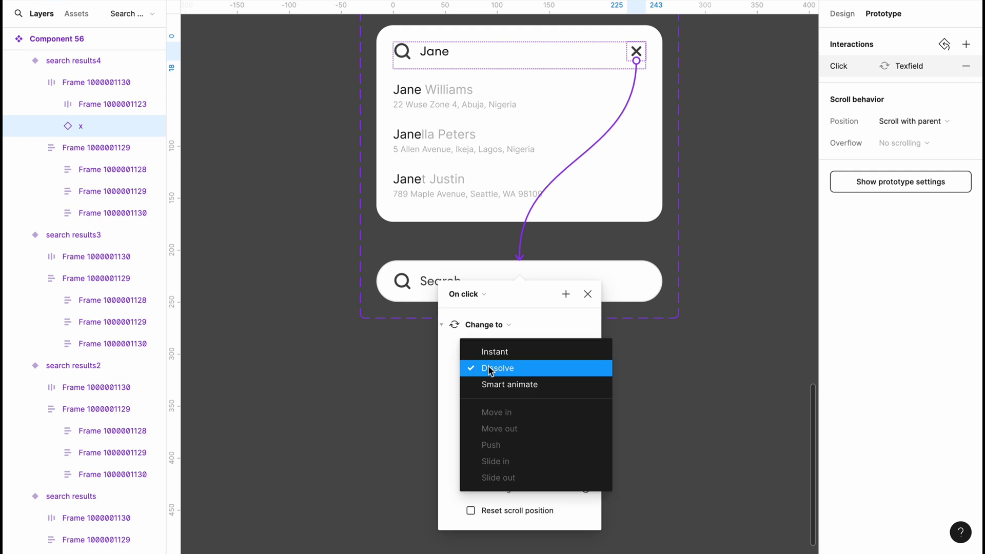
click(490, 383)
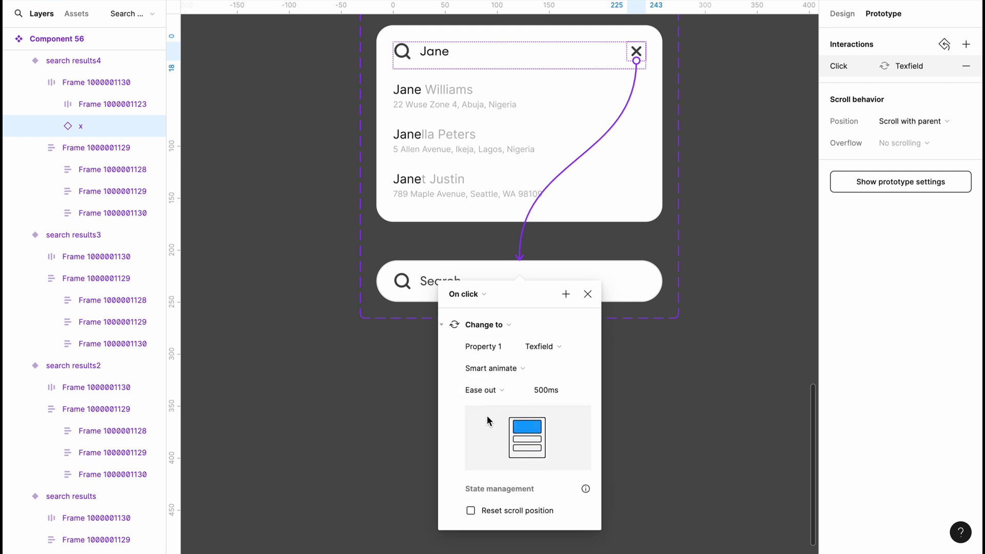
click(498, 391)
click(505, 354)
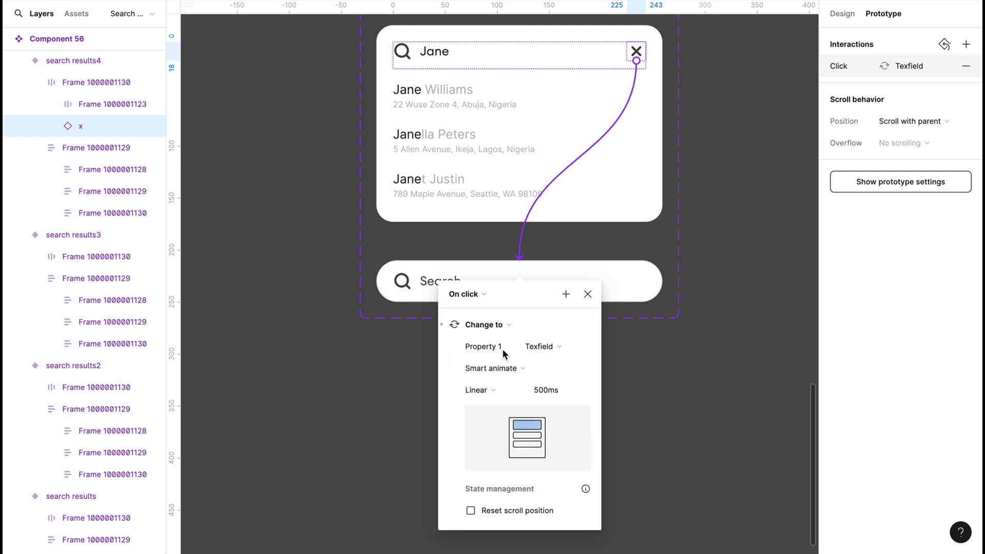
click(540, 392)
key(BackSpace)
text(3)
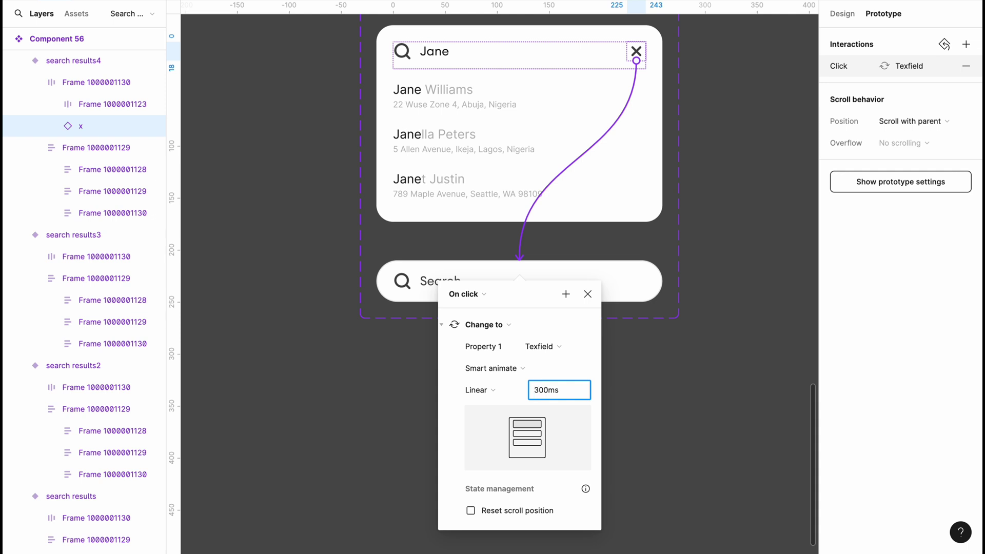
key(Escape)
Connect the Texfield variant at the foot of the component set to the Component 14 search icon variant
scroll(546, 378, down, 3)
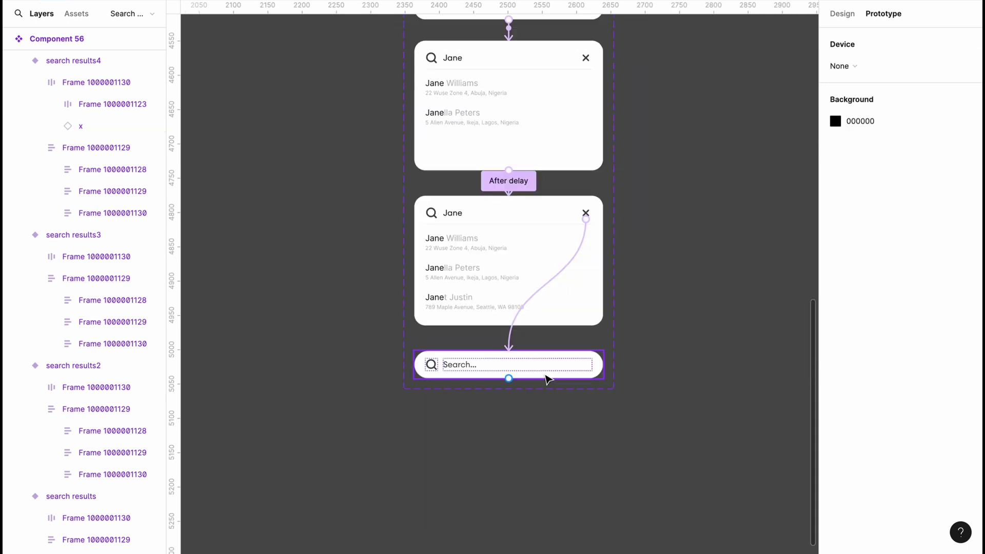
click(546, 375)
scroll(549, 370, down, 5)
drag(513, 507, 500, 154)
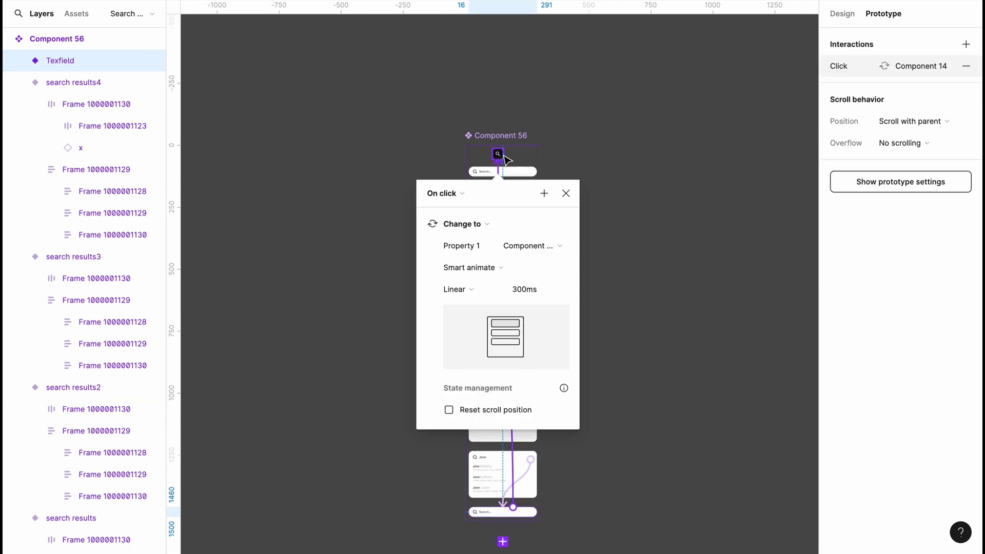
Change the Texfield interaction's trigger to After delay and set the delay to 400 ms
scroll(483, 235, up, 3)
click(468, 126)
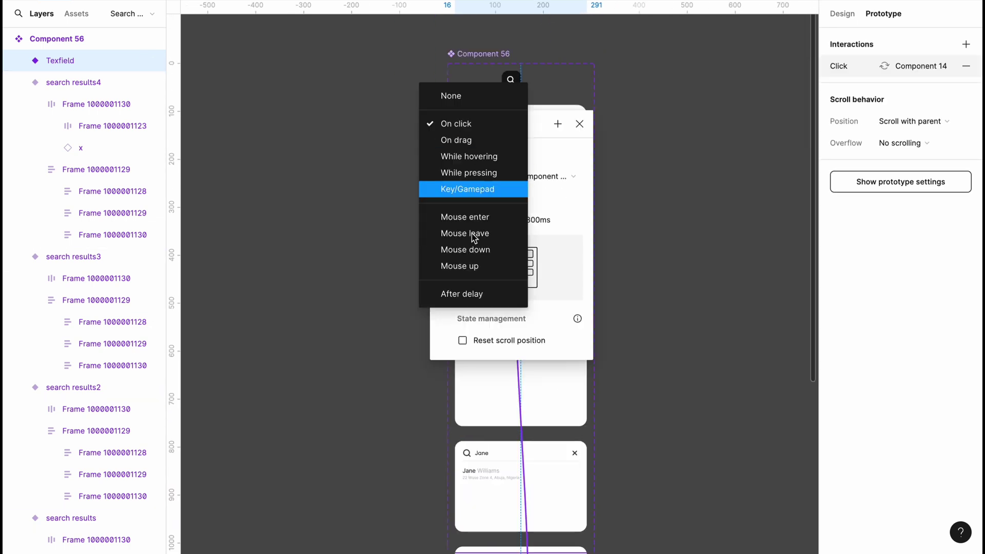
click(468, 300)
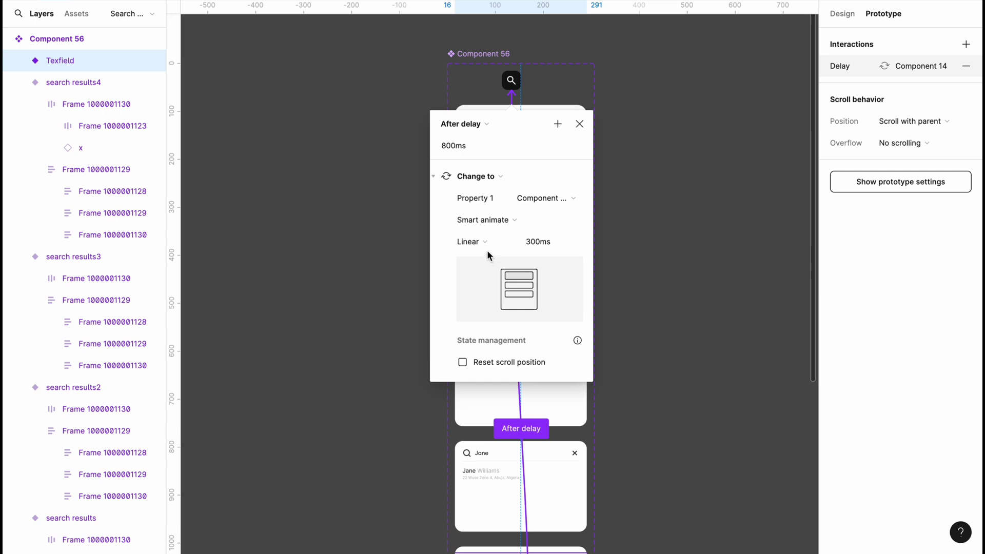
click(447, 147)
key(shift+Left)
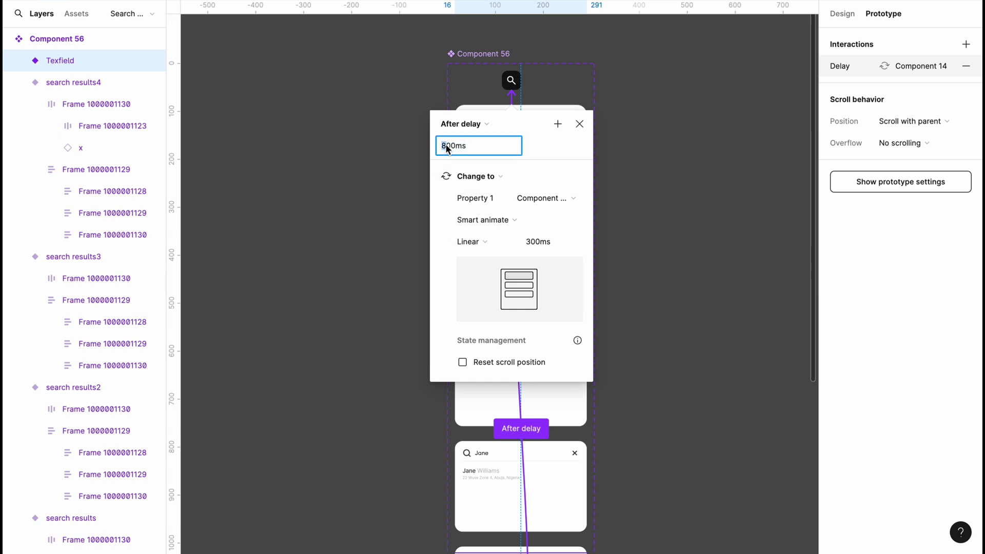
text(4)
Keep Smart animate for the Texfield interaction and set its easing to Ease out
click(491, 221)
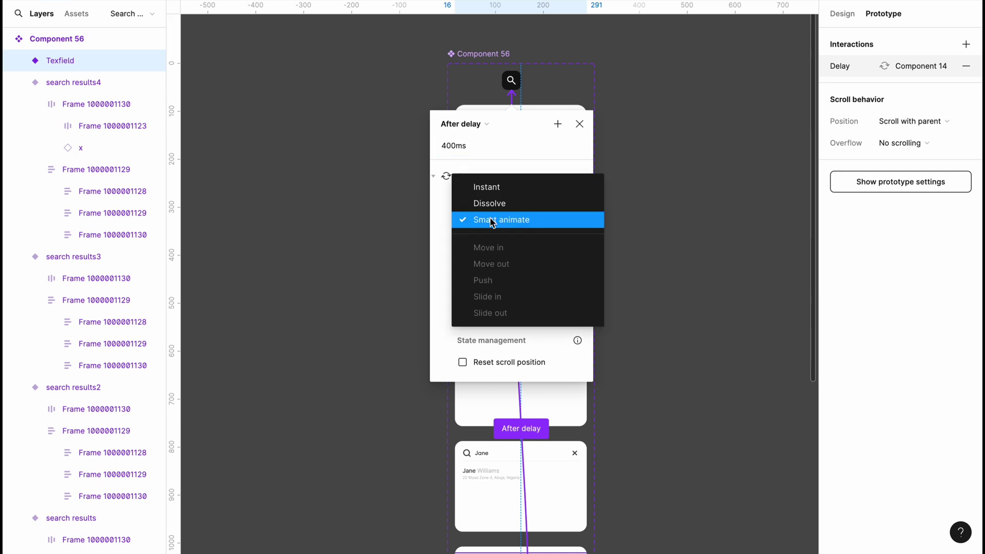
click(492, 220)
click(482, 244)
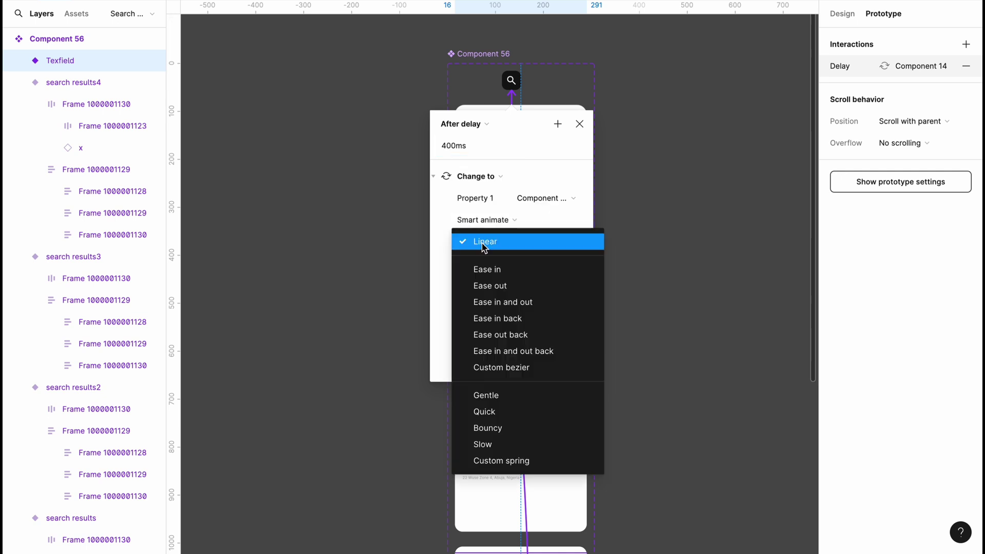
click(491, 285)
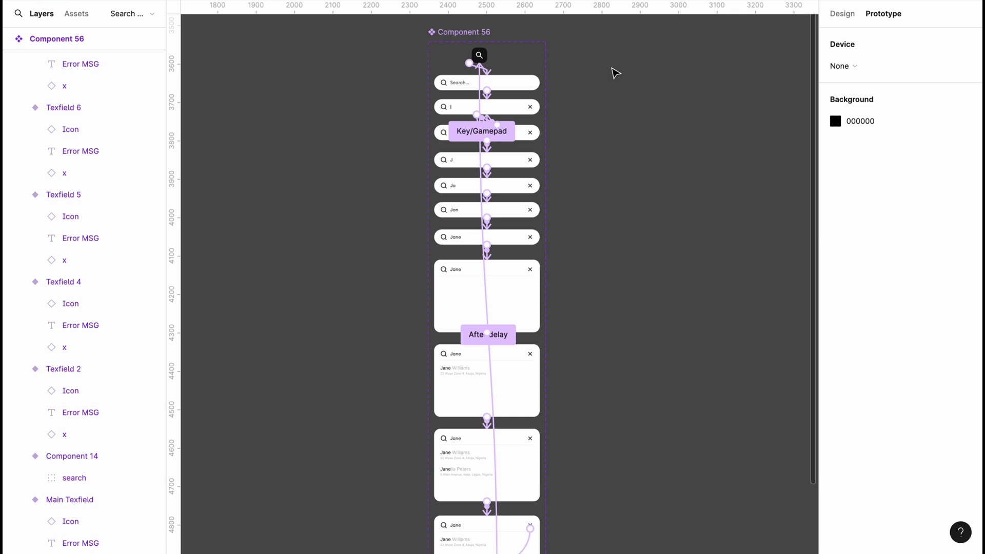
Return to design mode and move the Search frame closer to the component set, at X 2993, Y 3579, keeping its Android Large size
key(shift+e)
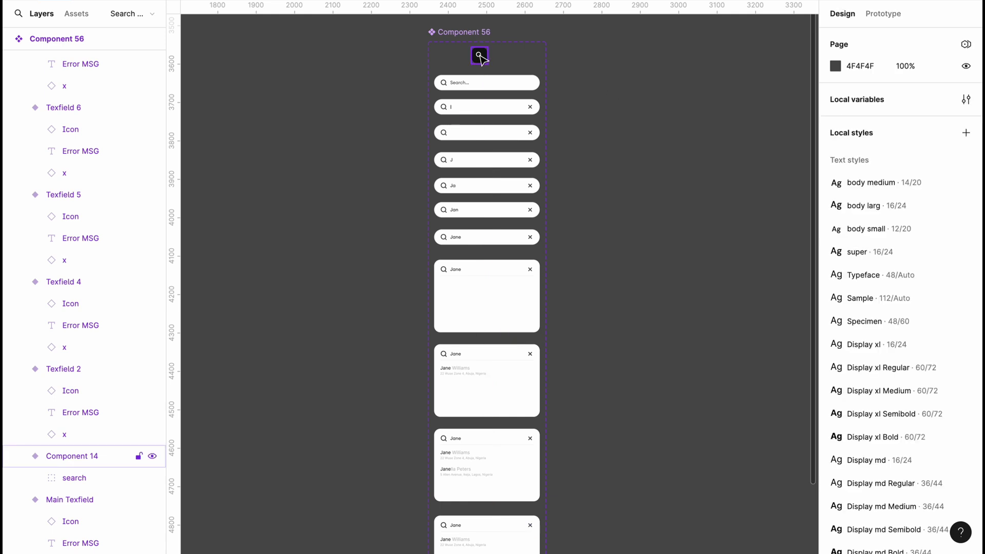
click(480, 56)
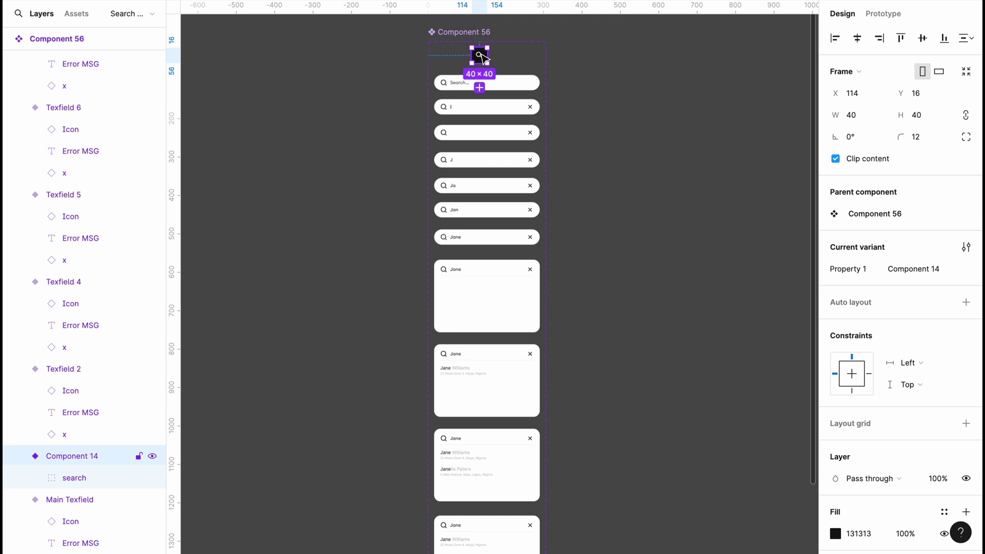
click(581, 69)
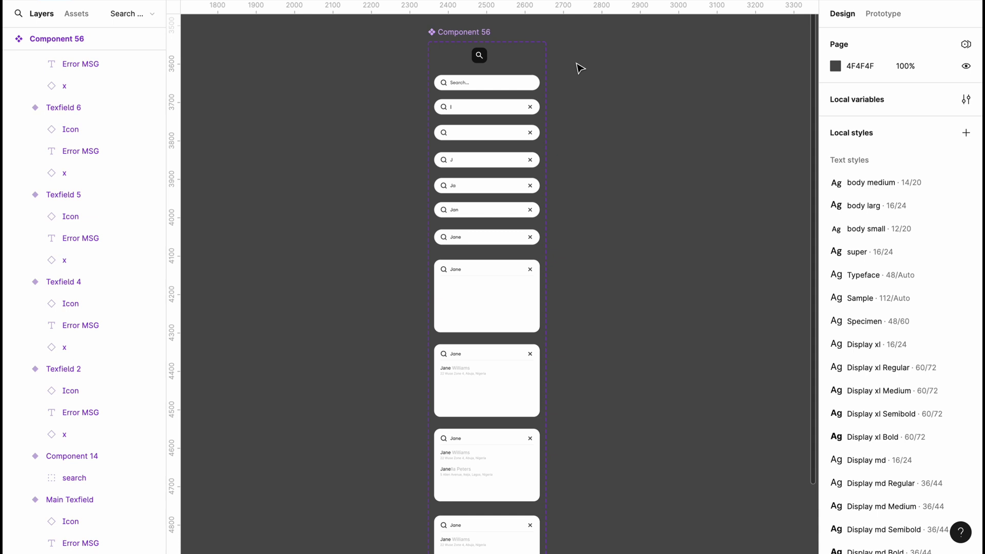
scroll(580, 69, down, 3)
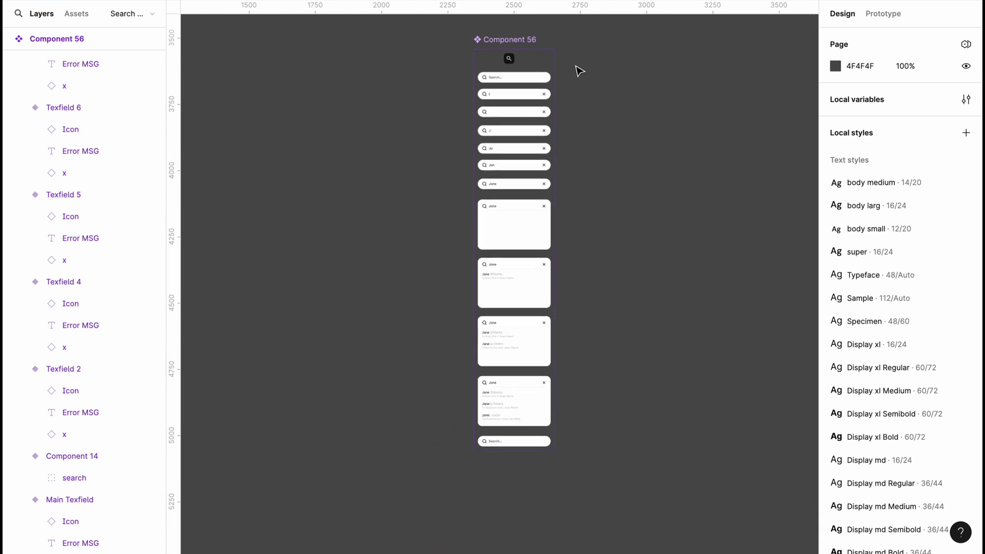
scroll(581, 69, down, 3)
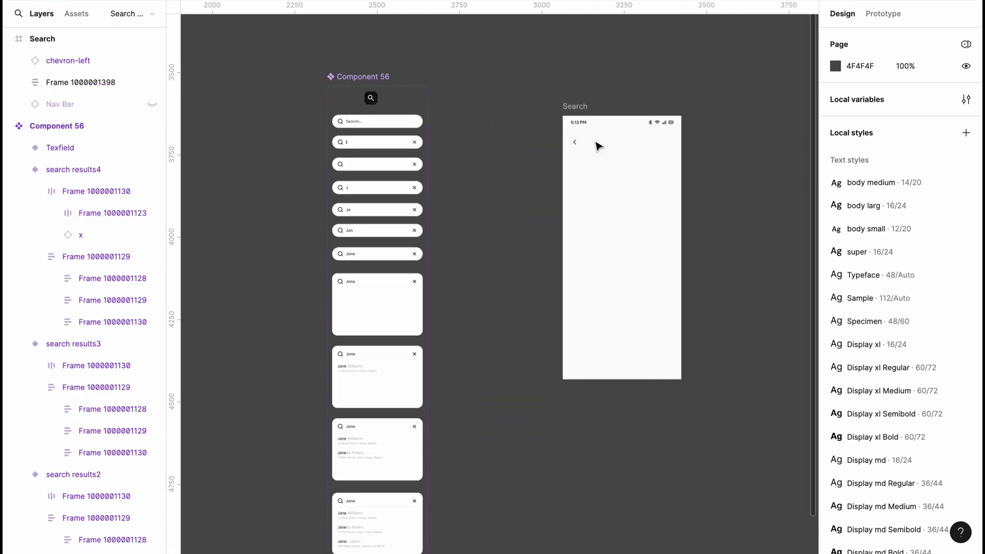
click(581, 105)
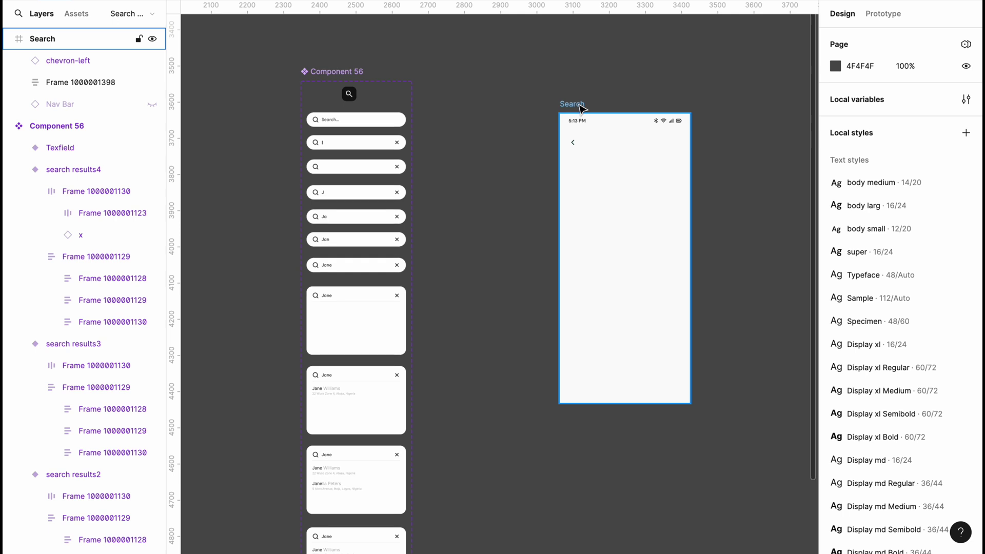
click(581, 106)
drag(623, 269, 605, 251)
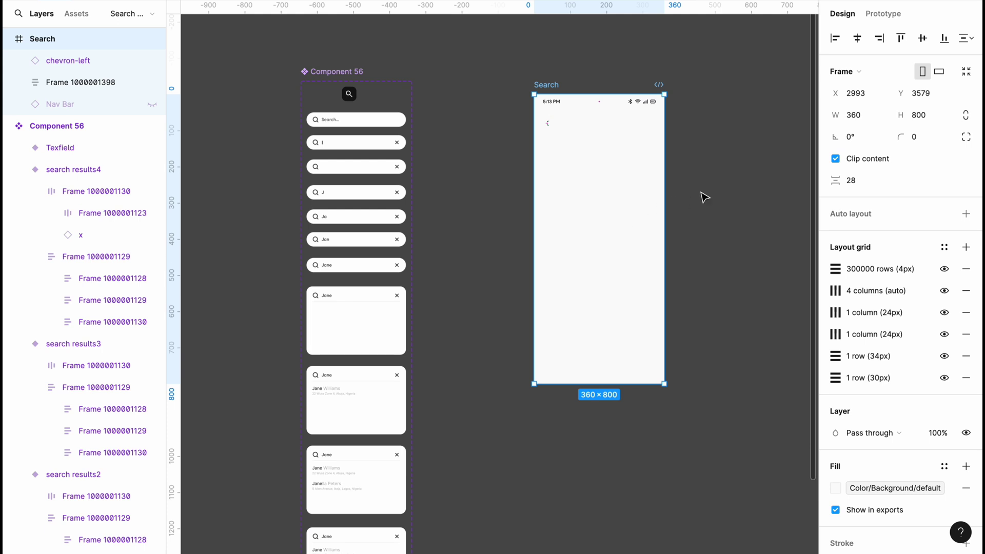
click(854, 73)
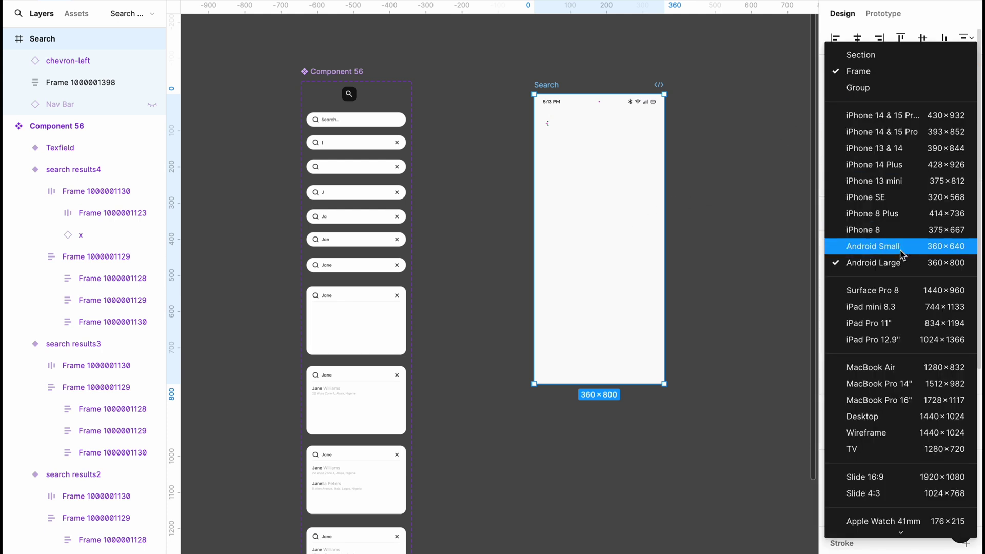
click(852, 77)
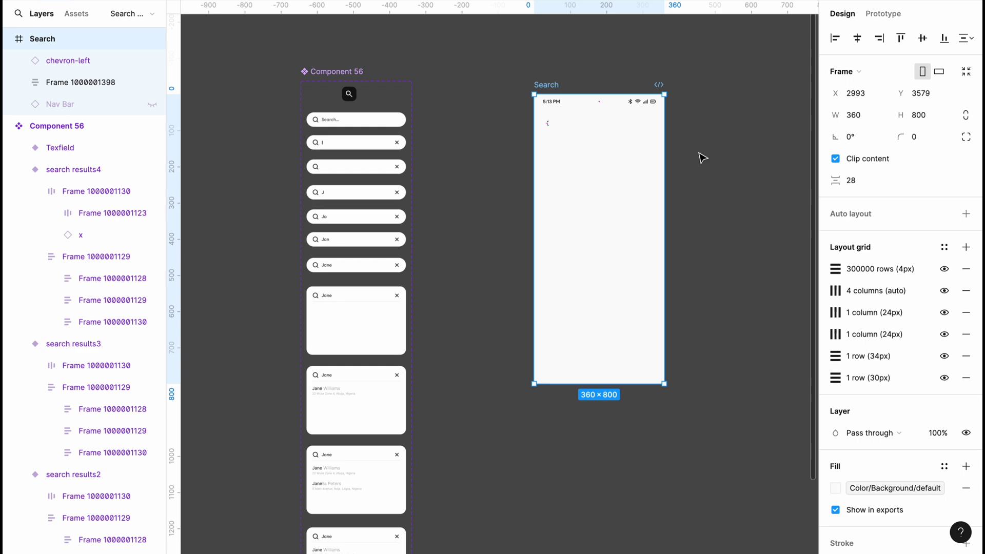
Copy the Component 14 search icon variant into the Search frame and place it beside the back arrow at X 71, Y 60
scroll(560, 192, up, 1)
click(319, 80)
right_click(321, 78)
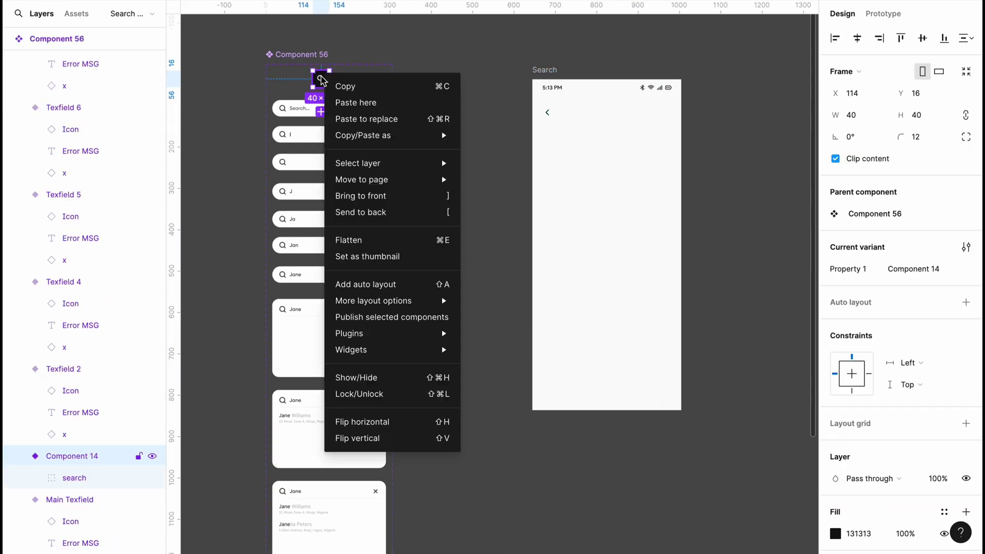
click(353, 88)
click(583, 156)
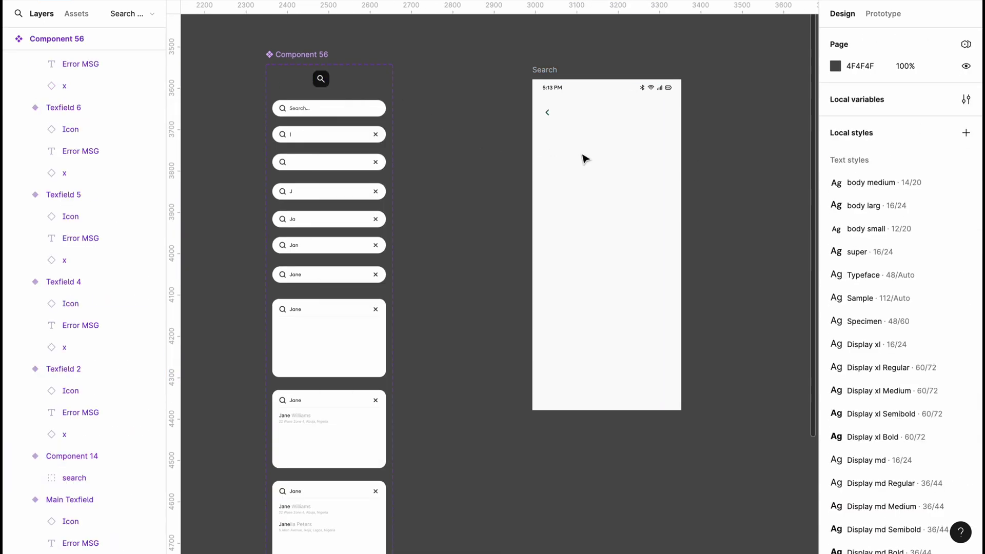
right_click(583, 156)
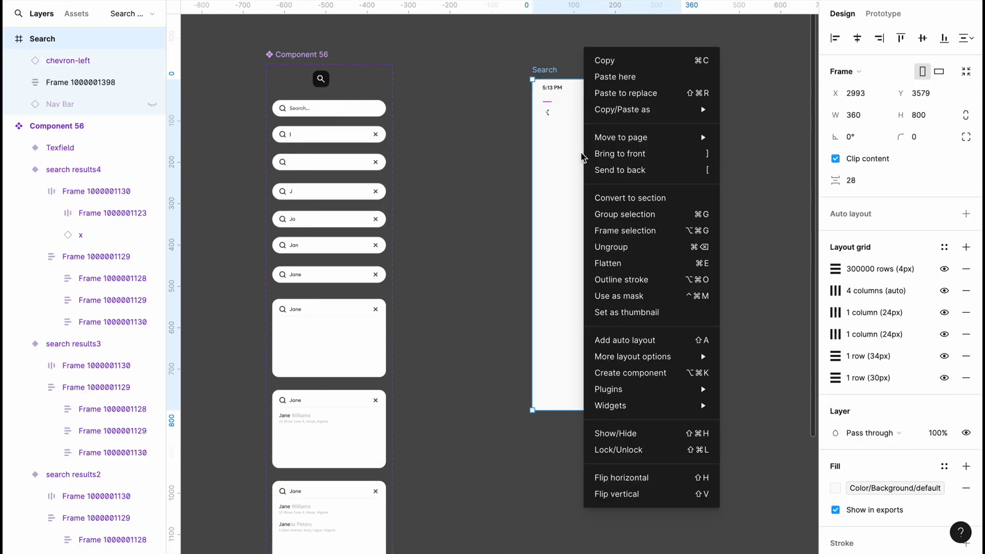
click(611, 77)
drag(594, 162, 533, 141)
scroll(564, 133, up, 2)
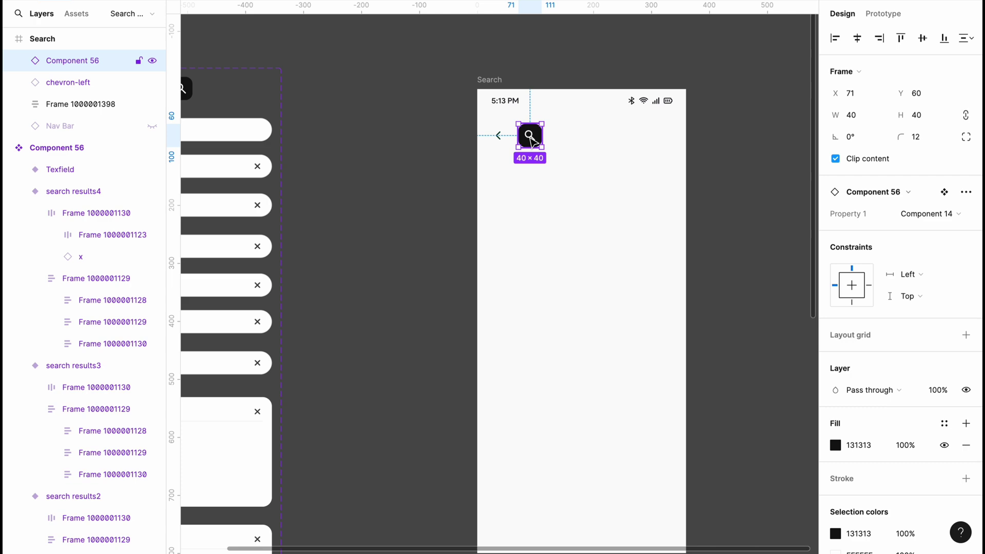
Present the Search frame as a running prototype
scroll(494, 84, down, 1)
click(494, 84)
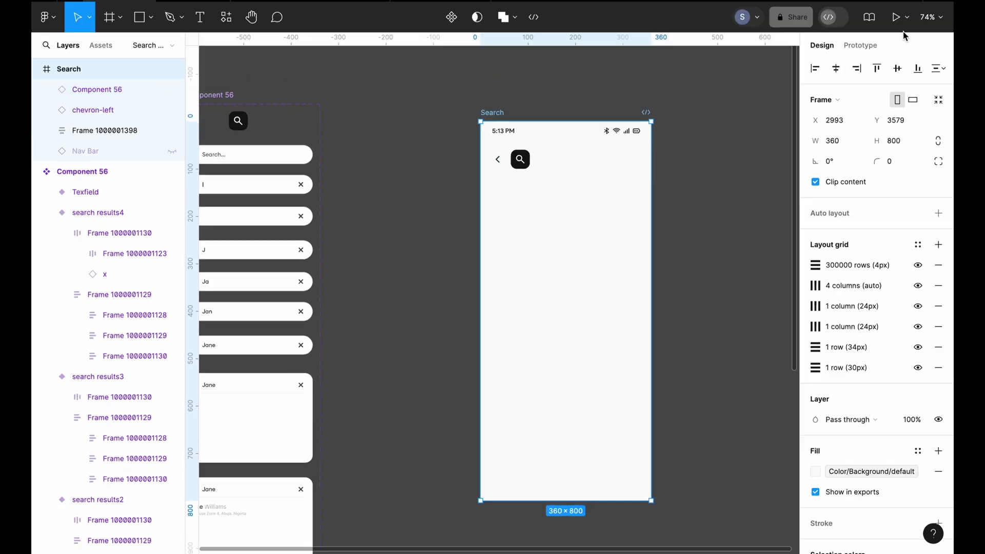
click(895, 15)
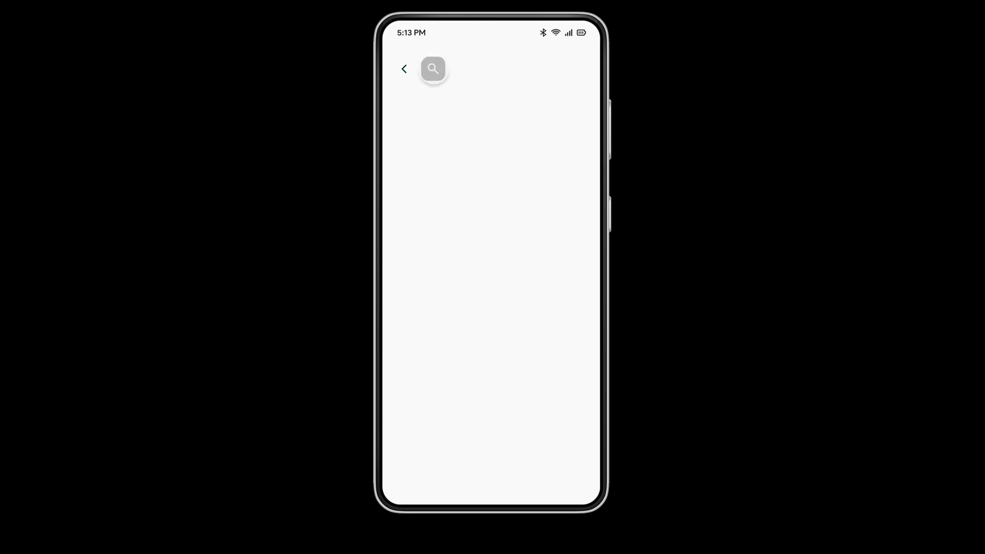
Test the prototype by expanding the search icon, activating the field, entering the sample name and clearing the search results
click(433, 68)
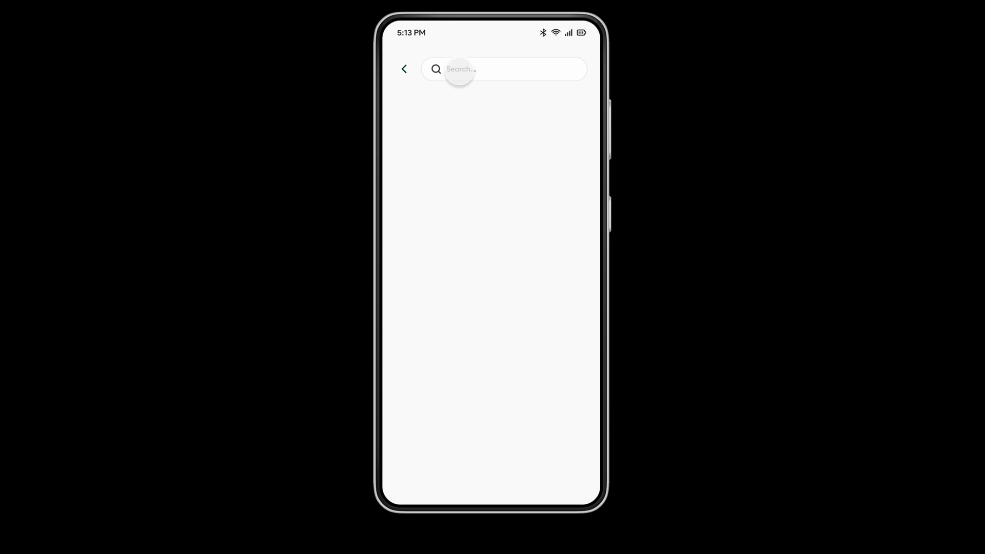
click(459, 70)
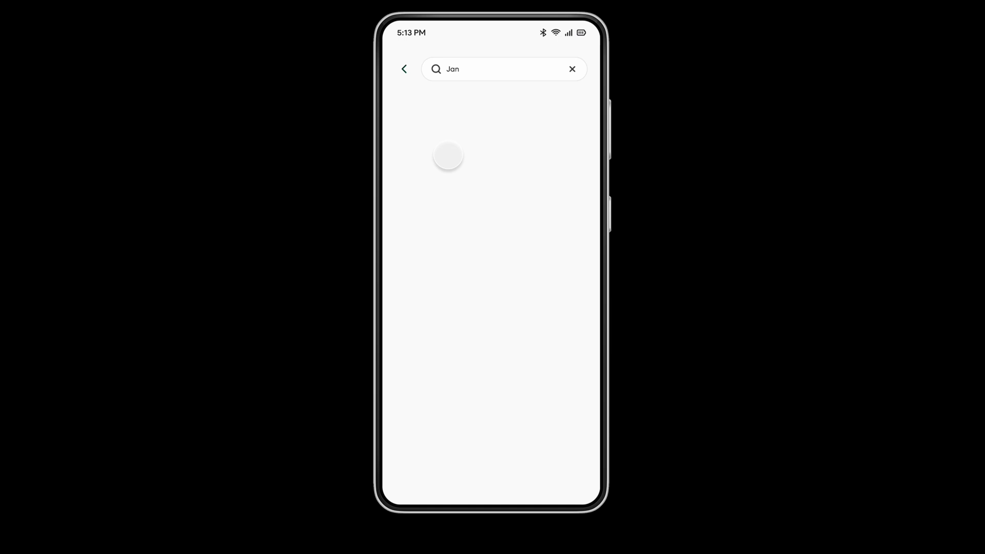
text(e)
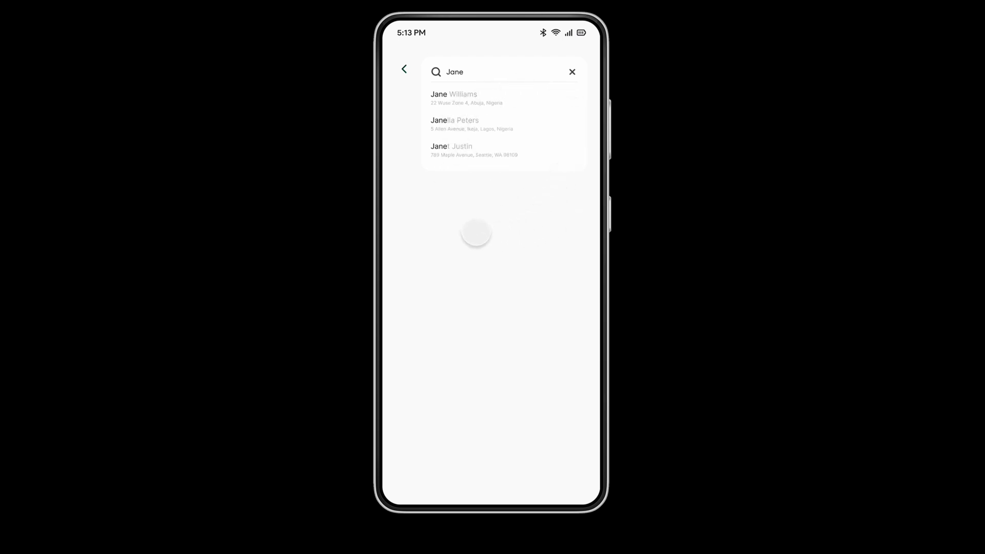
click(572, 72)
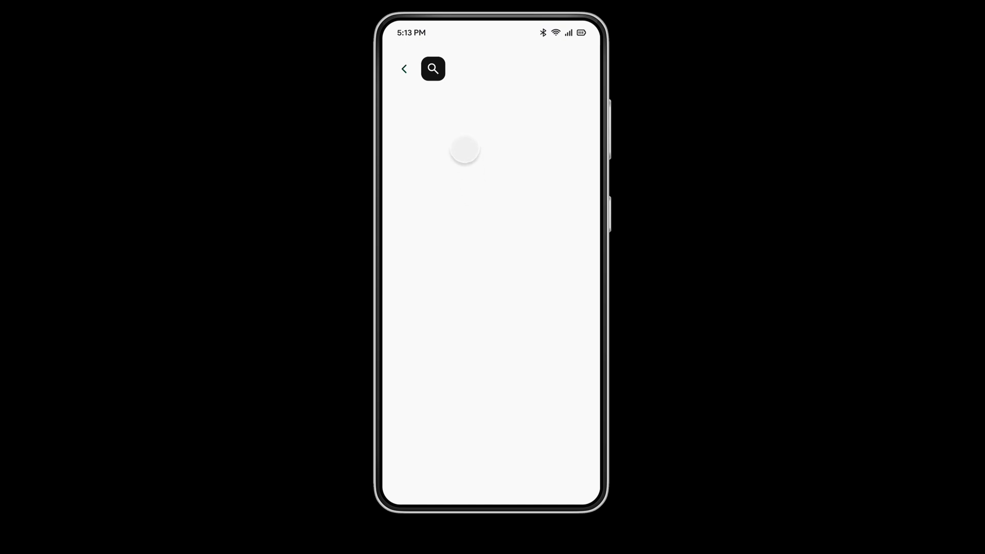
Expand the search icon again and activate the search field for another test run
click(433, 69)
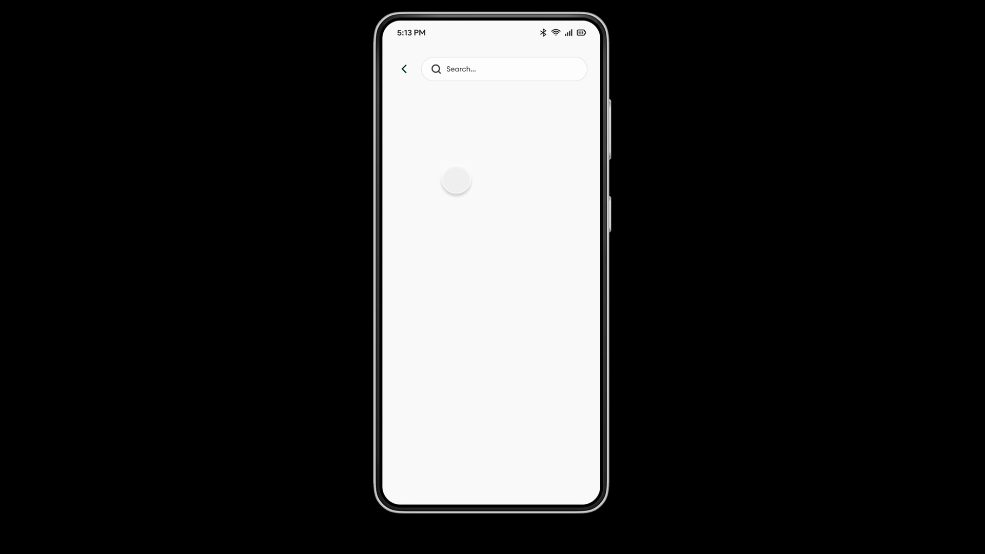
click(463, 75)
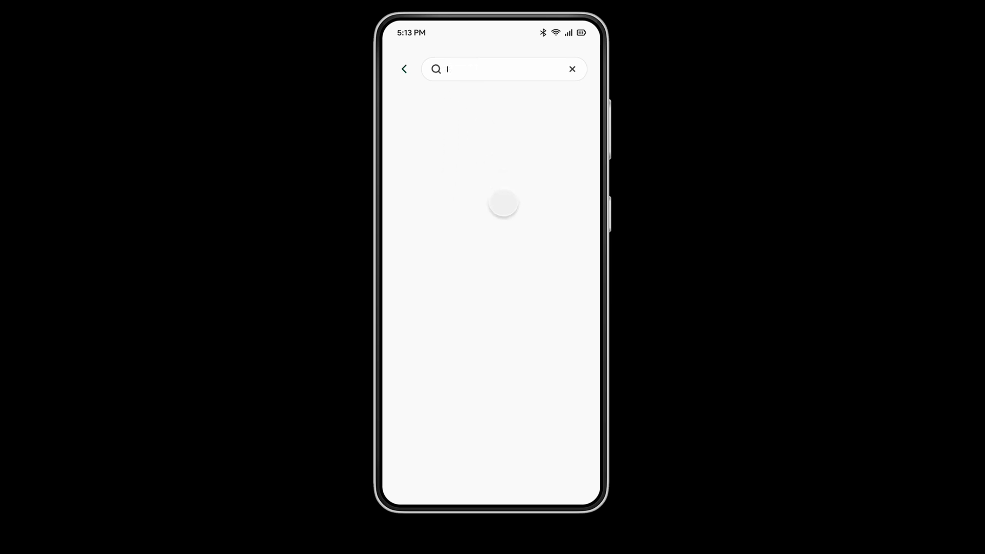